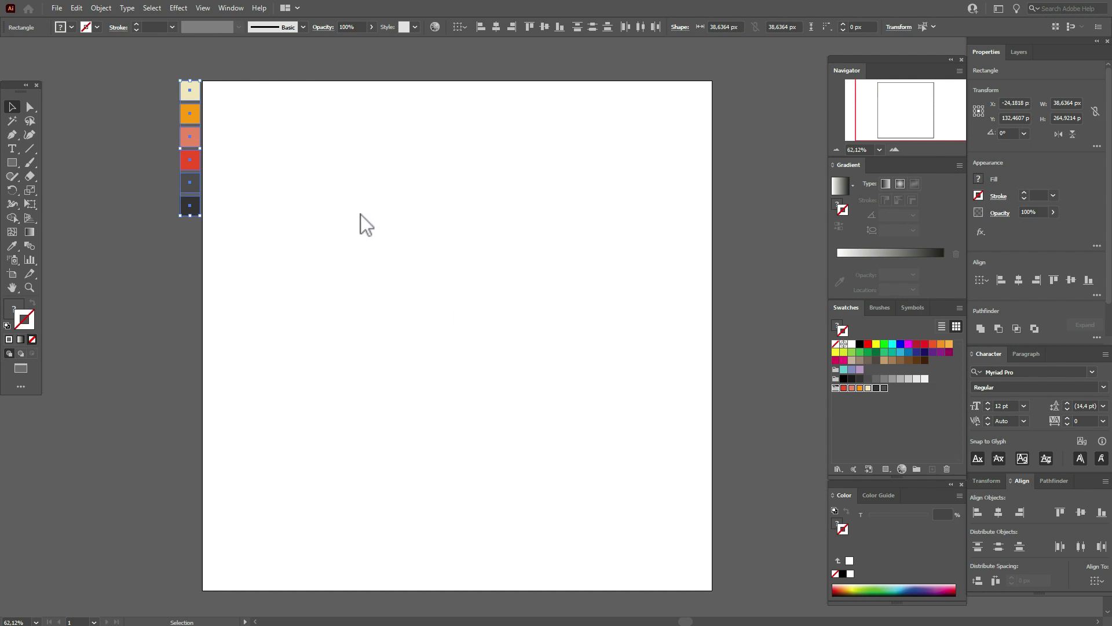
# Step: Sample the red palette colour and draw a 1000×1000 px square over the artboard, then pick cream as fill
pyautogui.click(360, 215)
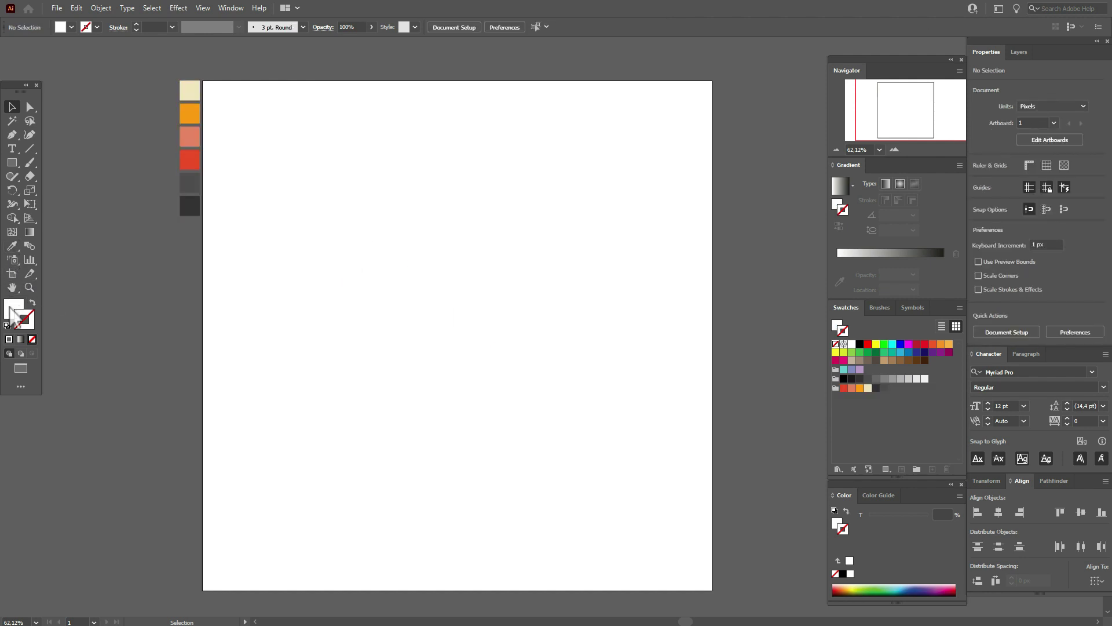
pyautogui.click(12, 246)
pyautogui.click(190, 163)
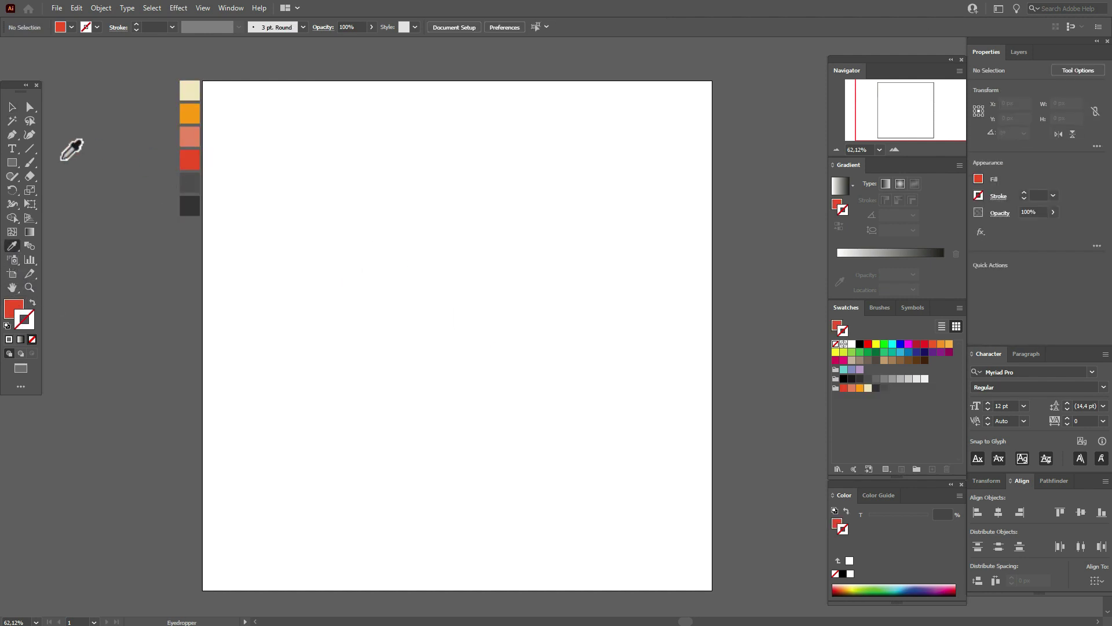
pyautogui.click(12, 164)
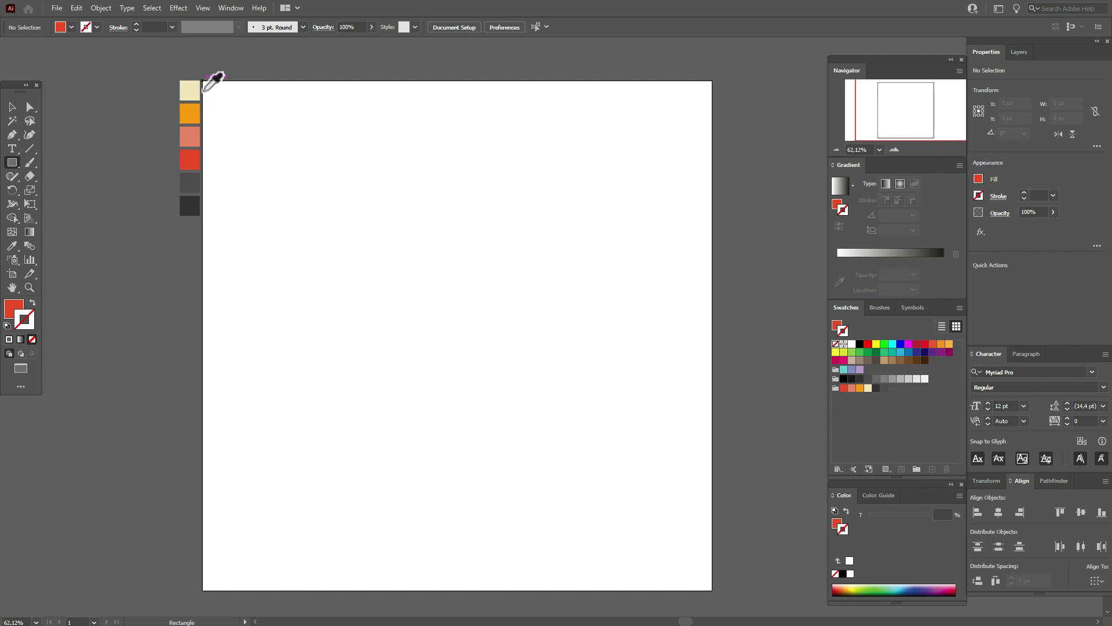
pyautogui.moveTo(204, 81); pyautogui.dragTo(713, 589)
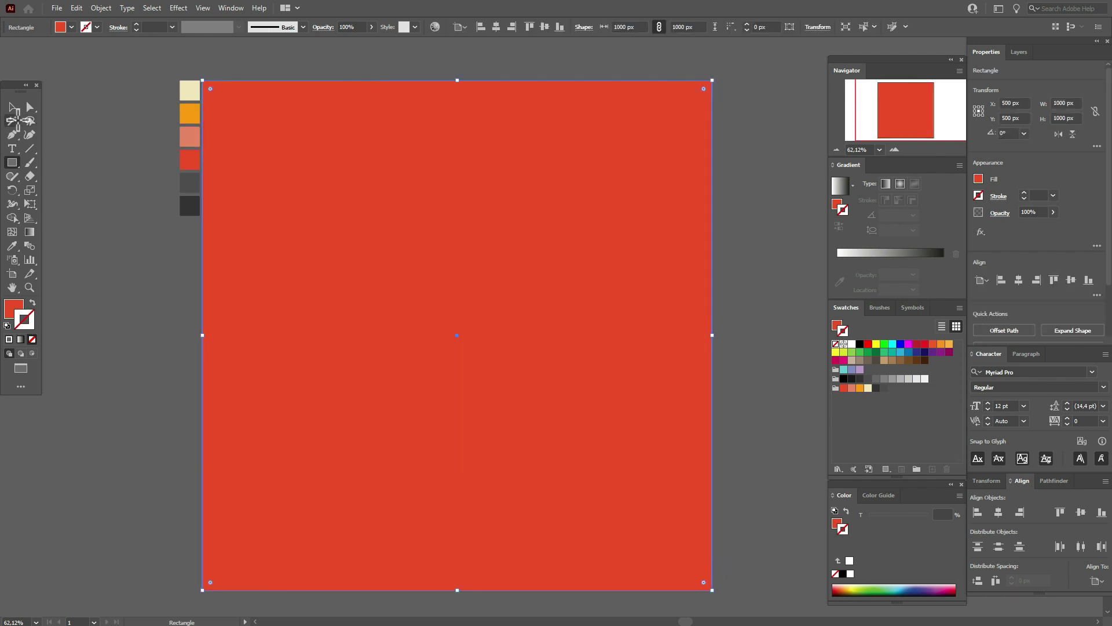
pyautogui.click(13, 107)
pyautogui.click(81, 119)
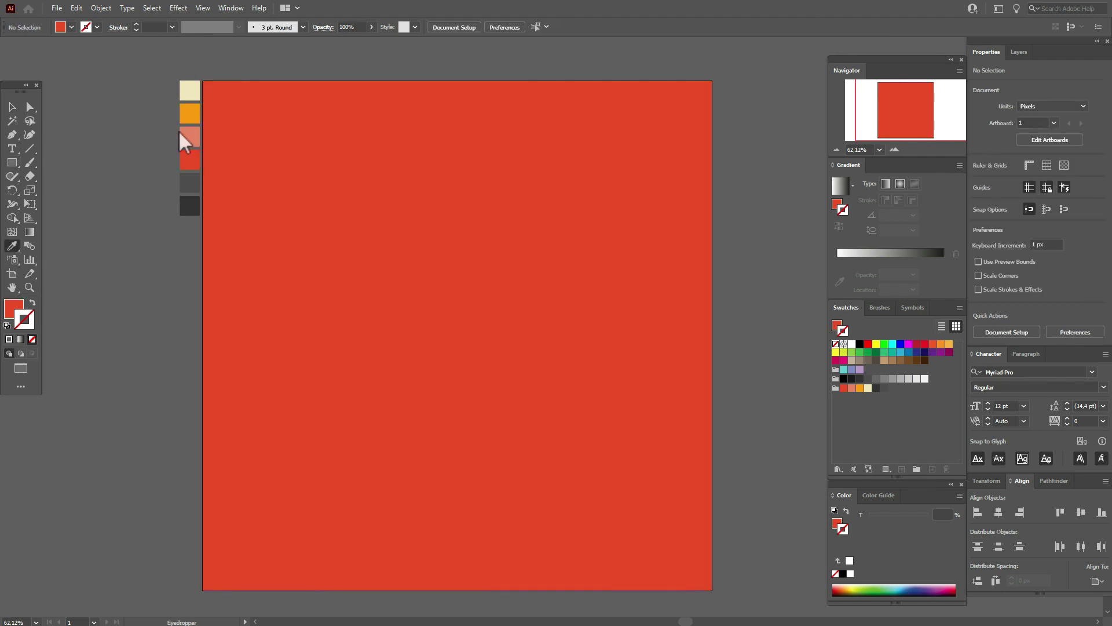
pyautogui.click(186, 94)
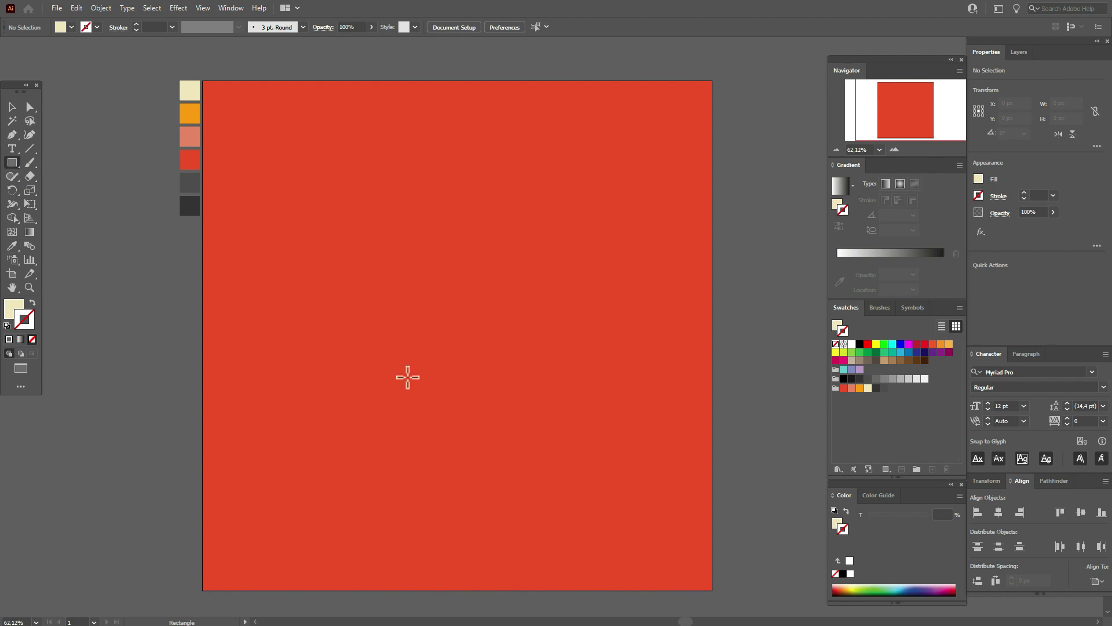
# Step: Draw a cream rectangle and perspective-distort it into a tapered cup shape
pyautogui.moveTo(371, 349); pyautogui.dragTo(569, 552)
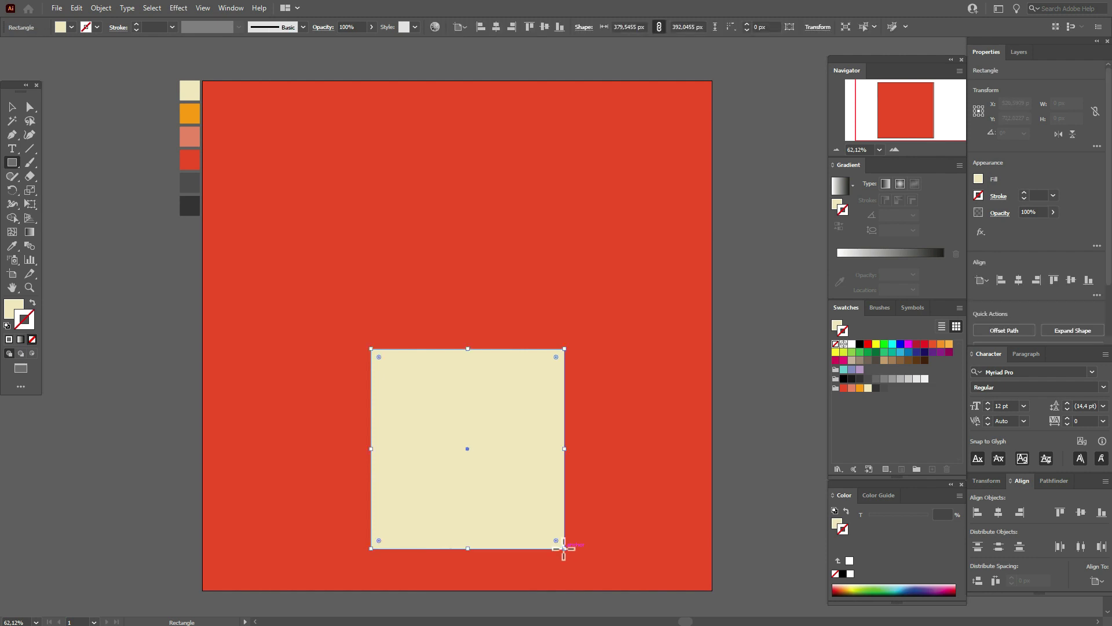
pyautogui.click(30, 204)
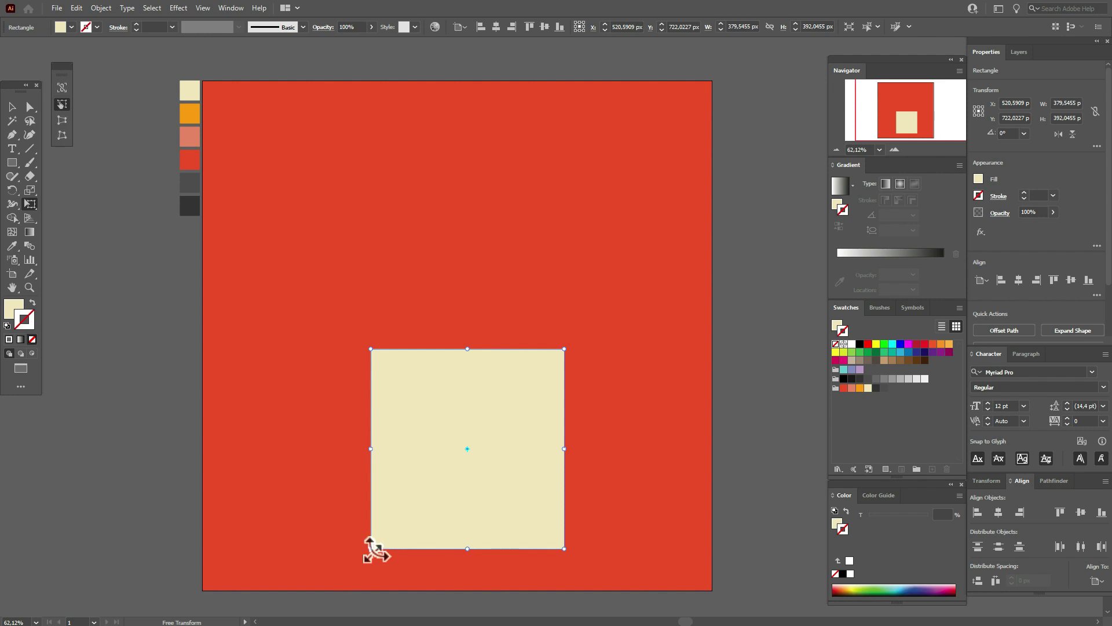
pyautogui.click(62, 119)
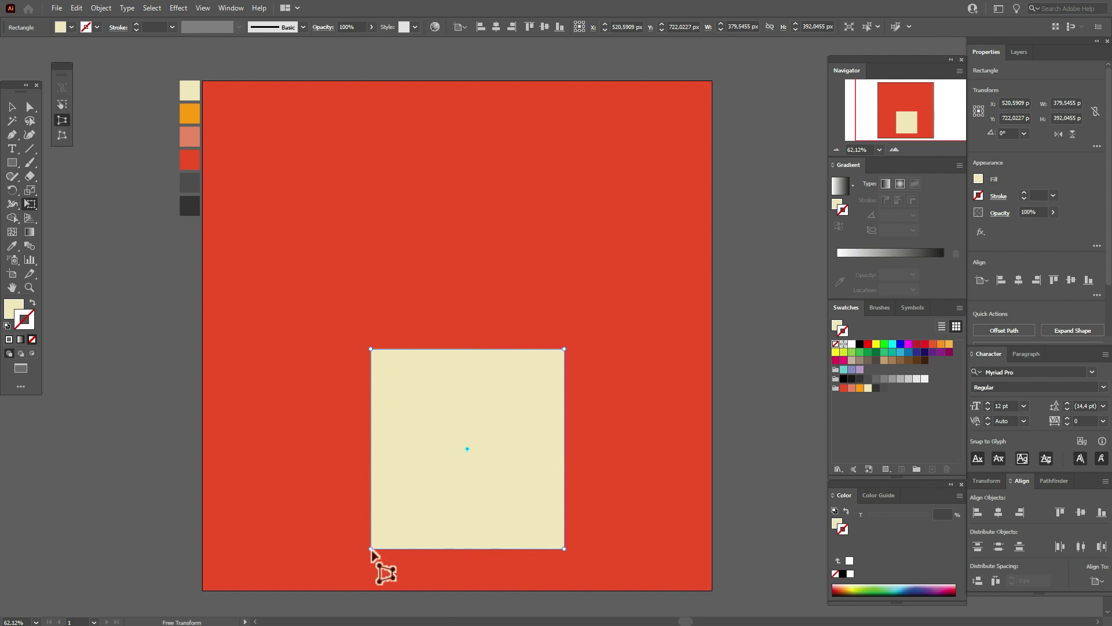
pyautogui.moveTo(371, 549); pyautogui.dragTo(395, 558)
pyautogui.click(11, 107)
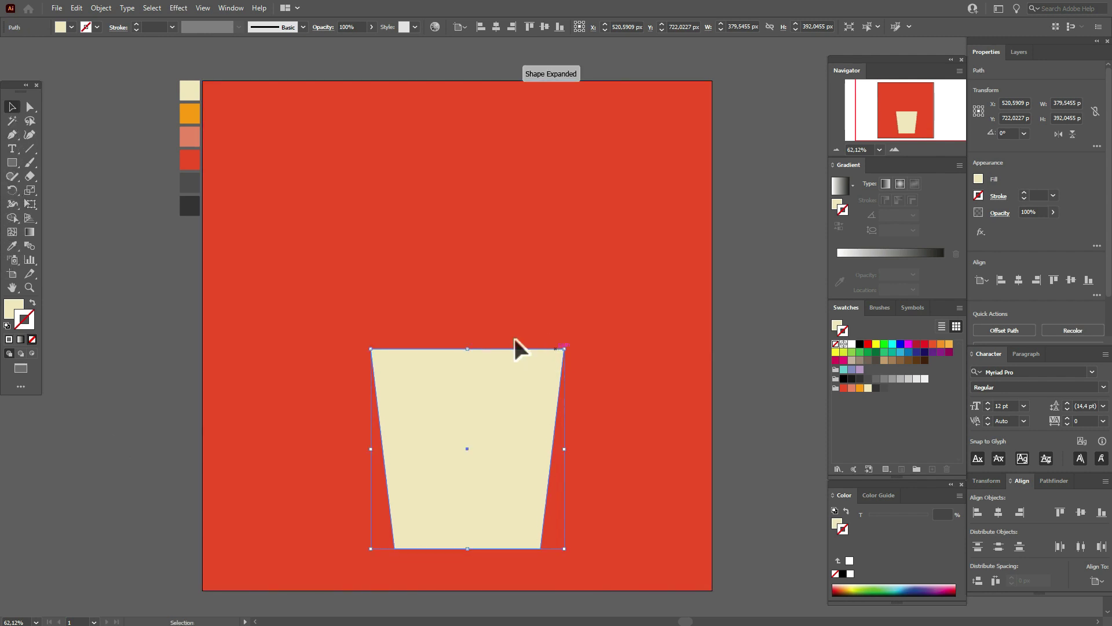
pyautogui.moveTo(467, 348); pyautogui.dragTo(510, 445)
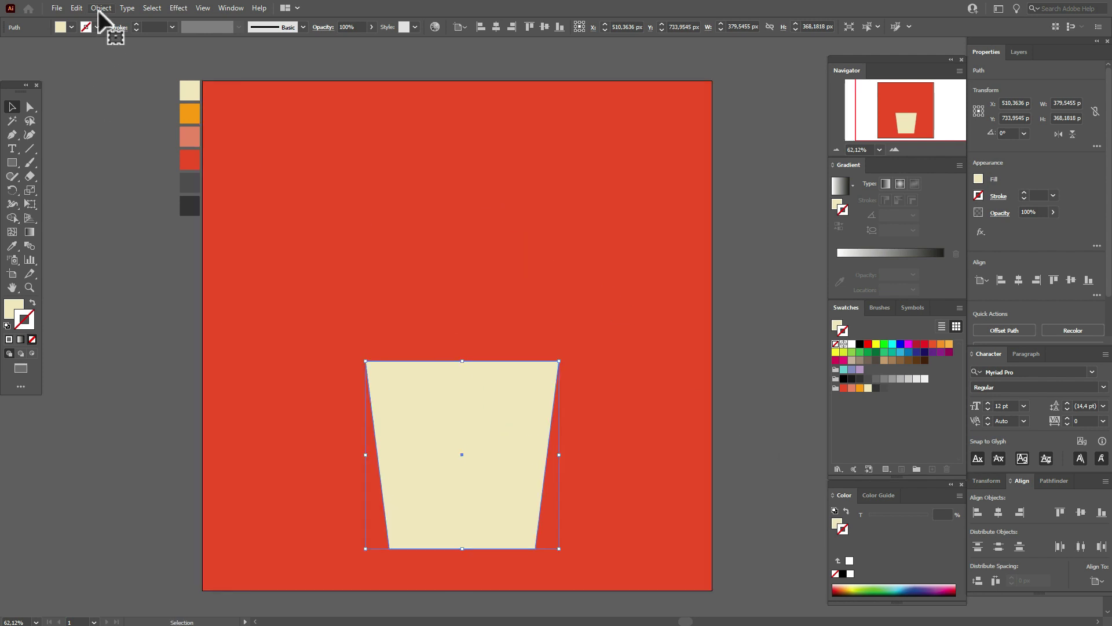
# Step: Create an inner path offset by -30 px inside the cup
pyautogui.click(100, 8)
pyautogui.moveTo(207, 284)
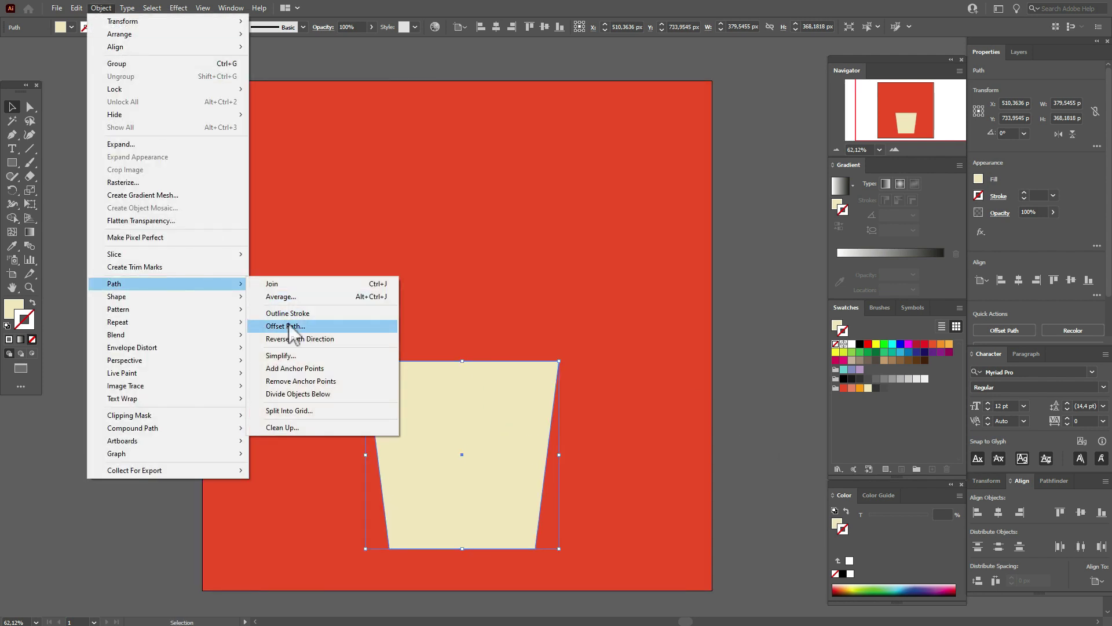
pyautogui.click(290, 326)
pyautogui.write('-30')
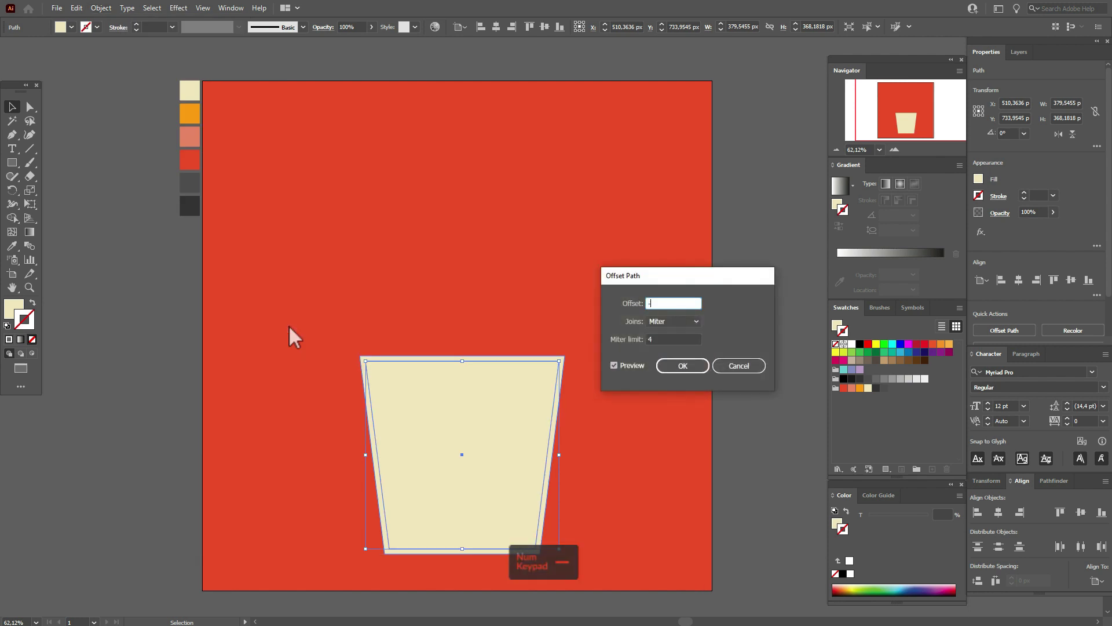
pyautogui.click(616, 365)
pyautogui.click(615, 365)
pyautogui.click(682, 365)
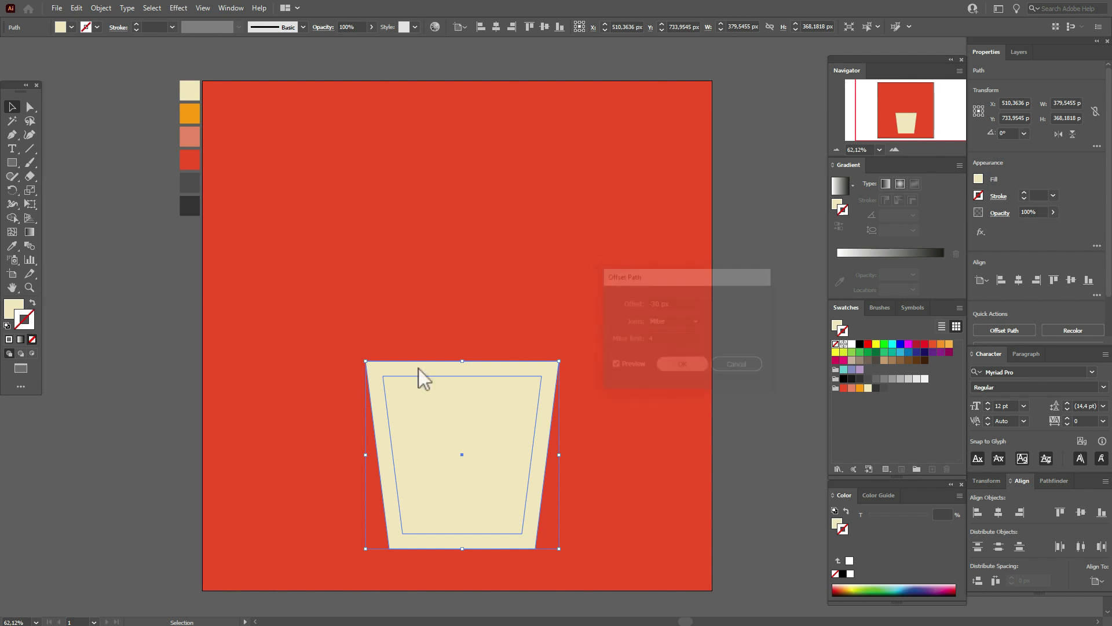
# Step: Fill the inner path with the salmon palette colour and deselect it
pyautogui.click(11, 246)
pyautogui.click(191, 143)
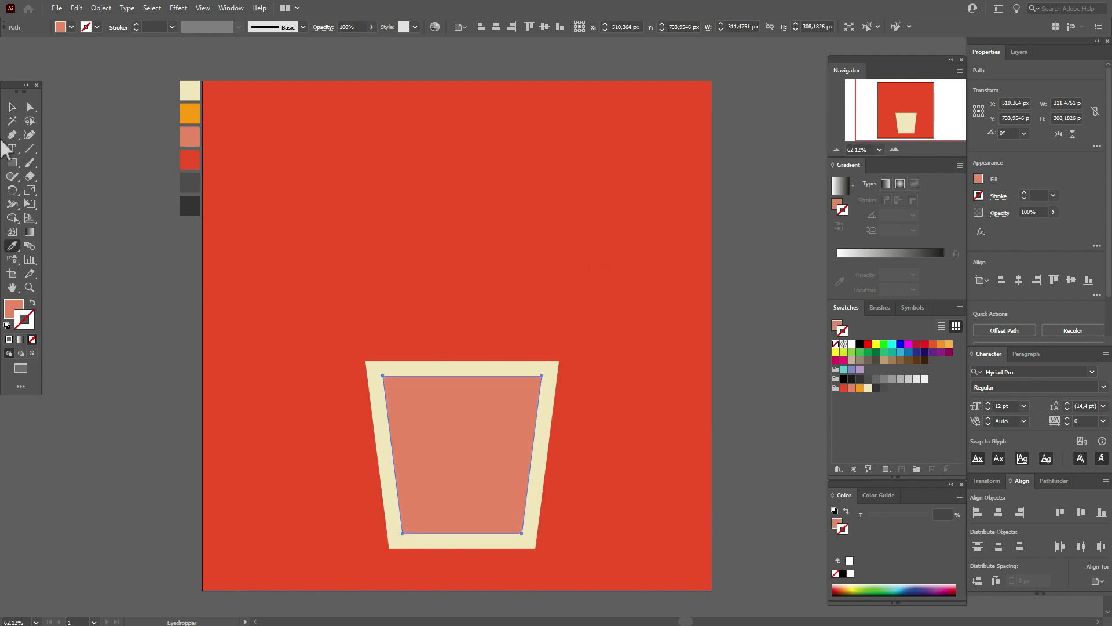
pyautogui.click(12, 106)
pyautogui.click(118, 192)
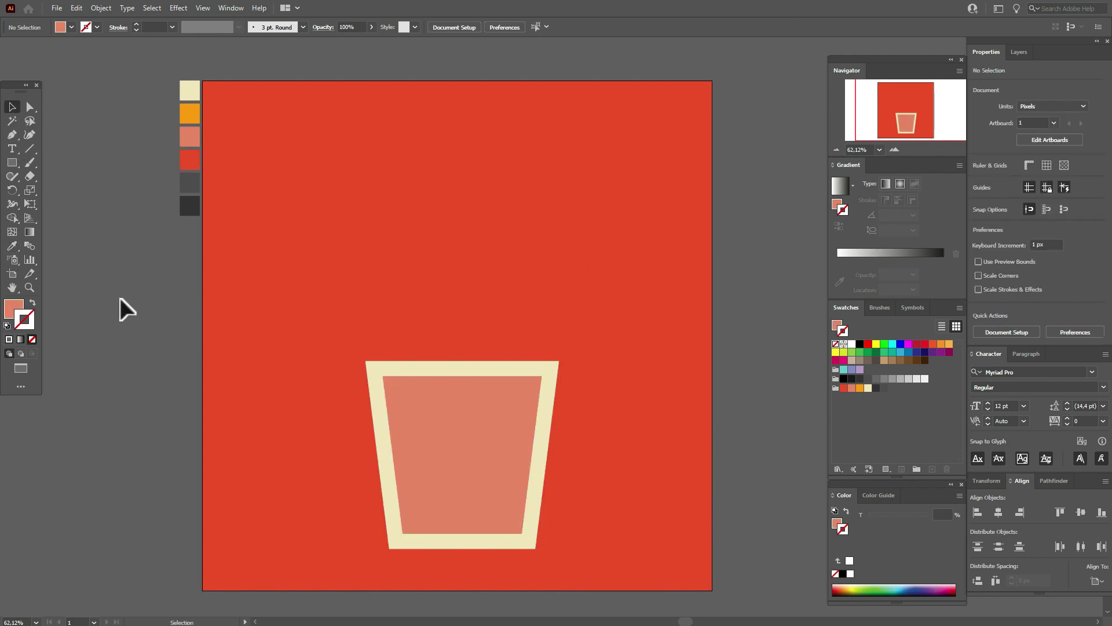
# Step: Draw a small cream square at the bottom of the cup as the first ice cube
pyautogui.click(11, 246)
pyautogui.click(418, 367)
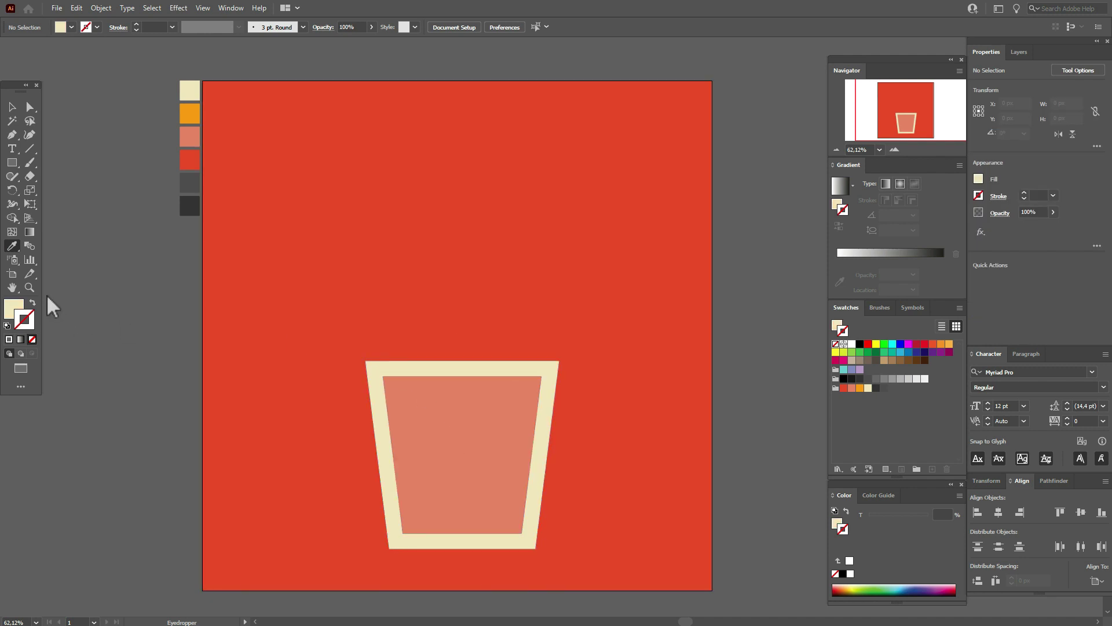
pyautogui.click(13, 164)
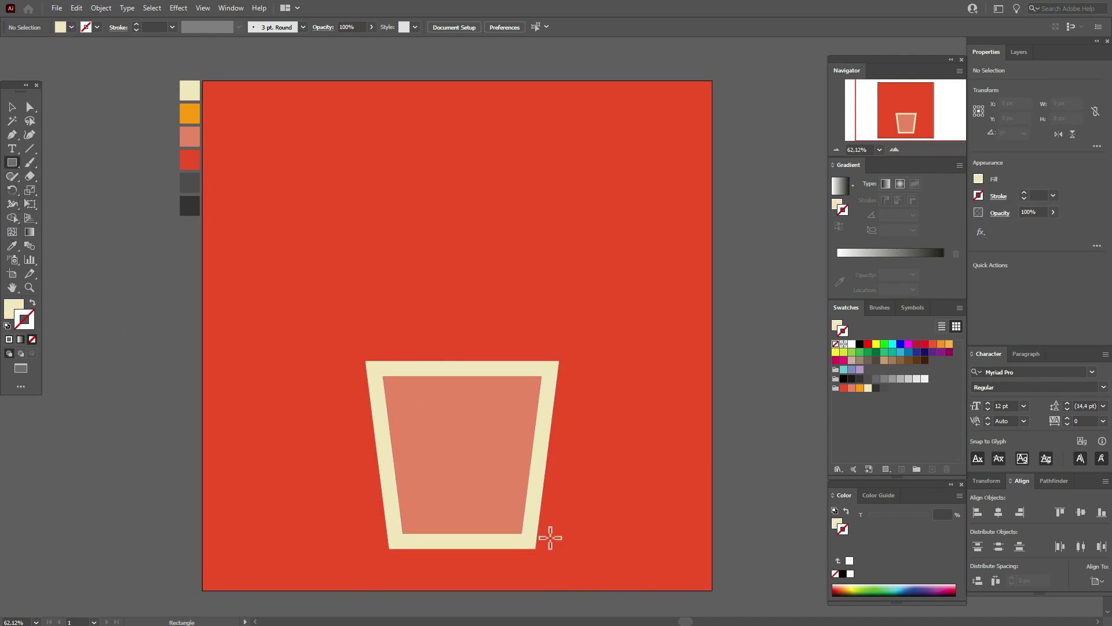
pyautogui.moveTo(413, 488); pyautogui.dragTo(456, 538)
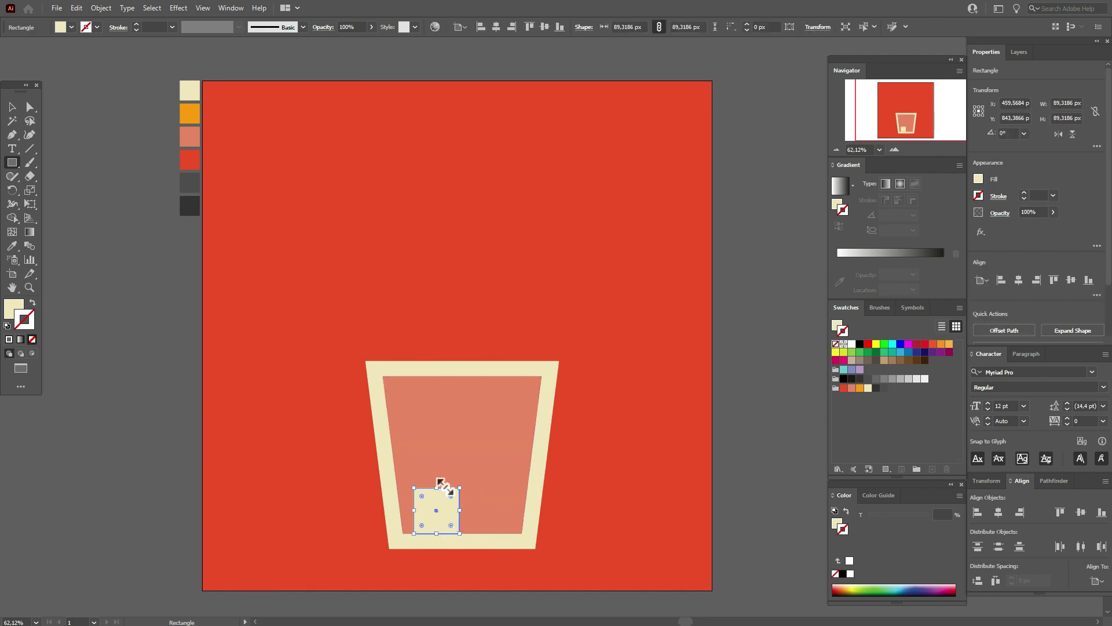
pyautogui.click(12, 106)
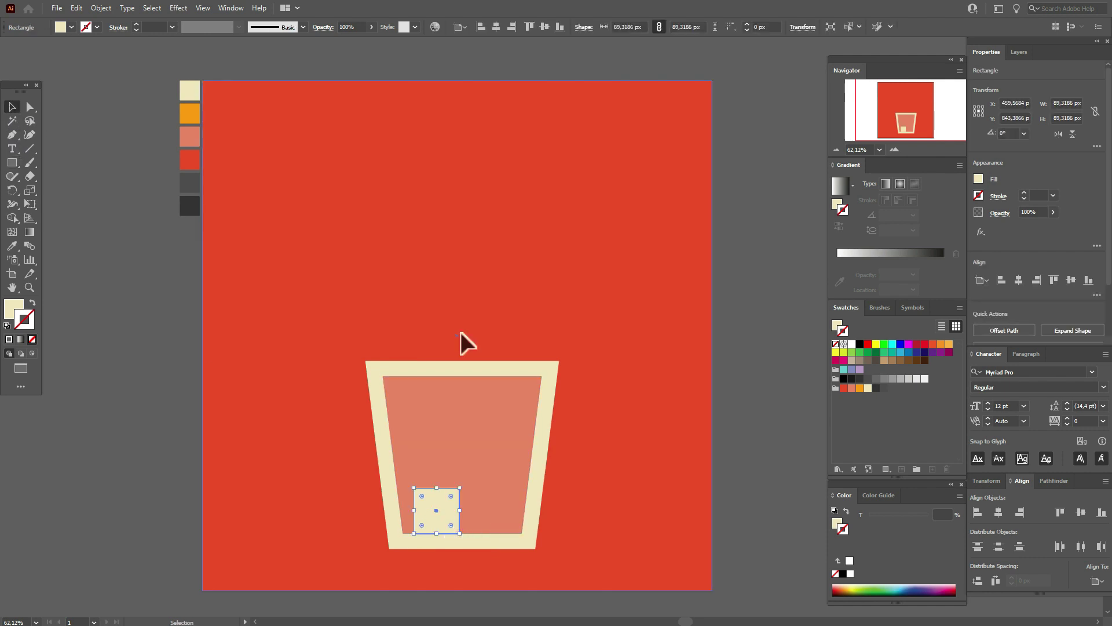
# Step: Paste two copies of the ice cube, tilting each and placing them in the glass
pyautogui.hotkey('ctrl', 'c')
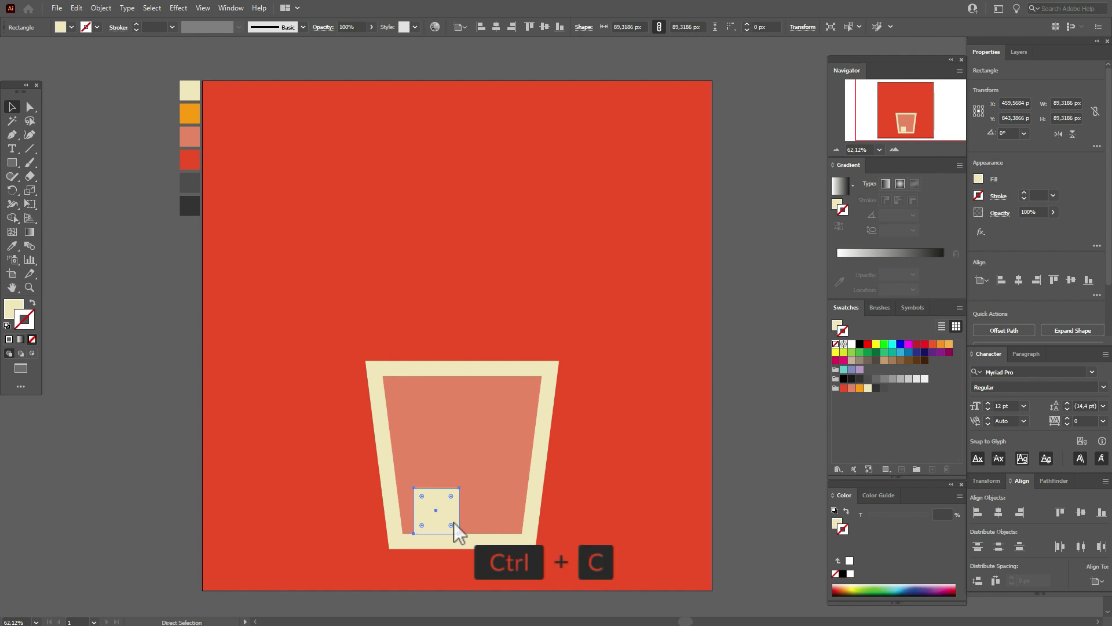
pyautogui.hotkey('ctrl', 'v')
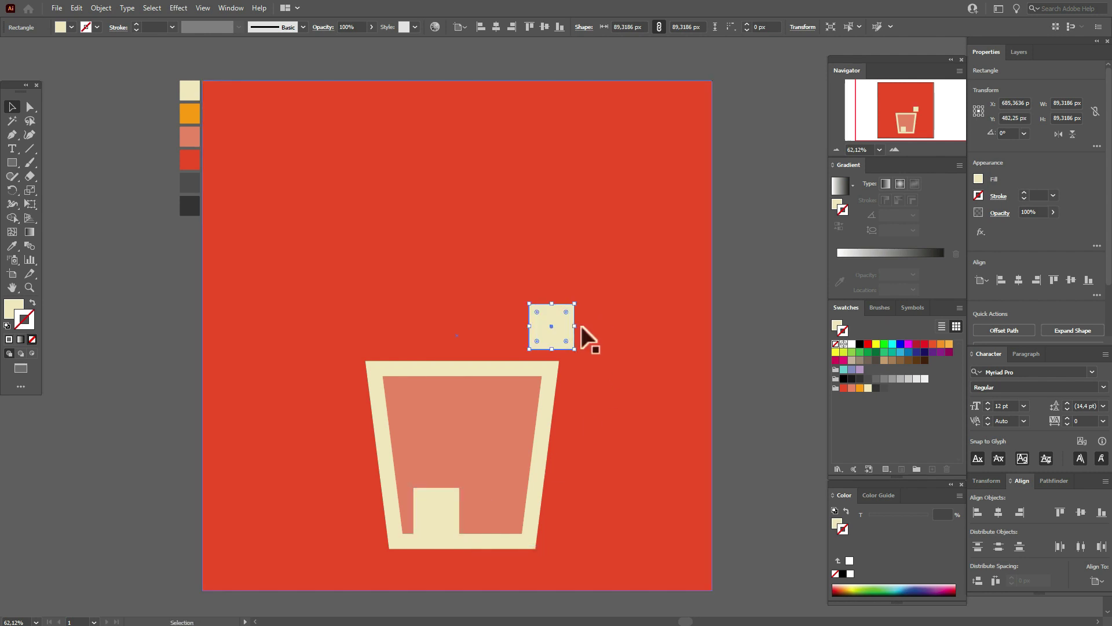
pyautogui.moveTo(582, 327); pyautogui.dragTo(437, 461)
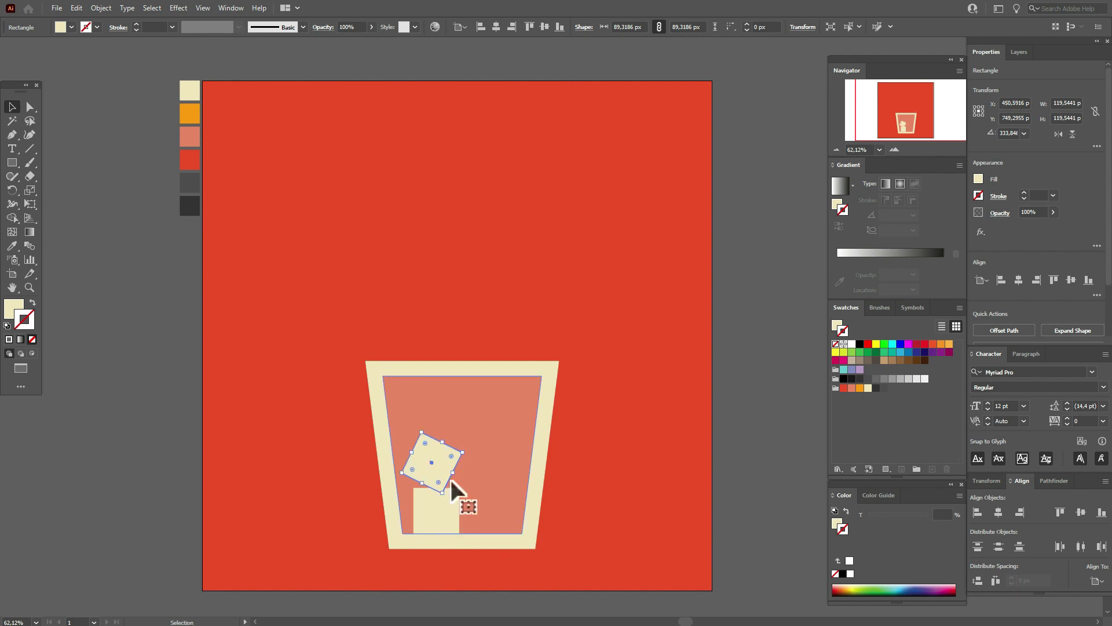
pyautogui.hotkey('ctrl', 'v')
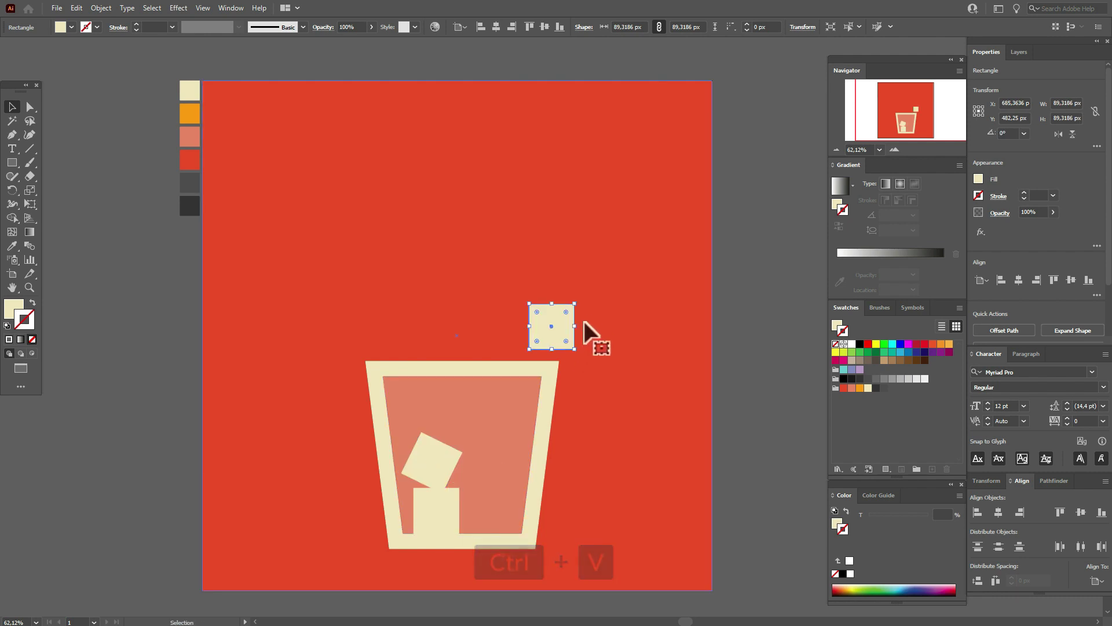
pyautogui.moveTo(579, 323); pyautogui.dragTo(449, 516)
pyautogui.click(491, 509)
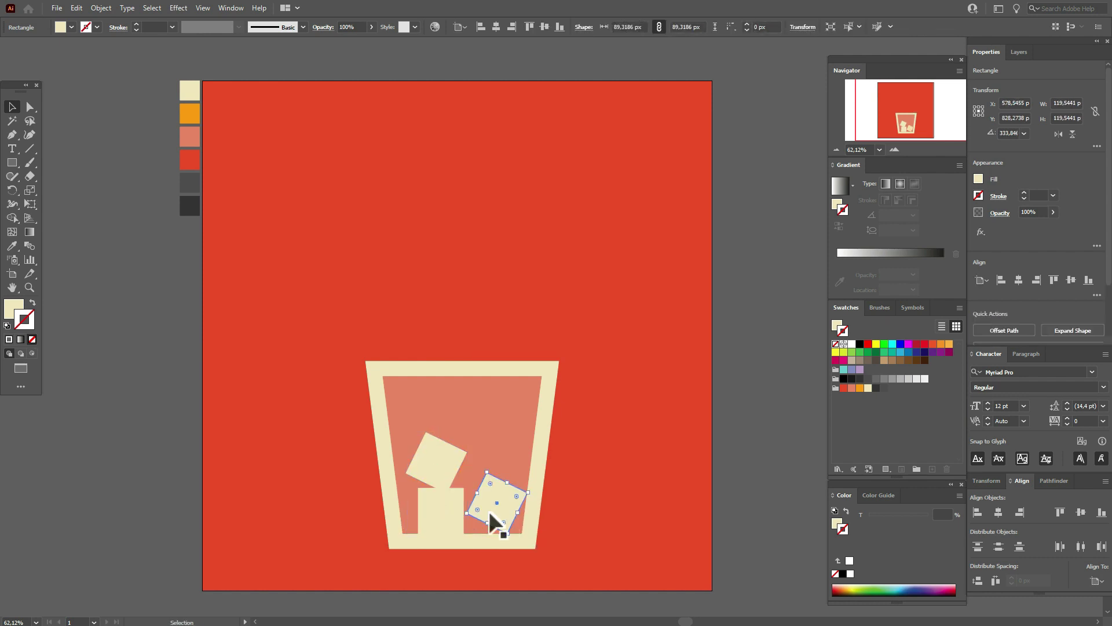
pyautogui.click(743, 527)
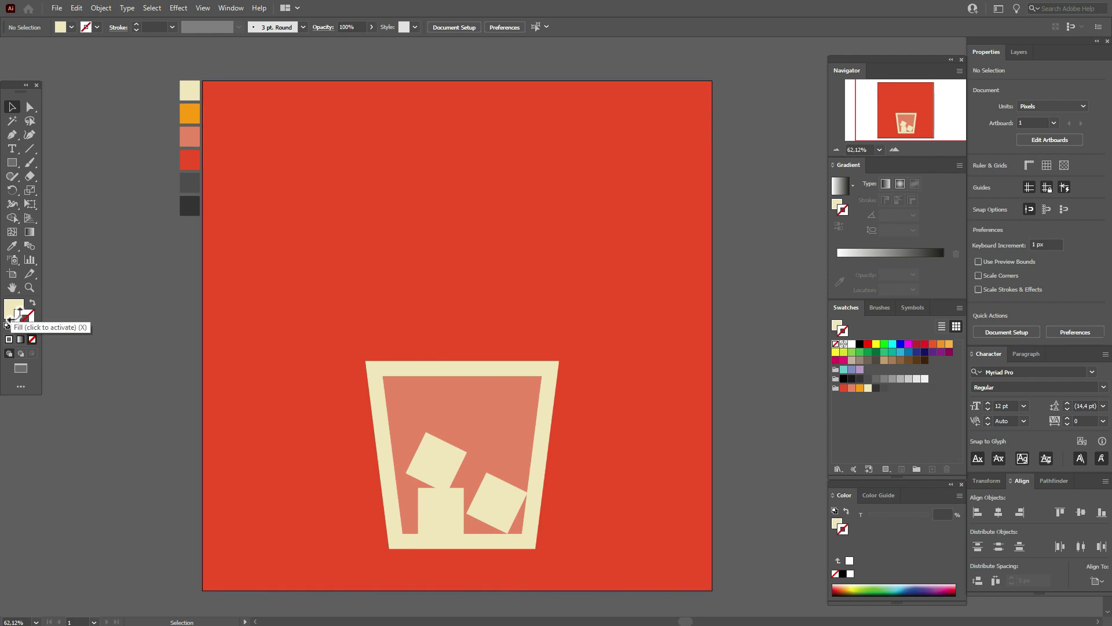
# Step: Draw a tall thin dark grey straw, tilt it slightly and move it into the glass
pyautogui.click(11, 246)
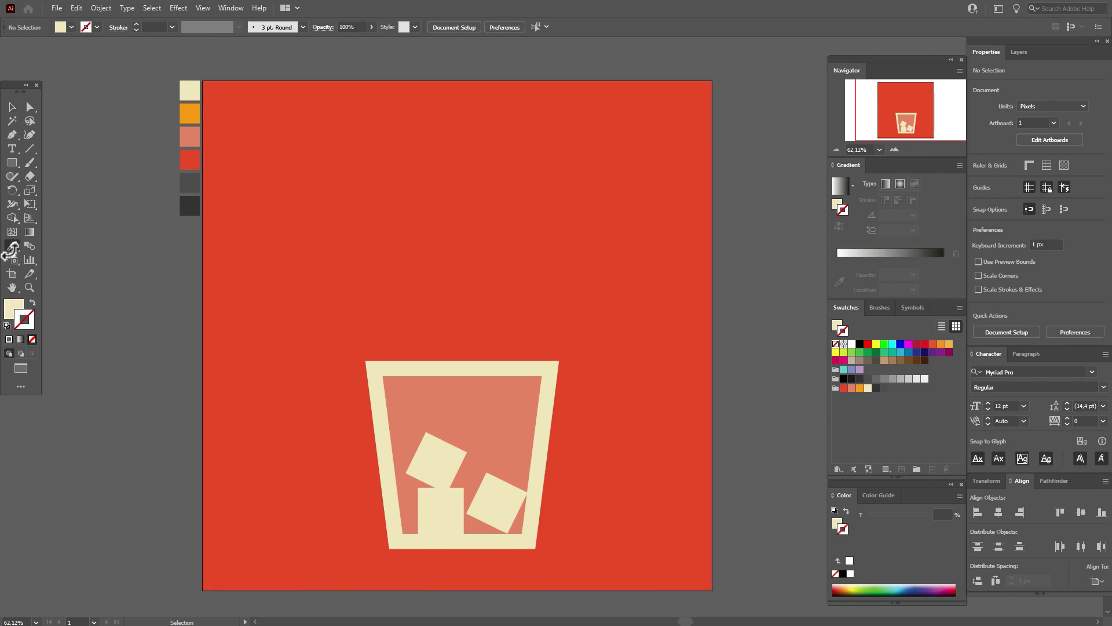
pyautogui.click(189, 206)
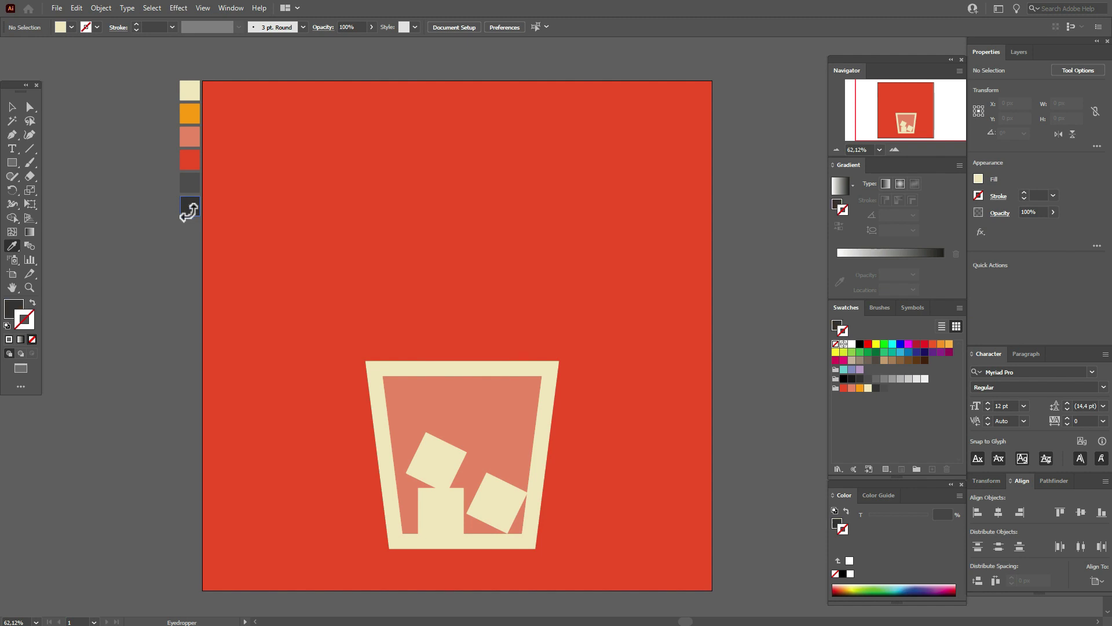
pyautogui.click(11, 162)
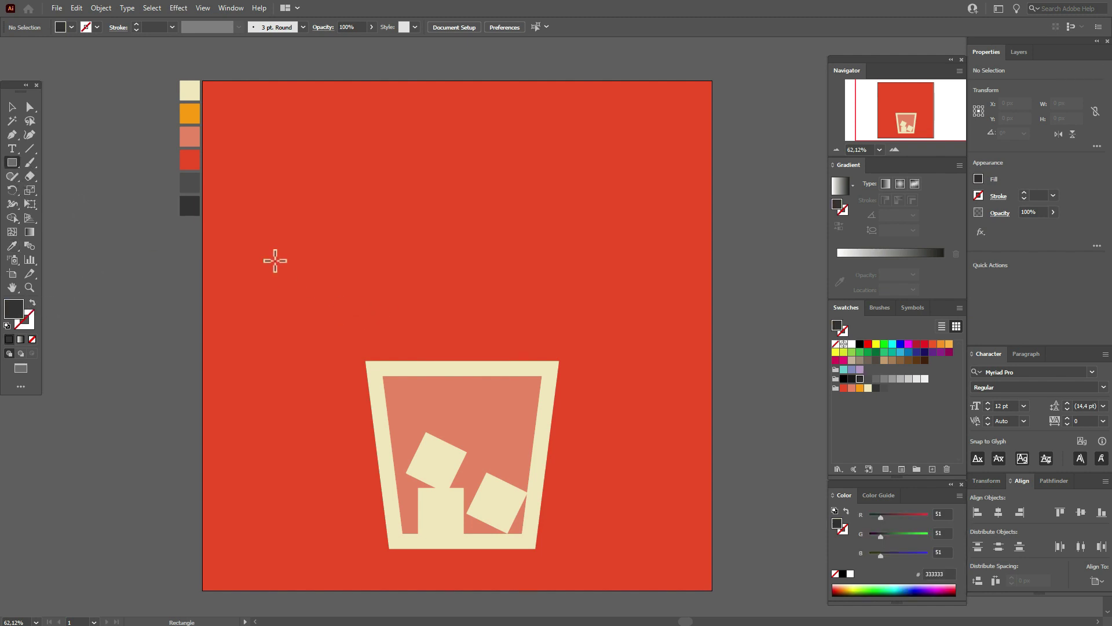
pyautogui.moveTo(275, 261); pyautogui.dragTo(286, 556)
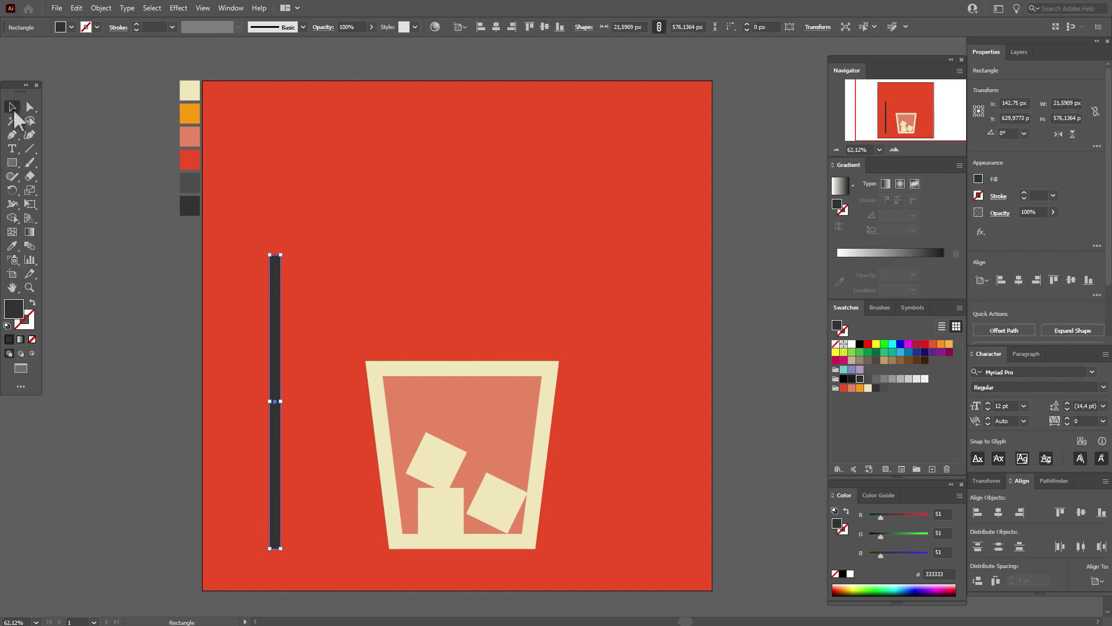
pyautogui.click(12, 107)
pyautogui.moveTo(293, 410); pyautogui.dragTo(291, 422)
pyautogui.moveTo(264, 458); pyautogui.dragTo(496, 426)
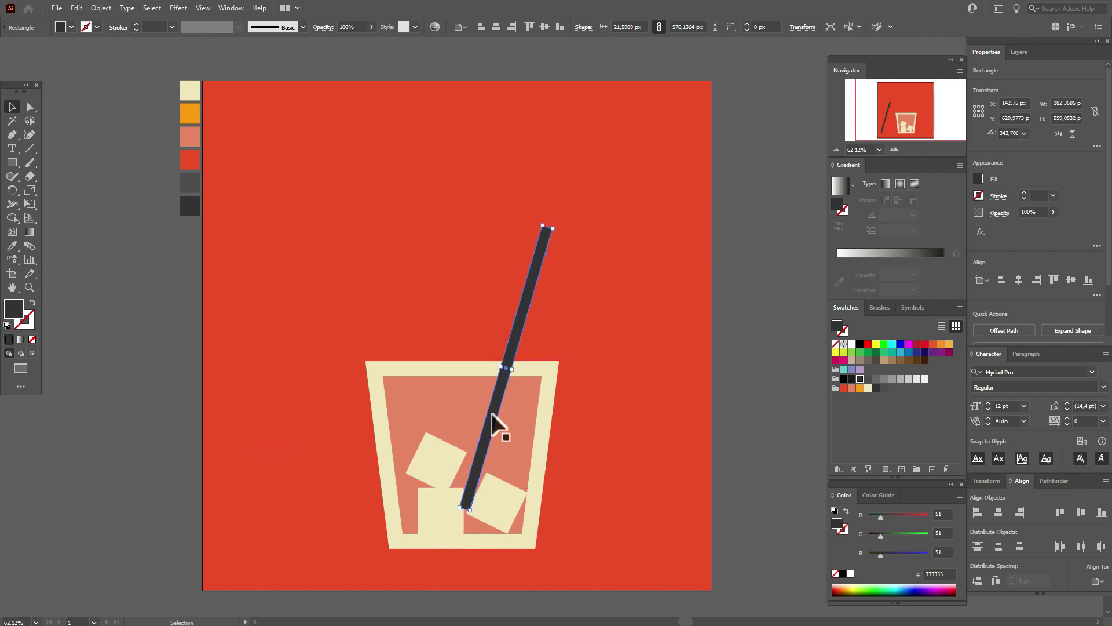
pyautogui.click(760, 387)
# Step: Paste copies of the inner glass shape and straw in front, then intersect them
pyautogui.click(515, 407)
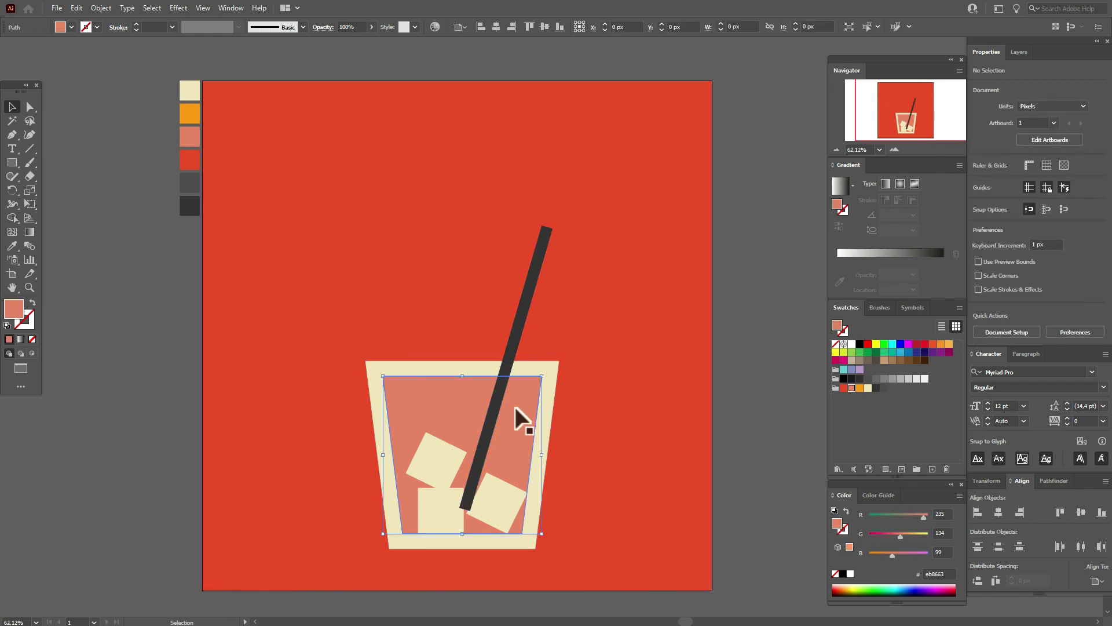
pyautogui.hotkey('ctrl', 'c')
pyautogui.hotkey('ctrl', 'f')
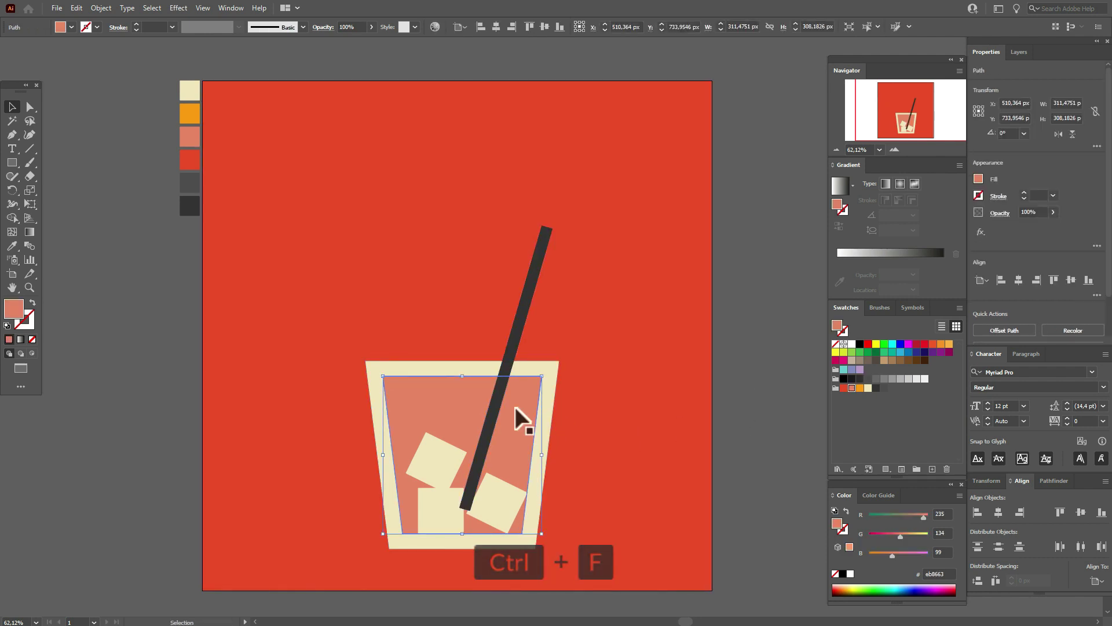
pyautogui.click(513, 366)
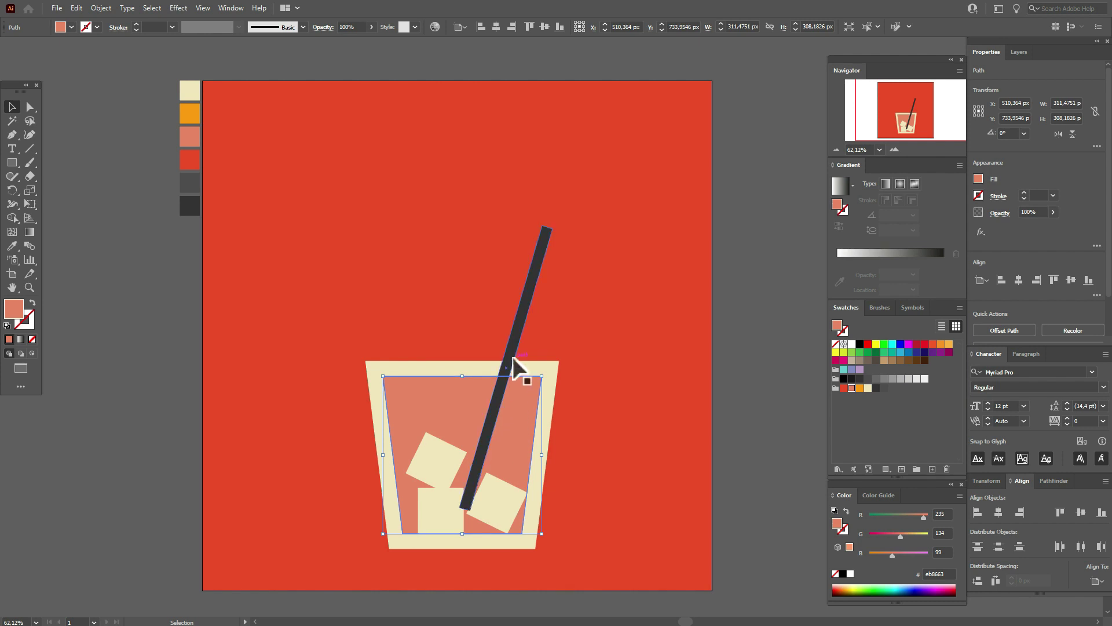
pyautogui.hotkey('ctrl', 'c')
pyautogui.hotkey('ctrl', 'f')
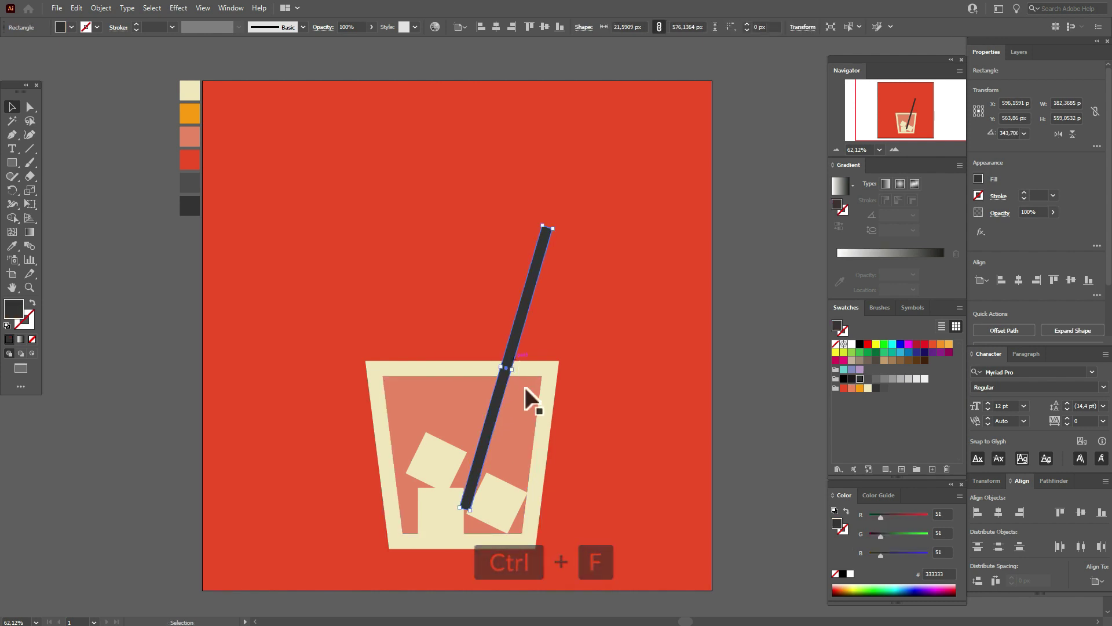
pyautogui.keyDown('shift'); pyautogui.click(525, 388); pyautogui.keyUp('shift')
pyautogui.click(1051, 481)
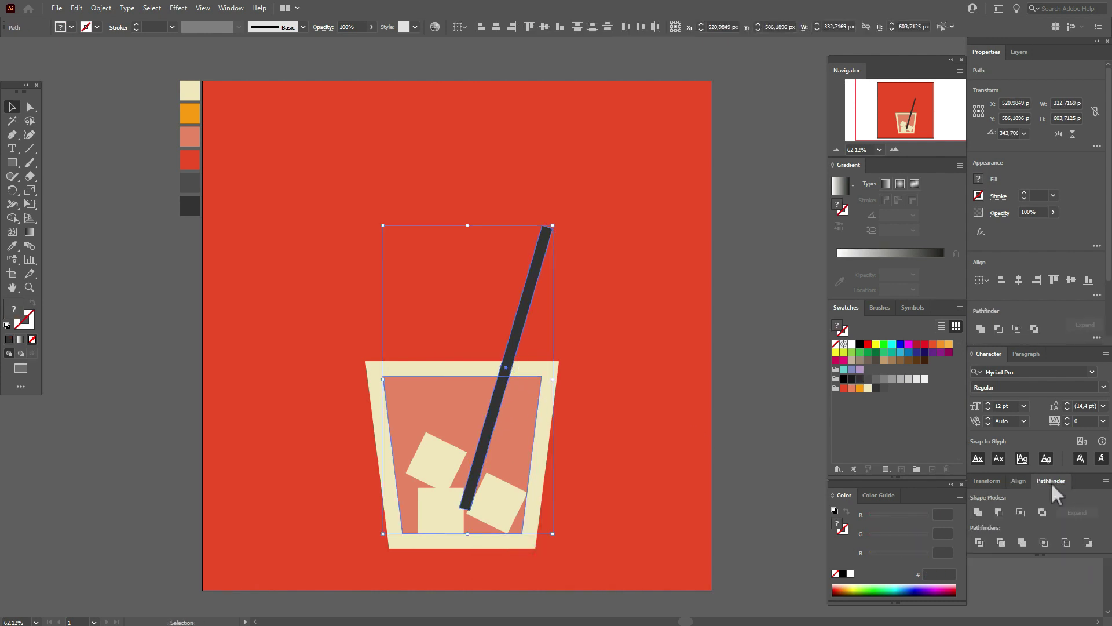
pyautogui.click(1021, 512)
# Step: Recolour the submerged straw piece lighter grey (#4d4d4d)
pyautogui.click(12, 246)
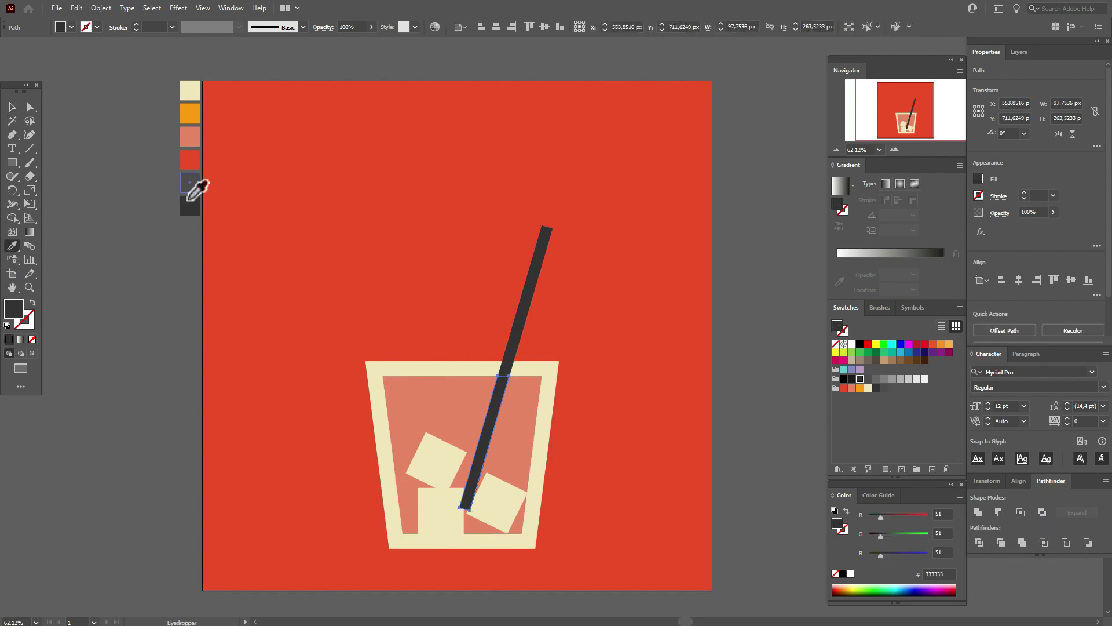
pyautogui.click(188, 184)
pyautogui.click(12, 107)
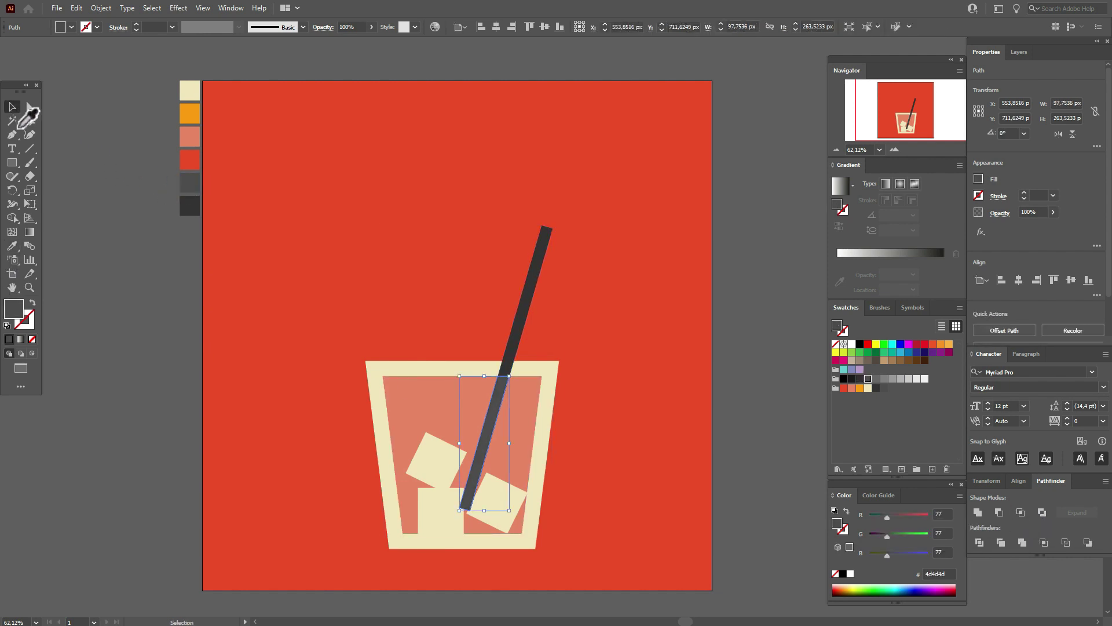
pyautogui.click(73, 207)
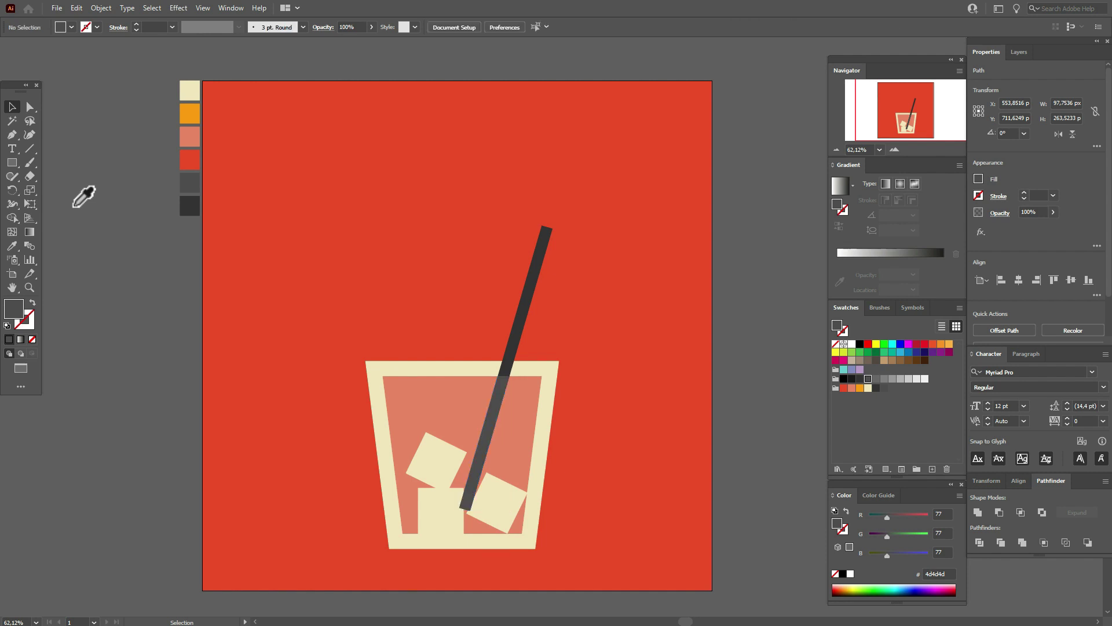
pyautogui.click(11, 246)
# Step: Draw a darkest-grey ellipse about 417 px wide under the glass
pyautogui.click(187, 212)
pyautogui.click(11, 162)
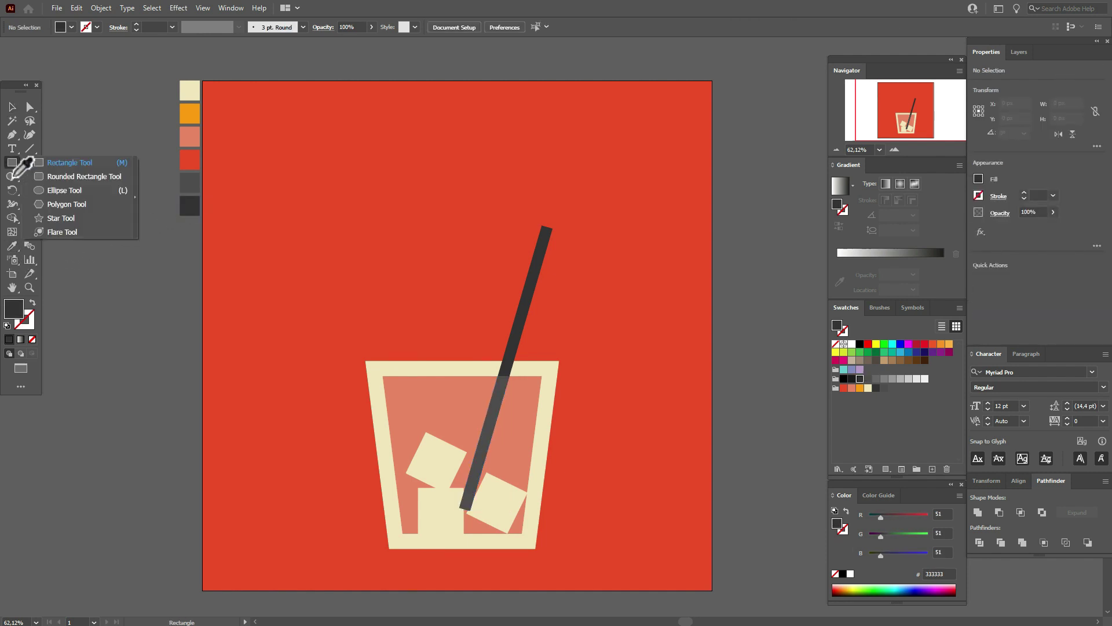
pyautogui.click(75, 195)
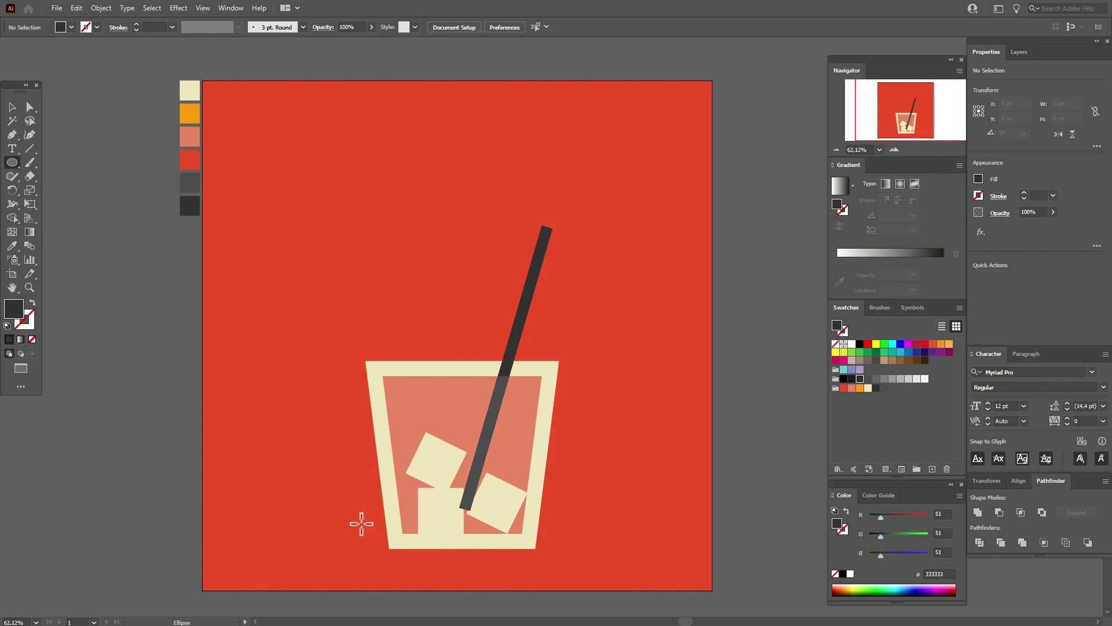
pyautogui.moveTo(361, 523); pyautogui.dragTo(574, 575)
pyautogui.press('v')
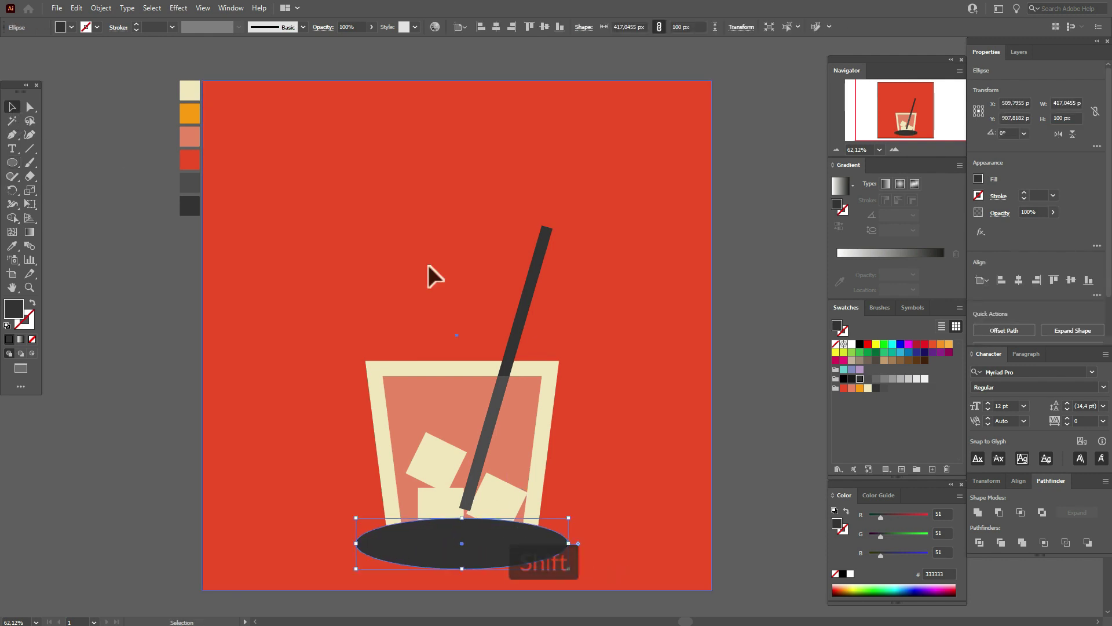
# Step: Send the ellipse to the back, flatten it from the top, then set the fill back to cream
pyautogui.rightClick(429, 264)
pyautogui.moveTo(528, 449)
pyautogui.click(622, 485)
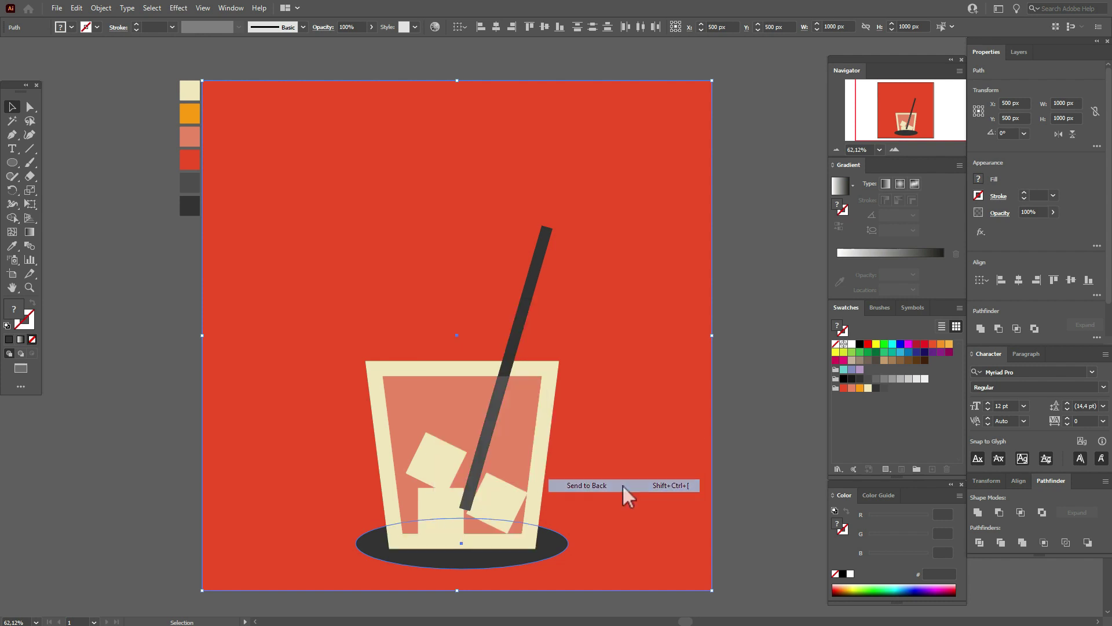
pyautogui.click(775, 450)
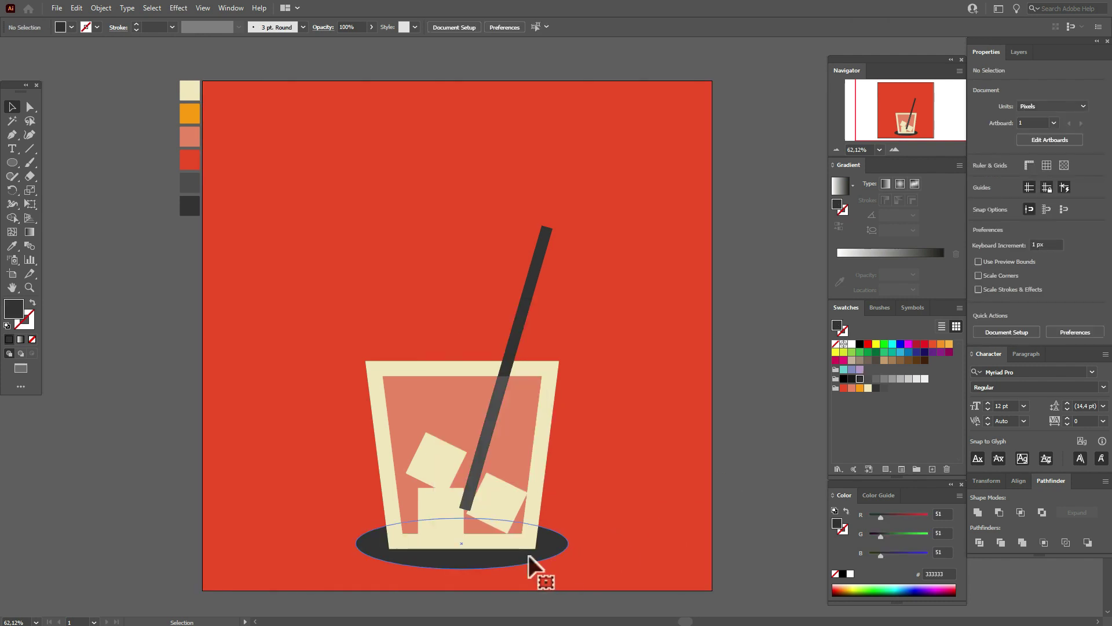
pyautogui.click(528, 554)
pyautogui.moveTo(463, 518); pyautogui.dragTo(482, 558)
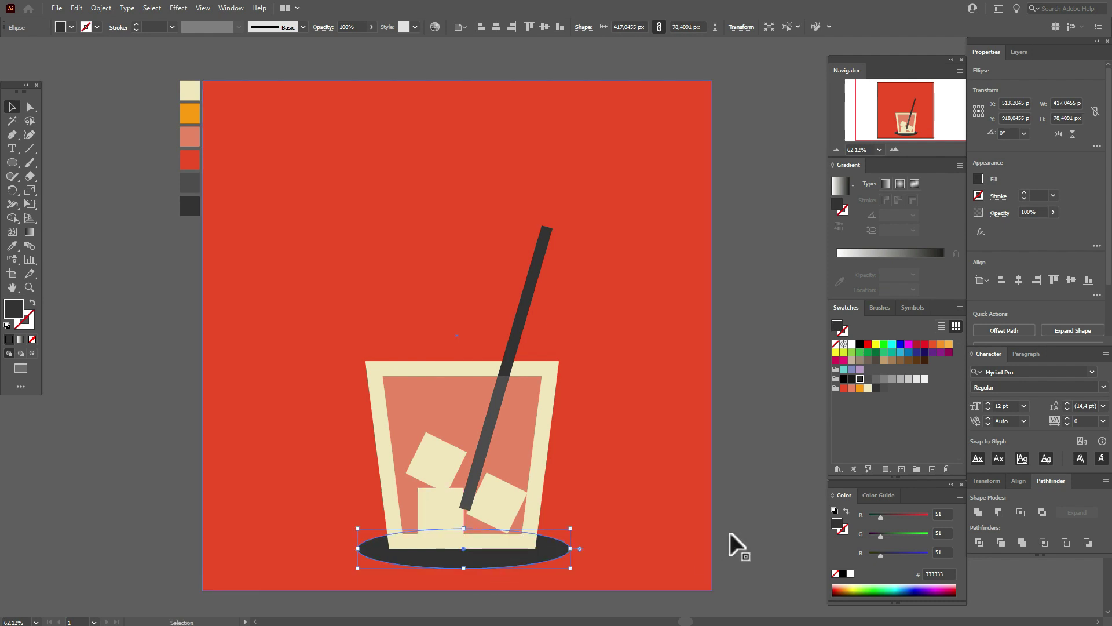
pyautogui.click(759, 520)
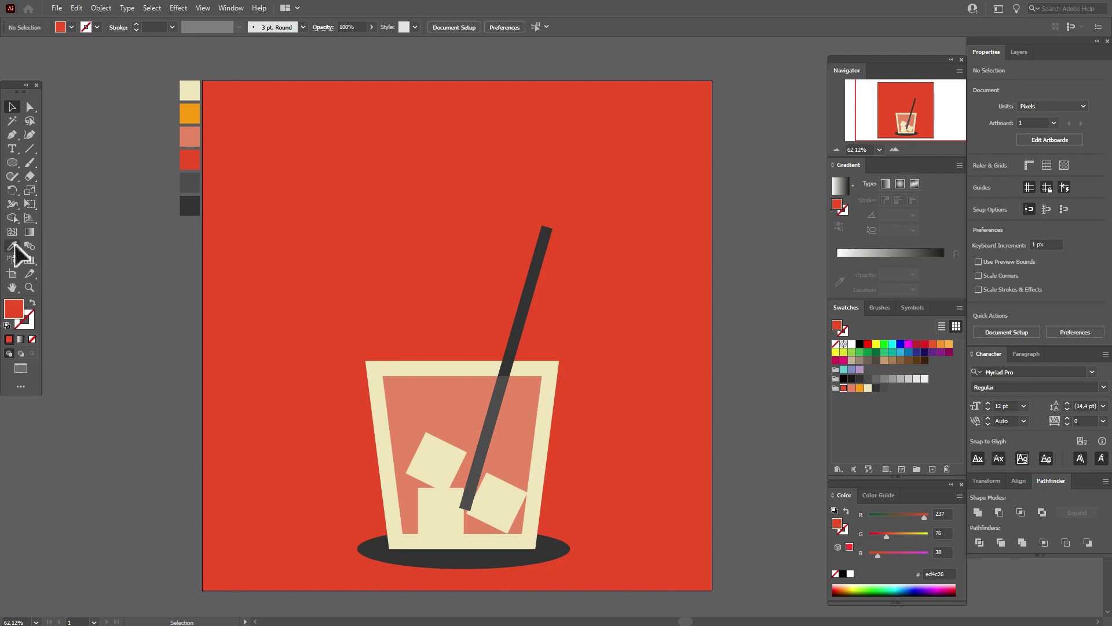
pyautogui.click(13, 245)
pyautogui.click(190, 86)
# Step: Create a 300×300 px cream circle and move it to the upper left above the cup
pyautogui.press('l')
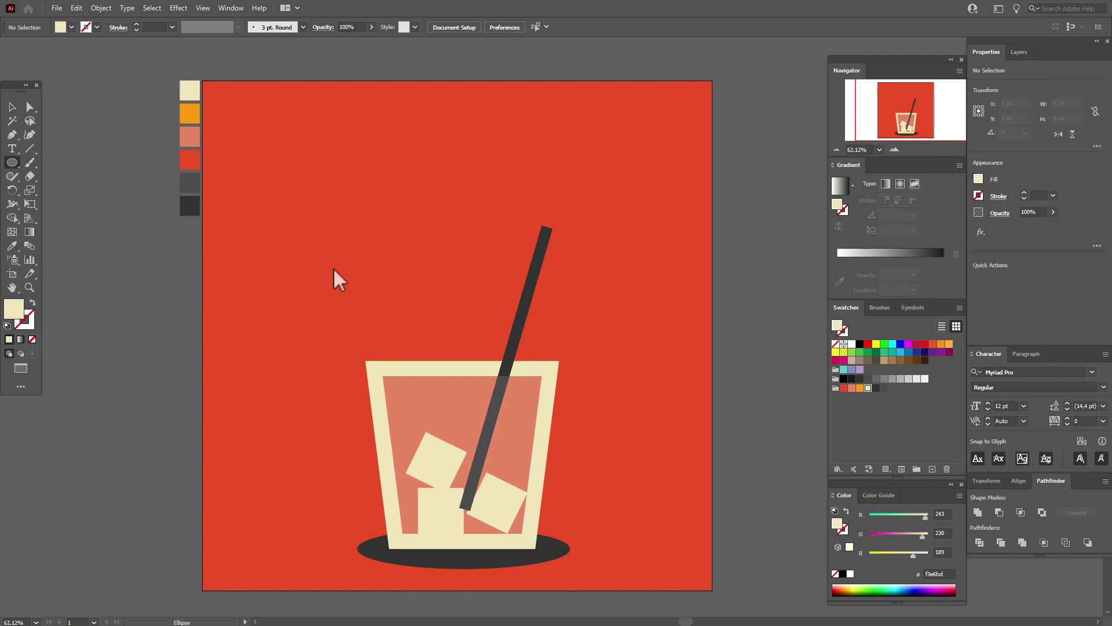
pyautogui.click(327, 271)
pyautogui.write('300')
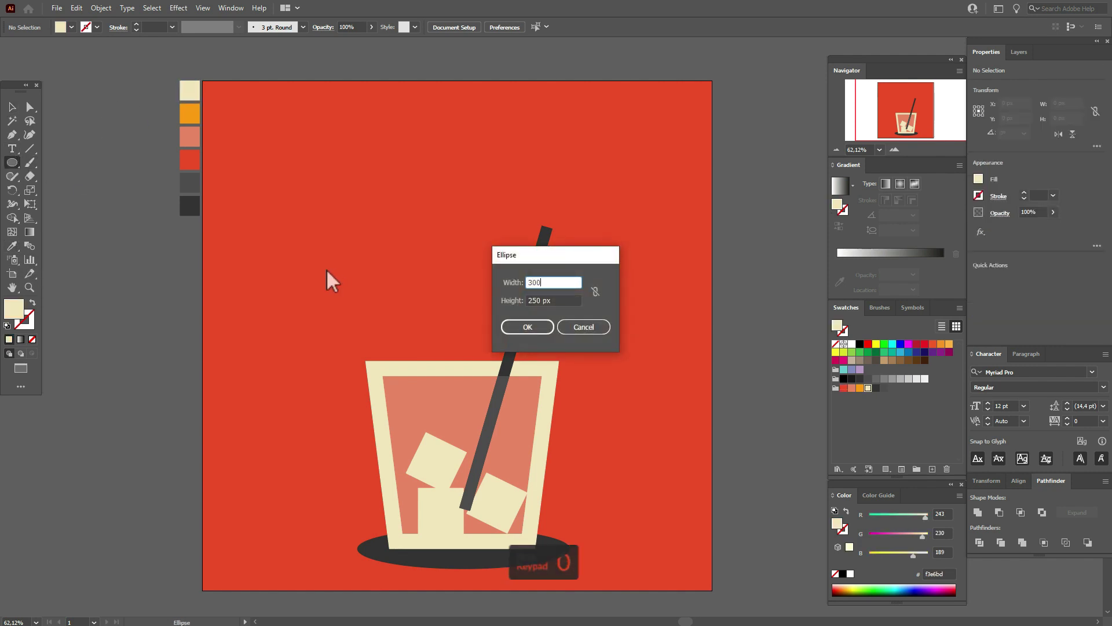
pyautogui.press('Tab')
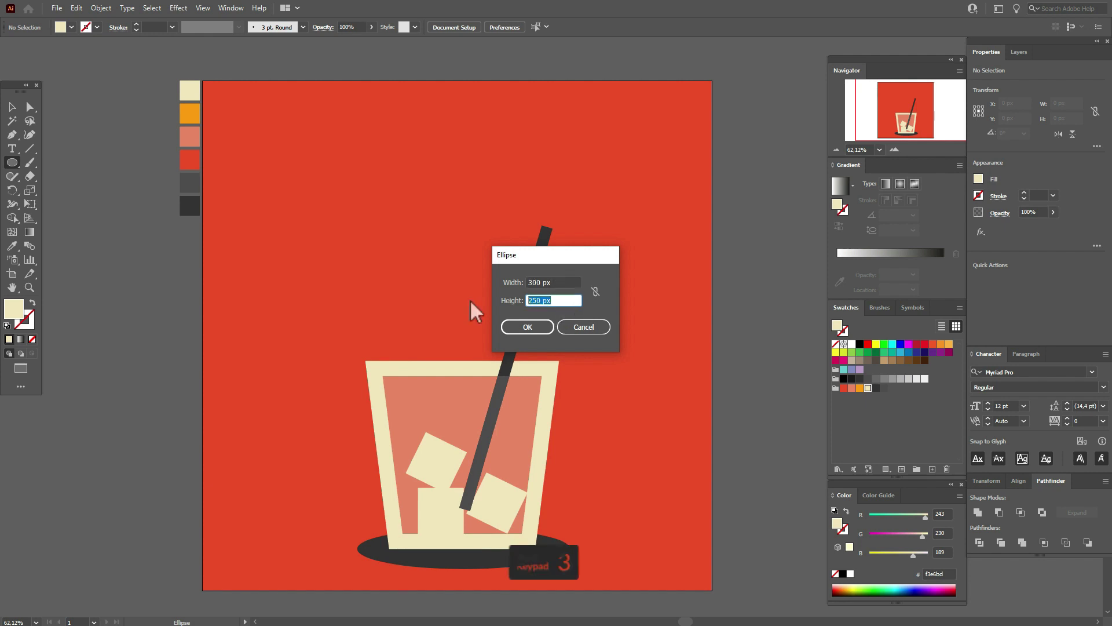
pyautogui.write('300')
pyautogui.click(527, 327)
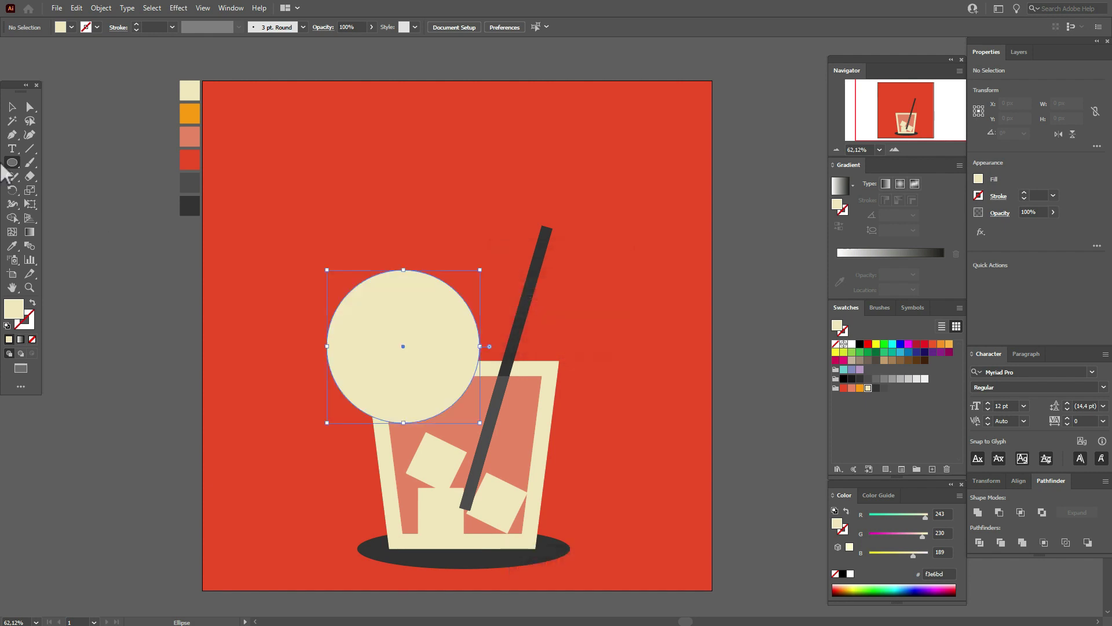
pyautogui.press('v')
pyautogui.moveTo(401, 347); pyautogui.dragTo(302, 261)
pyautogui.click(75, 210)
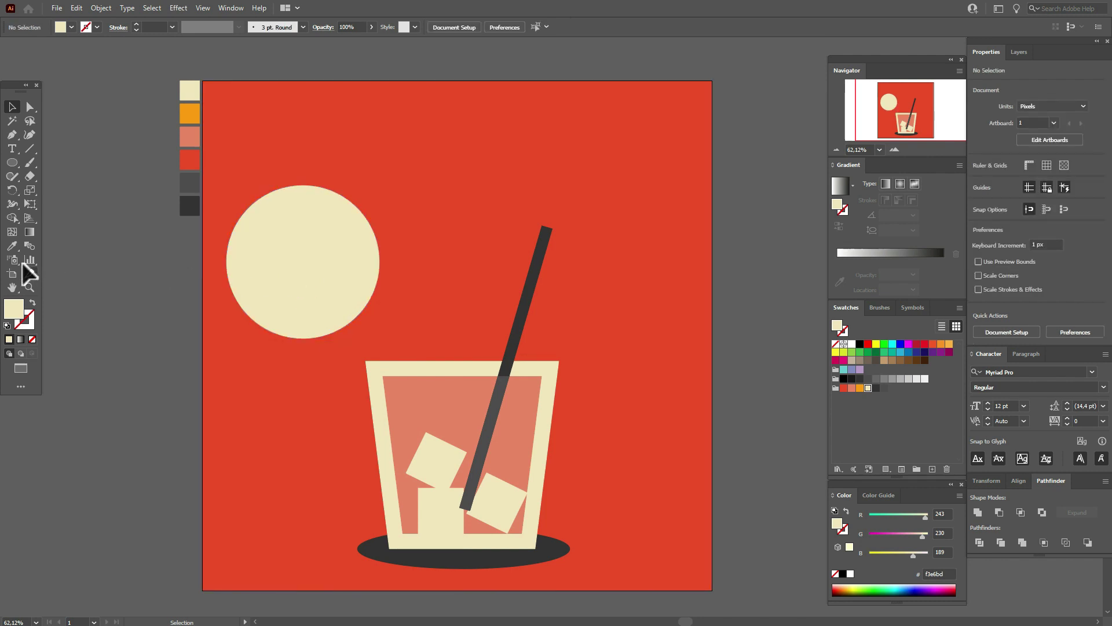
pyautogui.click(31, 145)
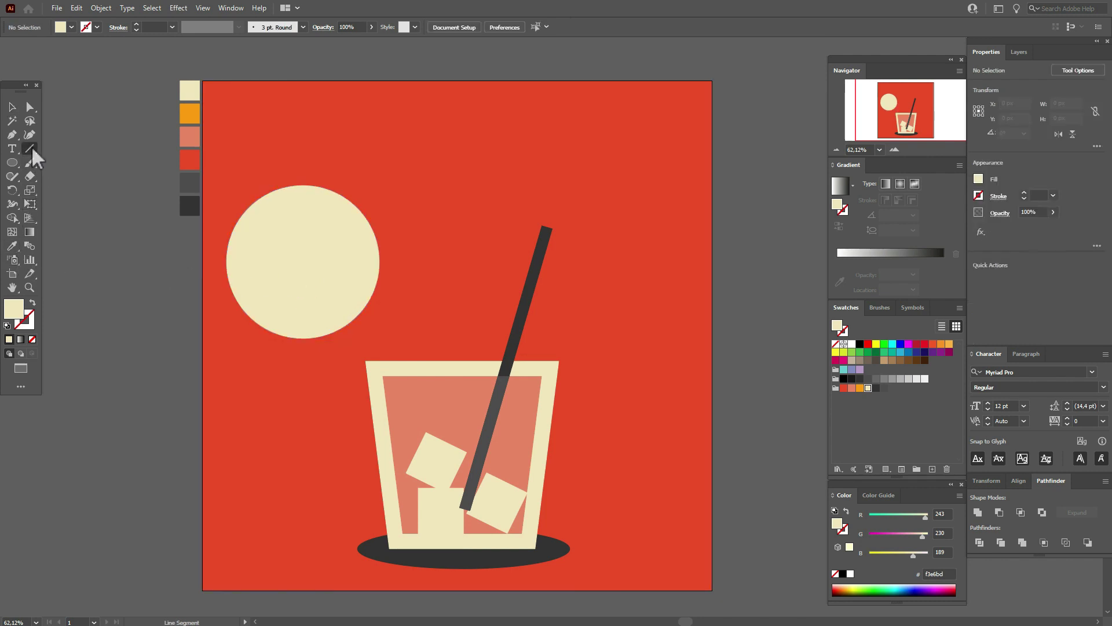
# Step: Draw a horizontal line across the circle and centre it on the circle both ways
pyautogui.click(32, 303)
pyautogui.click(29, 317)
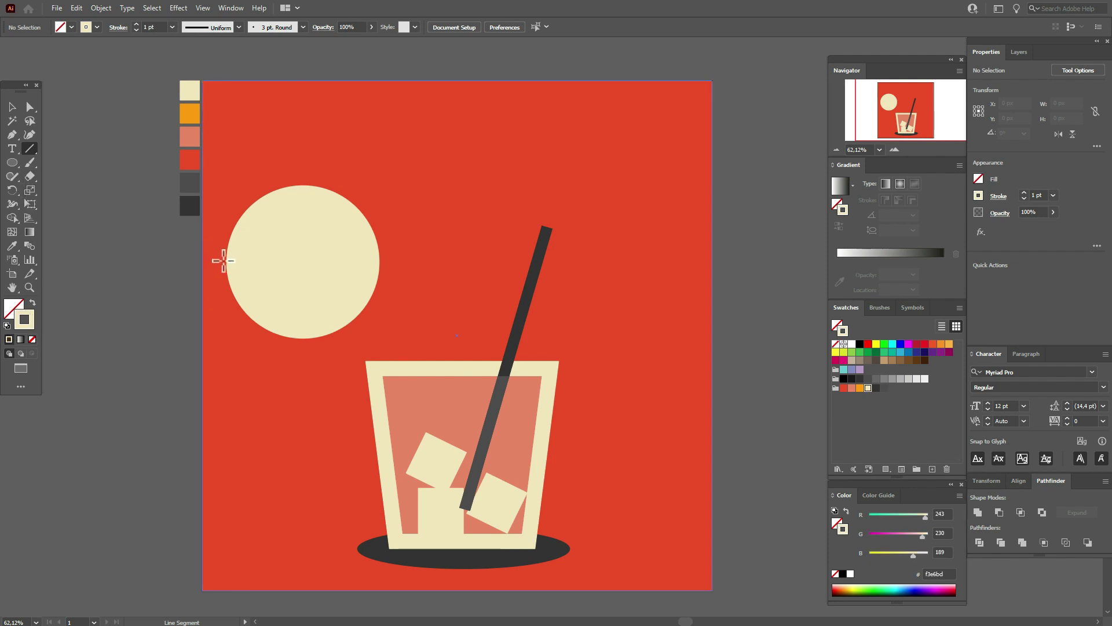
pyautogui.moveTo(218, 254)
pyautogui.mouseDown()
pyautogui.moveTo(306, 253)
pyautogui.moveTo(433, 286)
pyautogui.mouseUp()
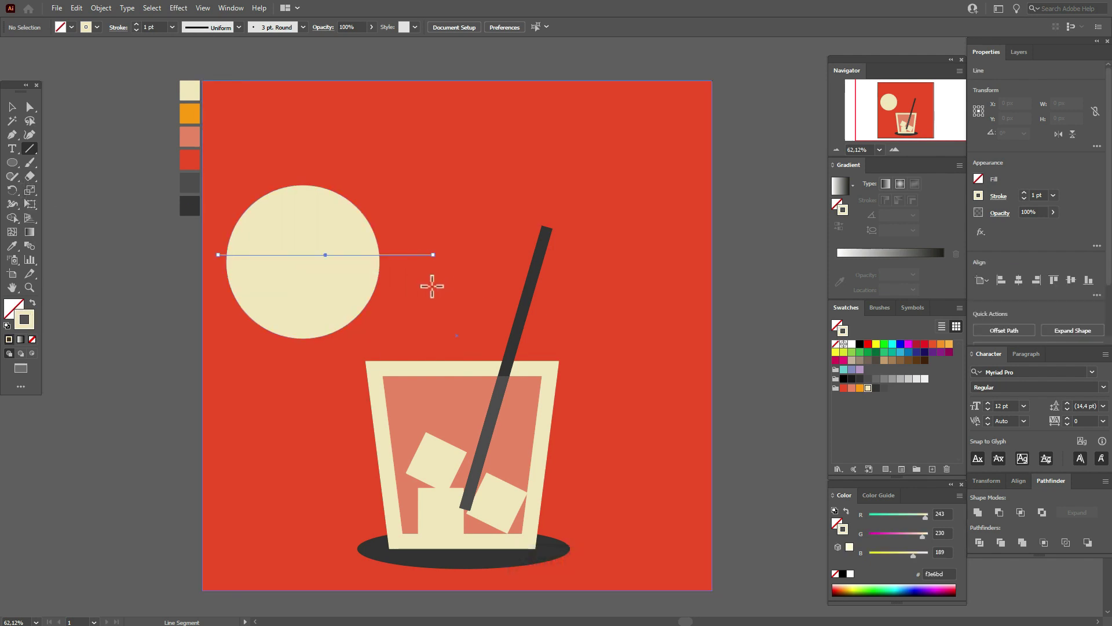
pyautogui.press('v')
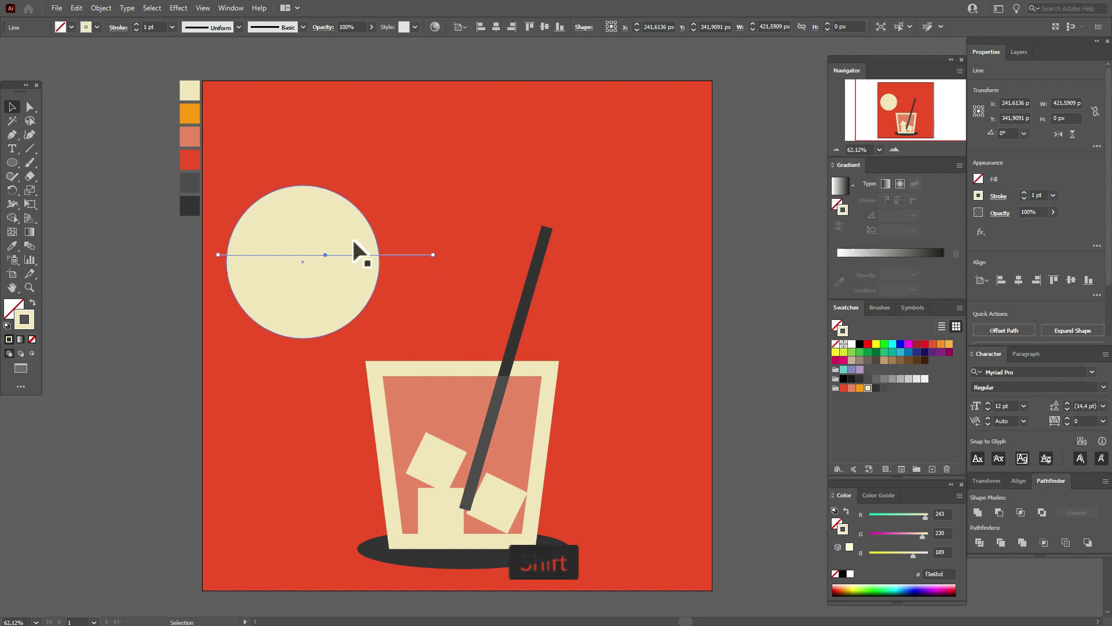
pyautogui.keyDown('shift'); pyautogui.click(353, 240); pyautogui.keyUp('shift')
pyautogui.click(1023, 482)
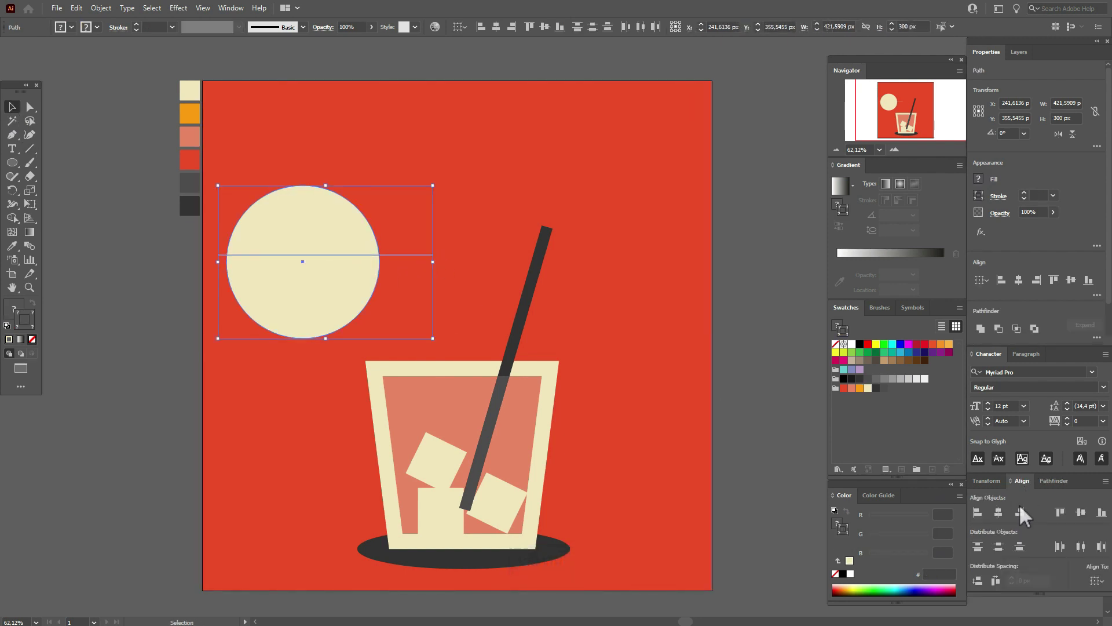
pyautogui.click(999, 512)
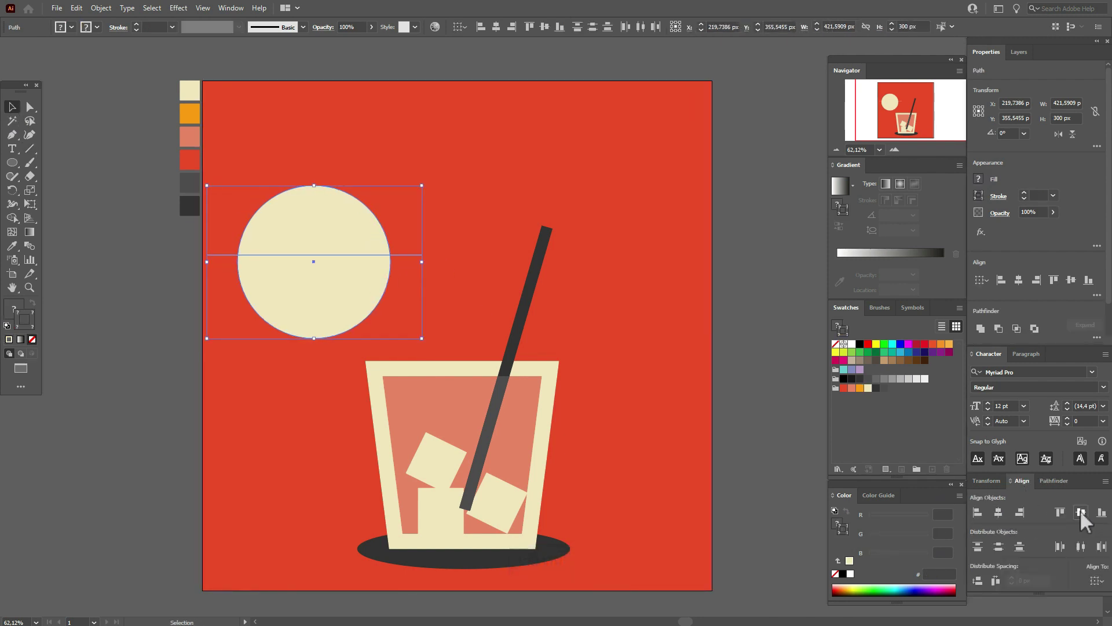
pyautogui.click(1080, 512)
pyautogui.click(795, 370)
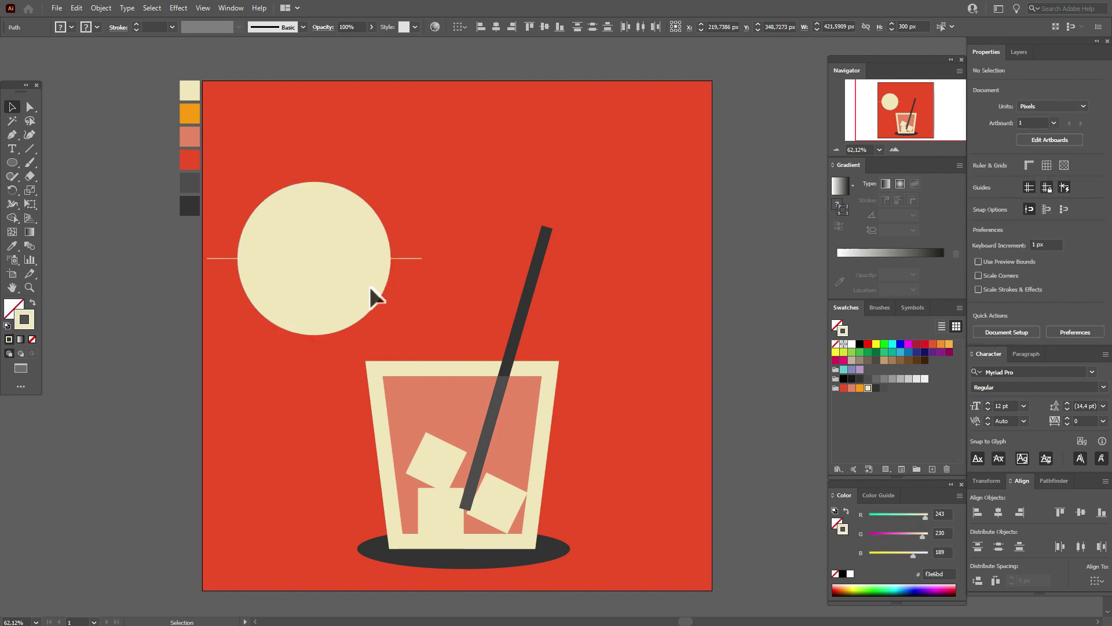
# Step: Add a 90° rotated copy of the line and give both lines a black stroke
pyautogui.click(402, 259)
pyautogui.rightClick(404, 257)
pyautogui.moveTo(500, 457)
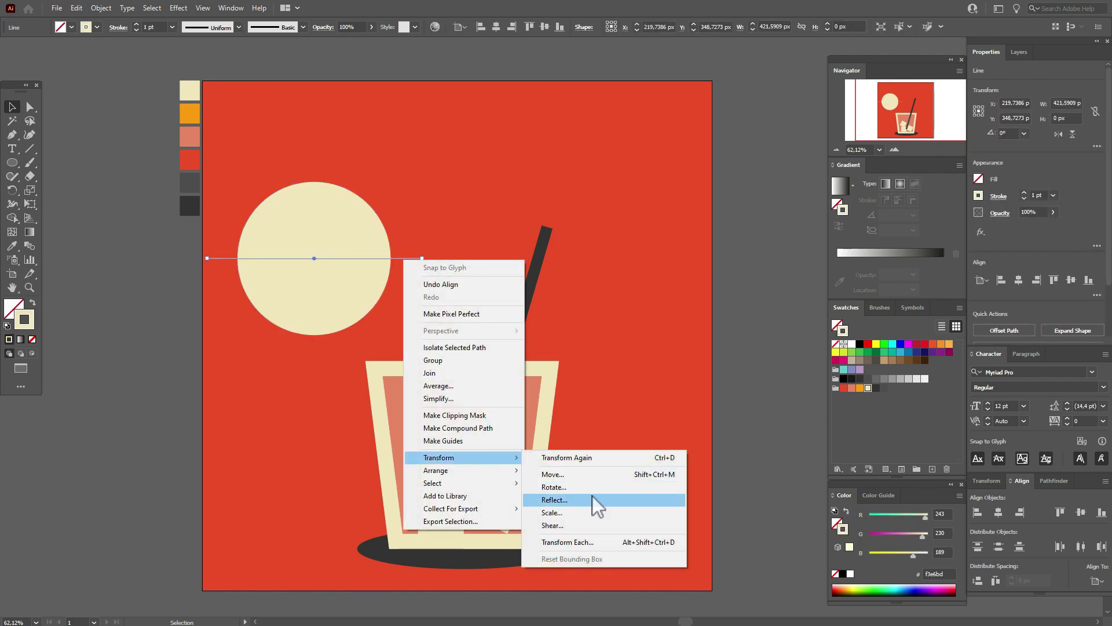
pyautogui.click(592, 486)
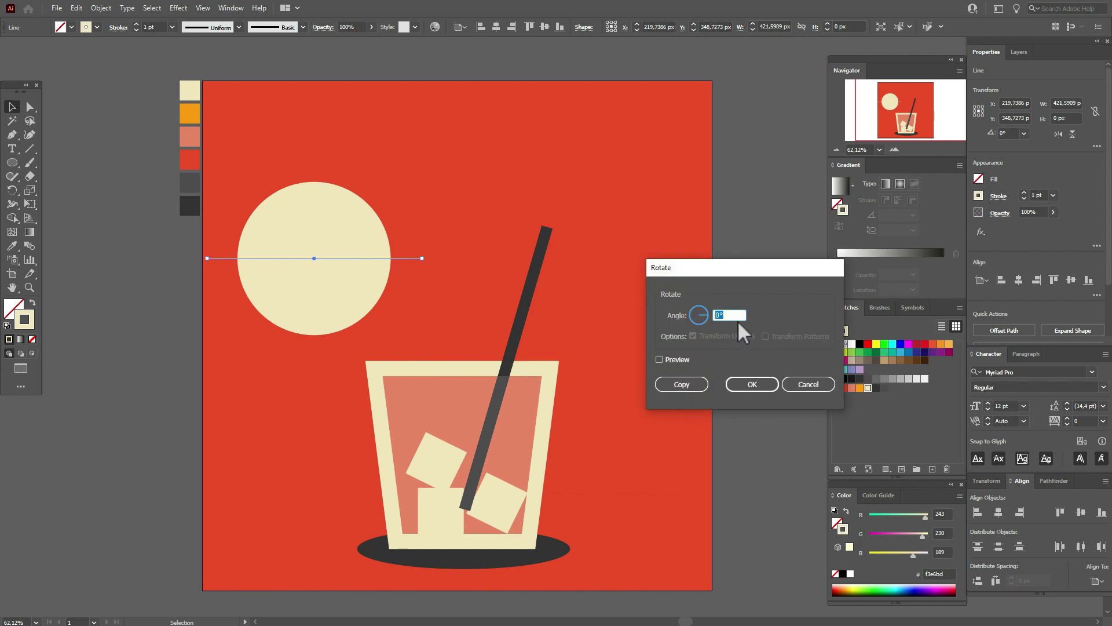
pyautogui.write('90')
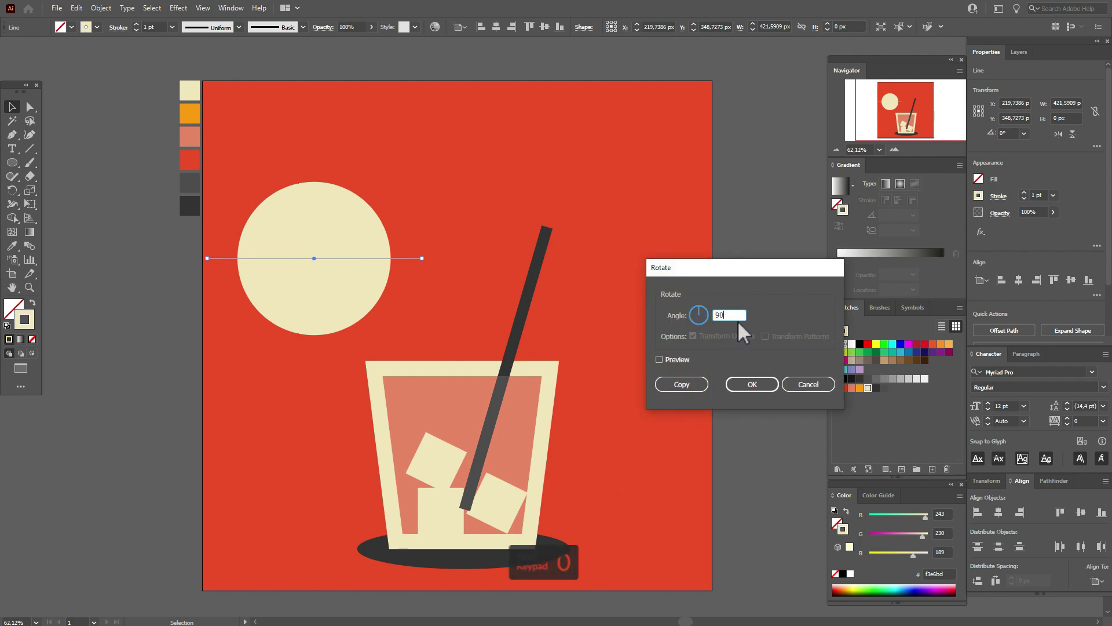
pyautogui.click(698, 385)
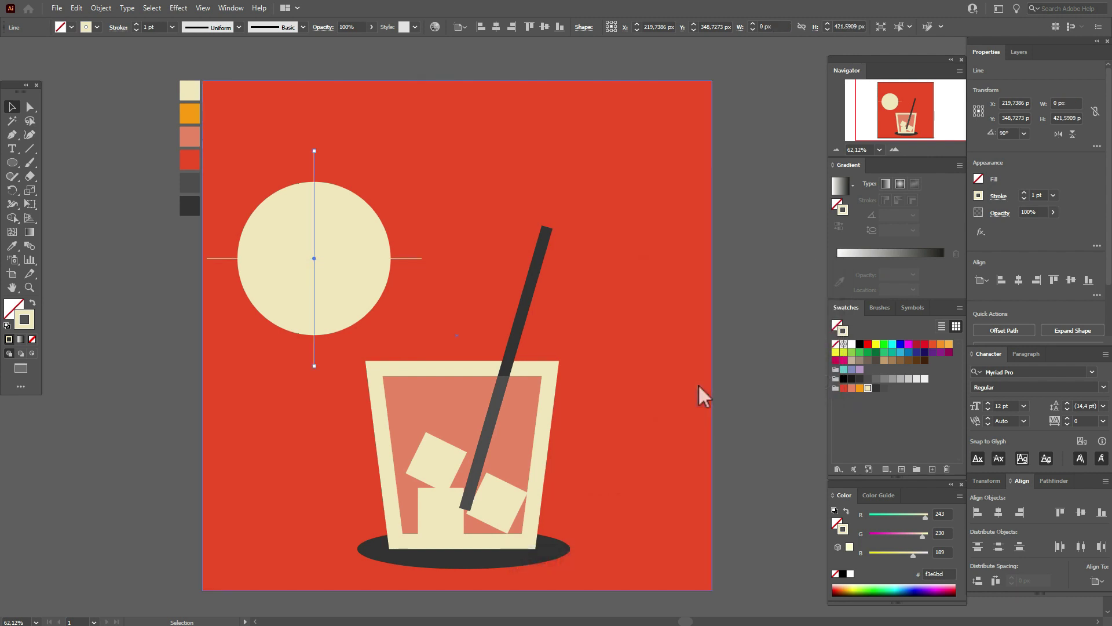
pyautogui.keyDown('shift'); pyautogui.click(409, 259); pyautogui.keyUp('shift')
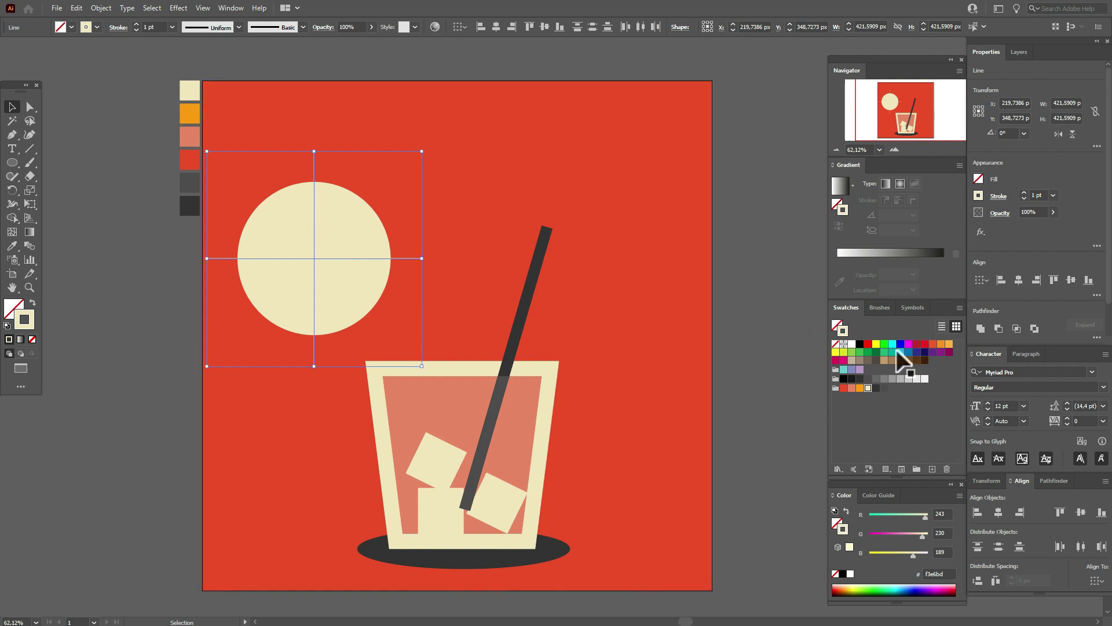
pyautogui.click(860, 344)
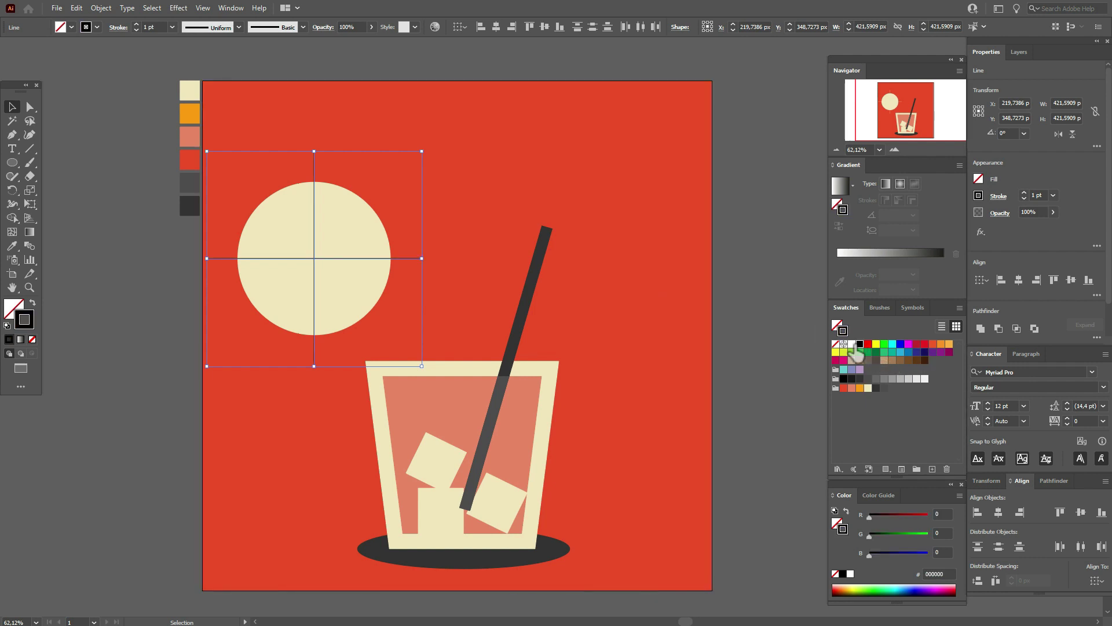
# Step: Rotate a copy of the cross lines by 45° and select all four lines
pyautogui.rightClick(347, 253)
pyautogui.moveTo(420, 408)
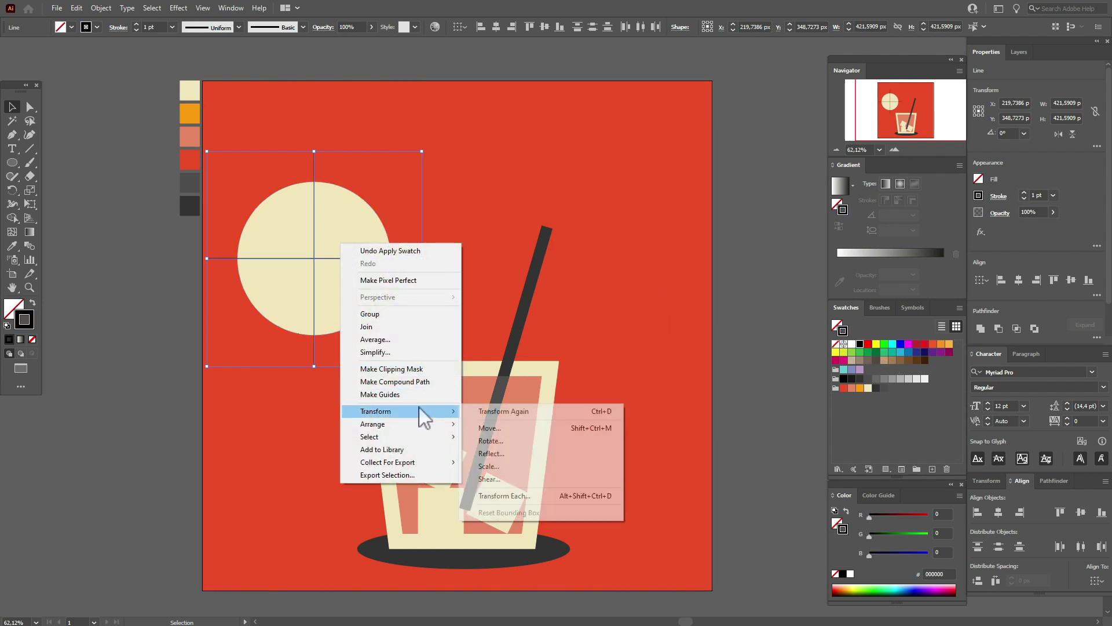
pyautogui.click(507, 445)
pyautogui.write('45')
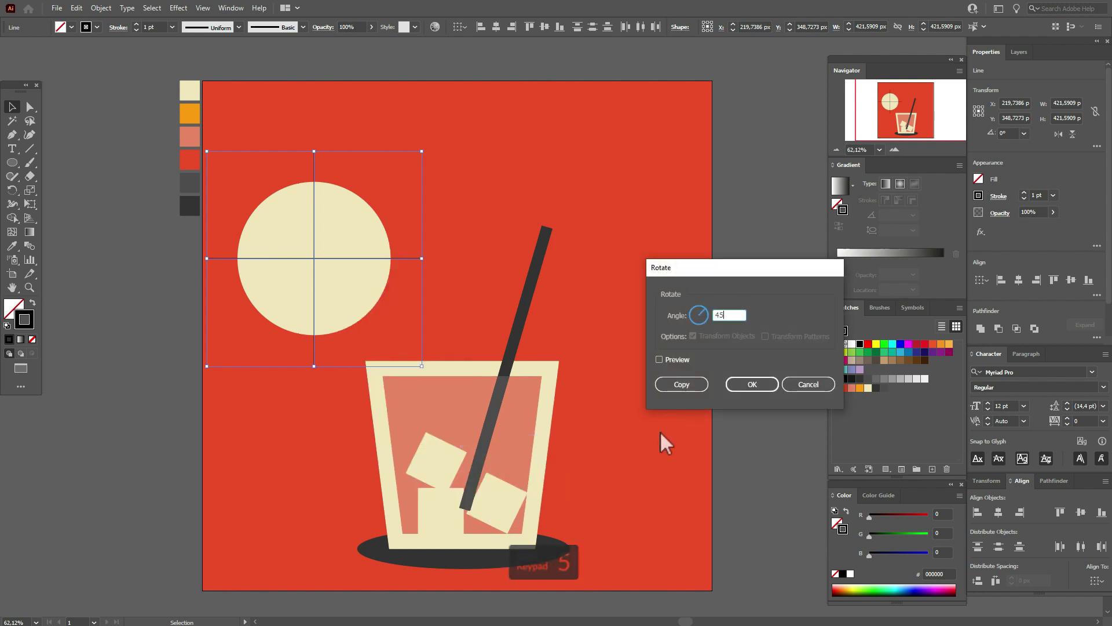
pyautogui.click(689, 385)
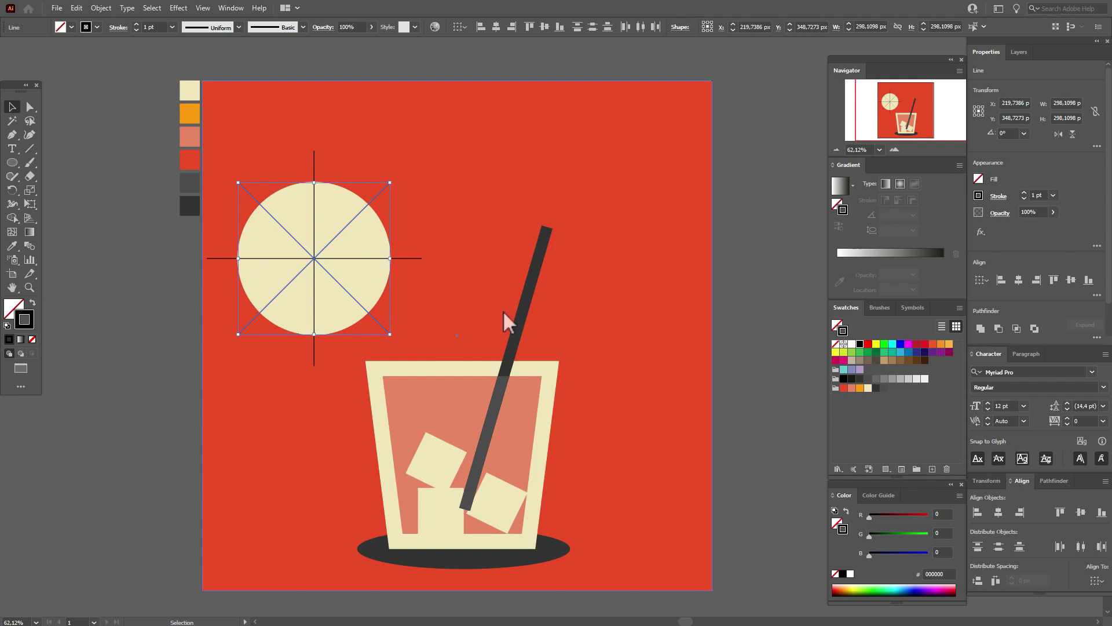
pyautogui.keyDown('shift'); pyautogui.click(315, 168); pyautogui.keyUp('shift')
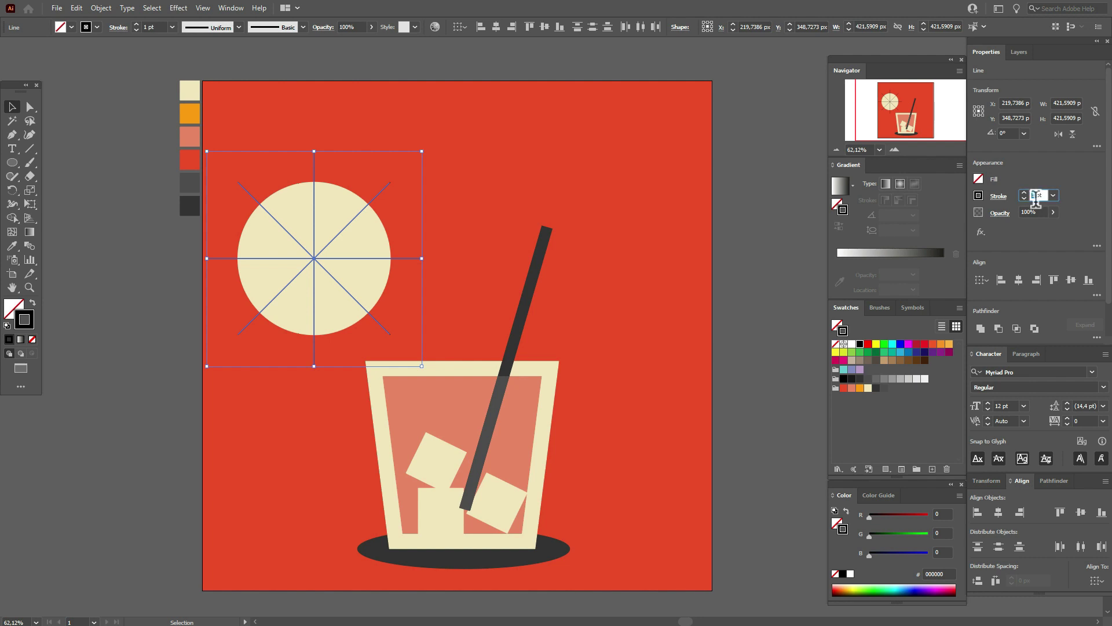
# Step: Set the spokes' stroke to 15 pt and expand them into filled shapes
pyautogui.write('5')
pyautogui.press('Return')
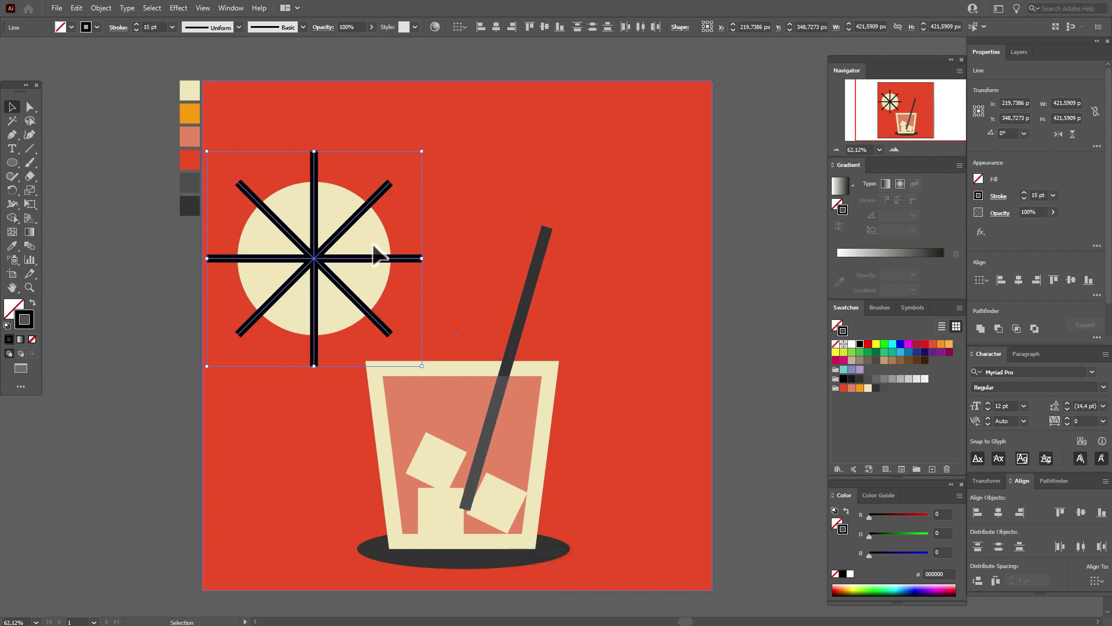
pyautogui.click(99, 8)
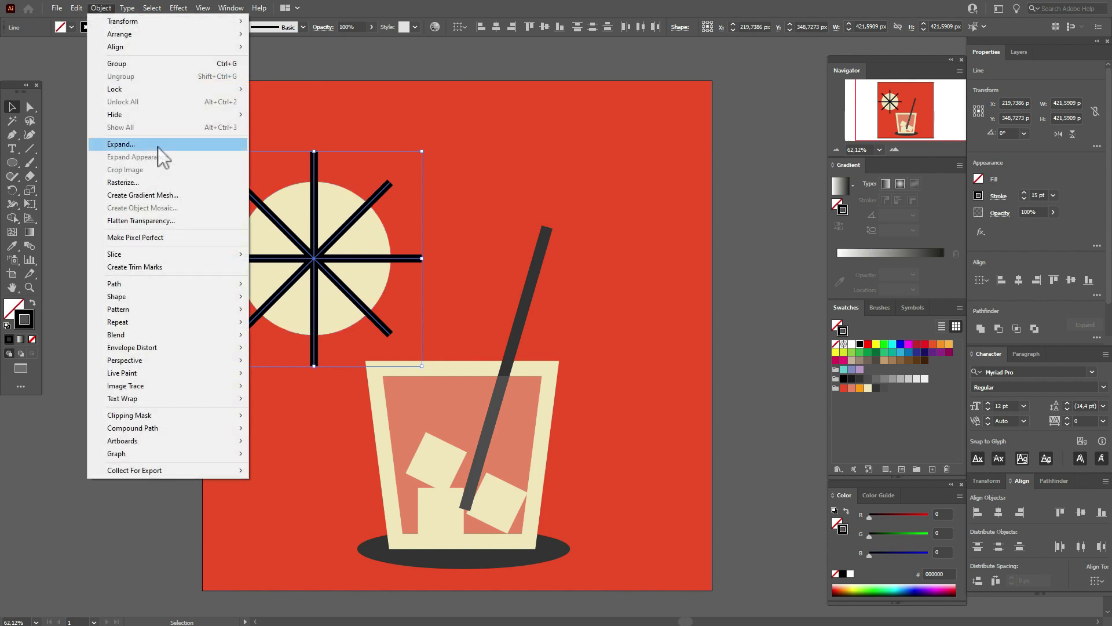
pyautogui.click(158, 147)
pyautogui.click(551, 374)
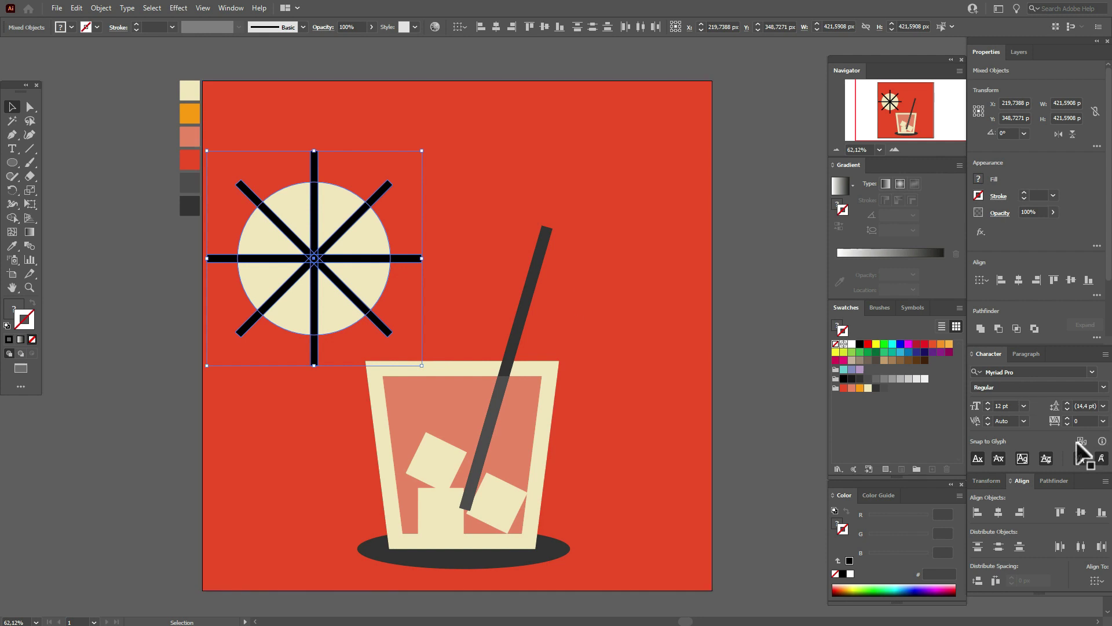
# Step: Divide the circle with the spokes, ungroup the pieces and delete the black spoke shapes
pyautogui.click(1058, 481)
pyautogui.click(1001, 542)
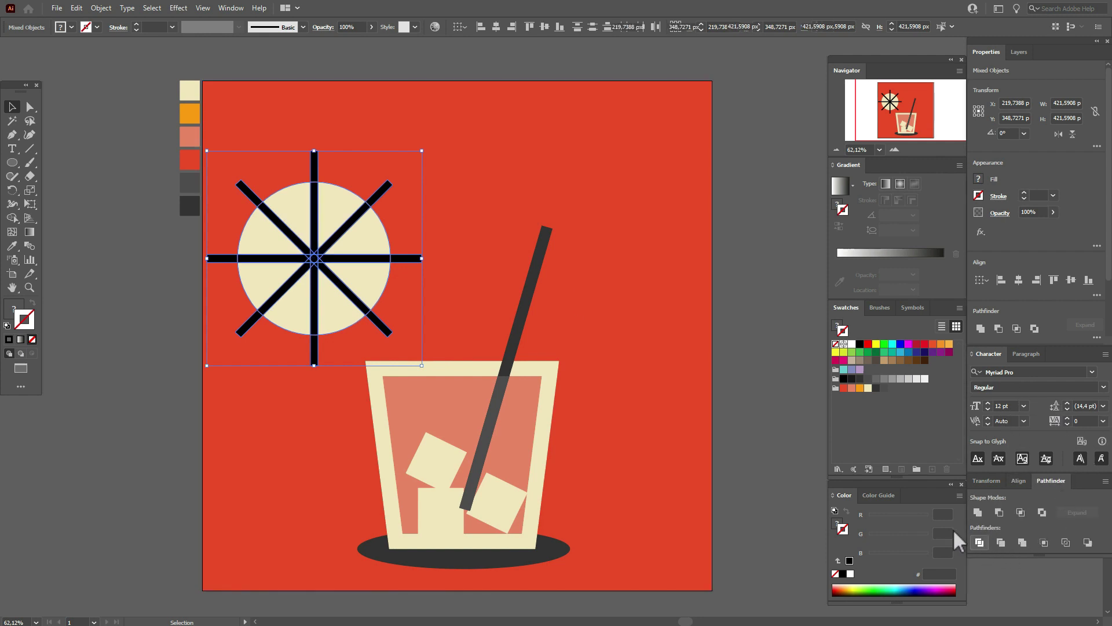
pyautogui.rightClick(364, 248)
pyautogui.click(398, 346)
pyautogui.press('shift')
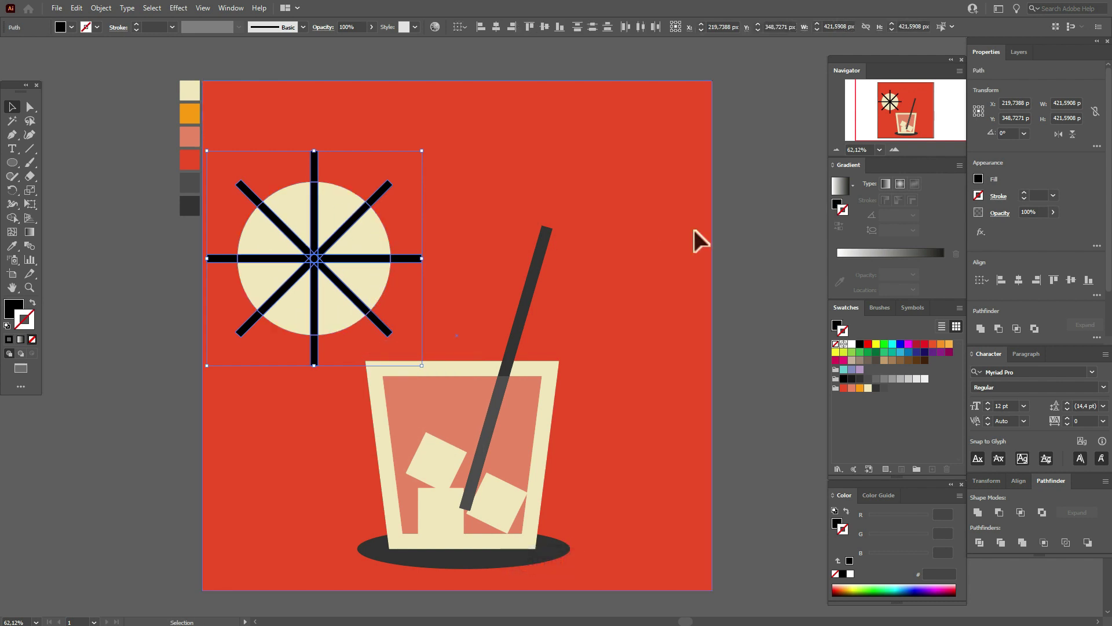
pyautogui.press('Delete')
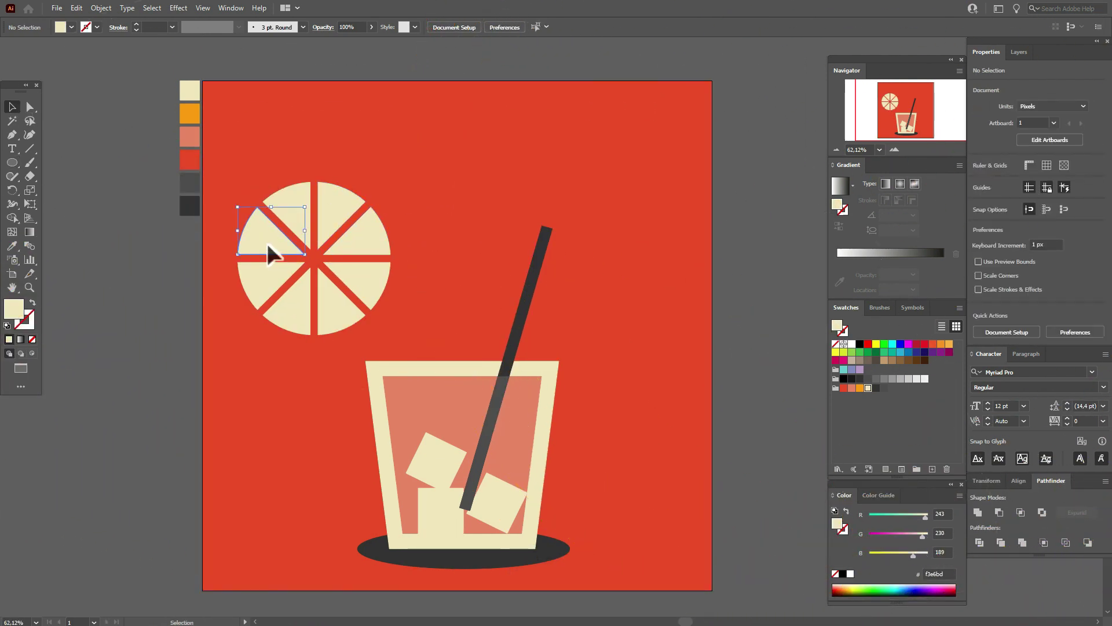
# Step: Select all eight wedges and group them
pyautogui.click(265, 241)
pyautogui.keyDown('shift'); pyautogui.click(293, 198); pyautogui.keyUp('shift')
pyautogui.keyDown('shift'); pyautogui.click(326, 201); pyautogui.keyUp('shift')
pyautogui.keyDown('shift'); pyautogui.click(367, 242); pyautogui.keyUp('shift')
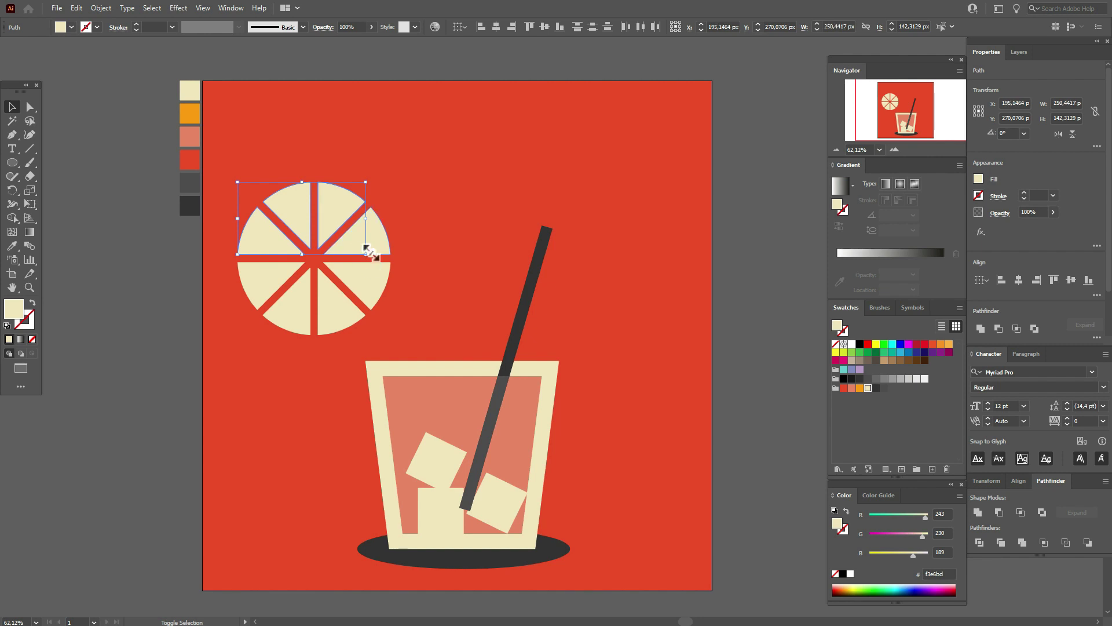
pyautogui.keyDown('shift'); pyautogui.click(378, 289); pyautogui.keyUp('shift')
pyautogui.keyDown('shift'); pyautogui.click(353, 310); pyautogui.keyUp('shift')
pyautogui.keyDown('shift'); pyautogui.click(299, 315); pyautogui.keyUp('shift')
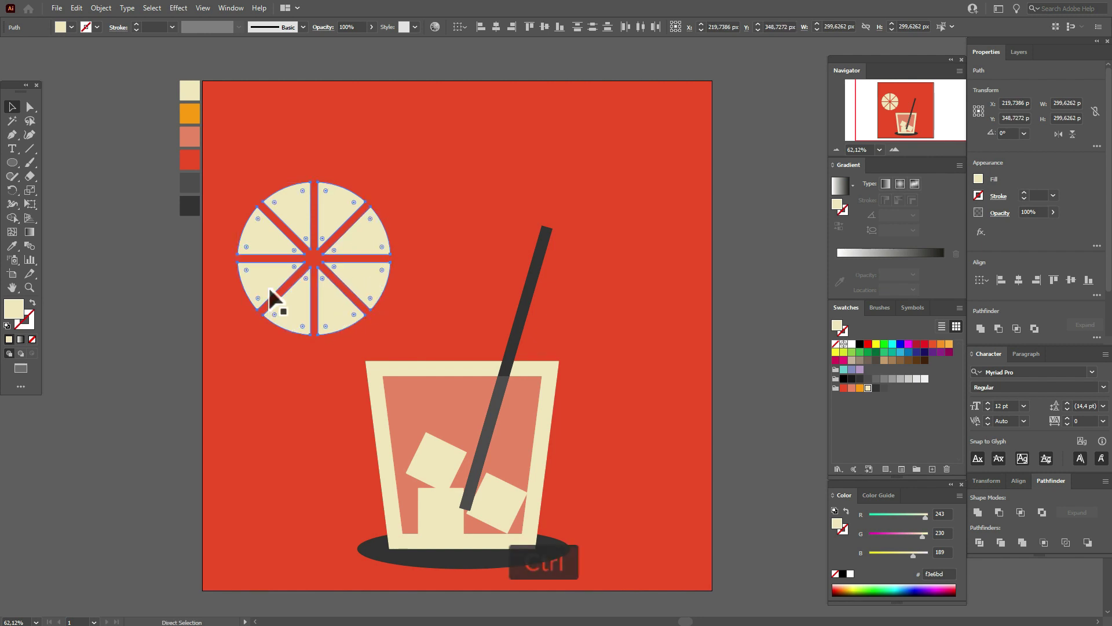
pyautogui.hotkey('ctrl', 'g')
# Step: Fill the wedge group with the orange palette colour, then reset the fill to cream
pyautogui.click(12, 249)
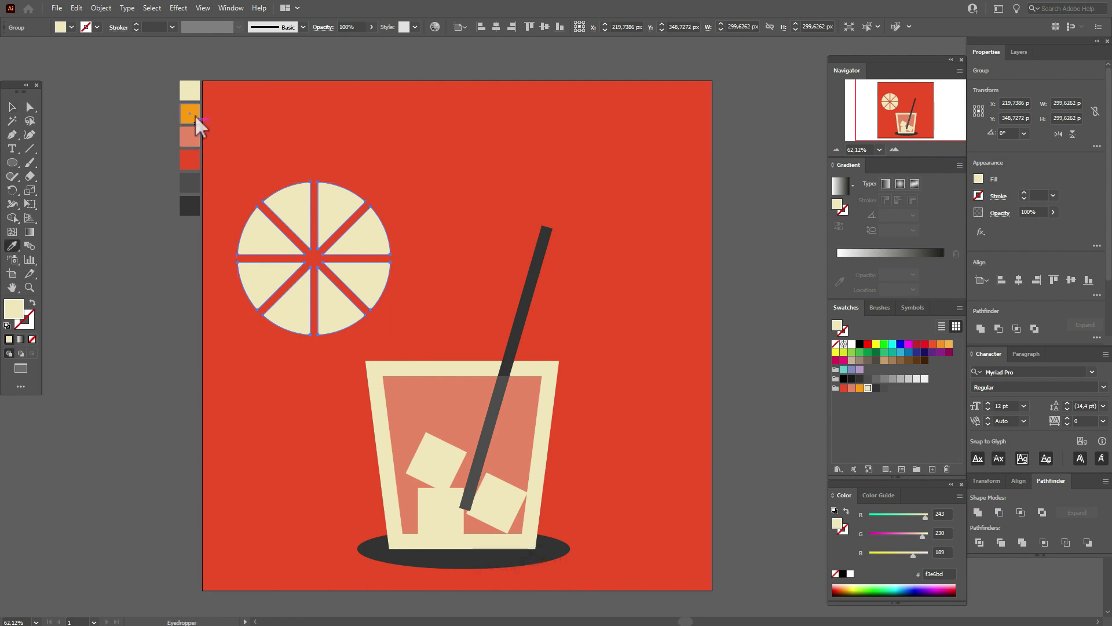
pyautogui.click(193, 114)
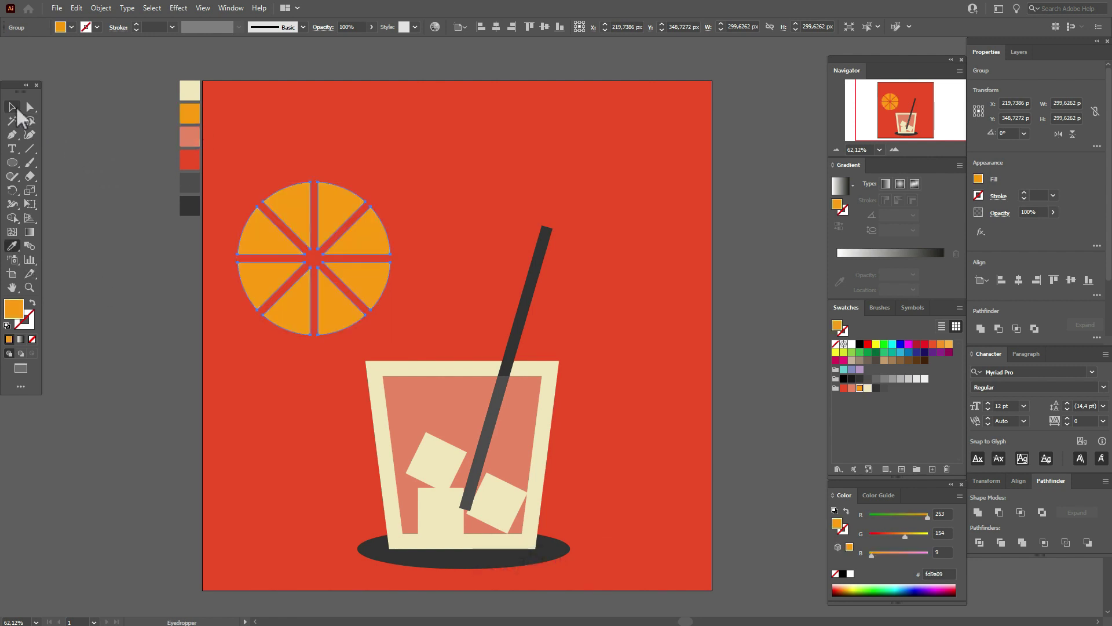
pyautogui.click(44, 213)
pyautogui.click(12, 246)
pyautogui.click(192, 85)
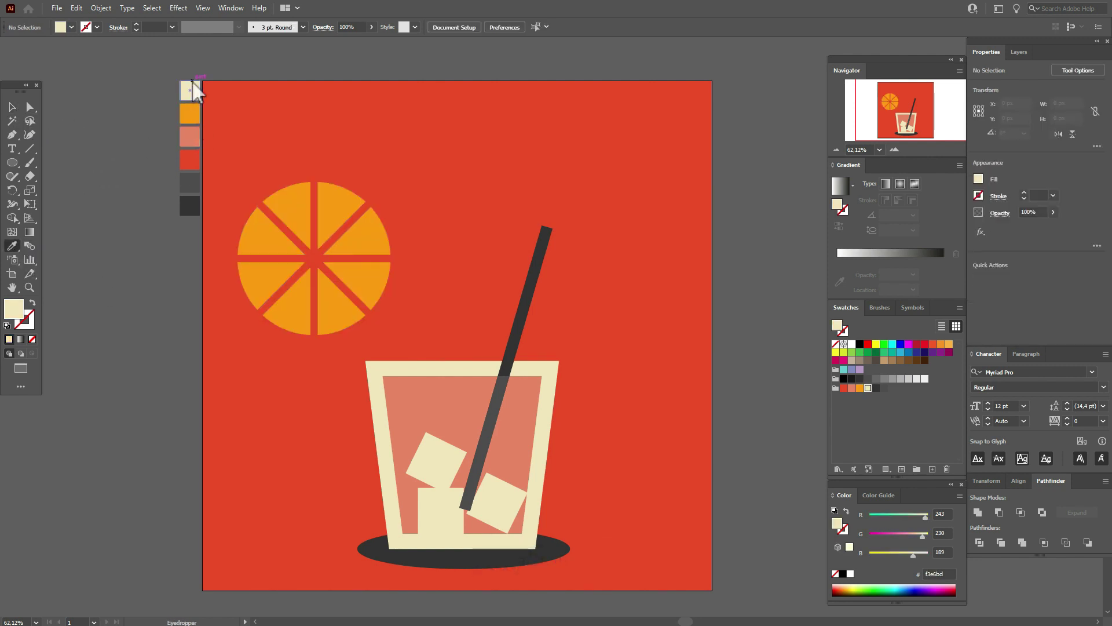
# Step: Draw a 330×330 px cream circle with the Ellipse tool
pyautogui.click(12, 163)
pyautogui.click(120, 219)
pyautogui.write('330')
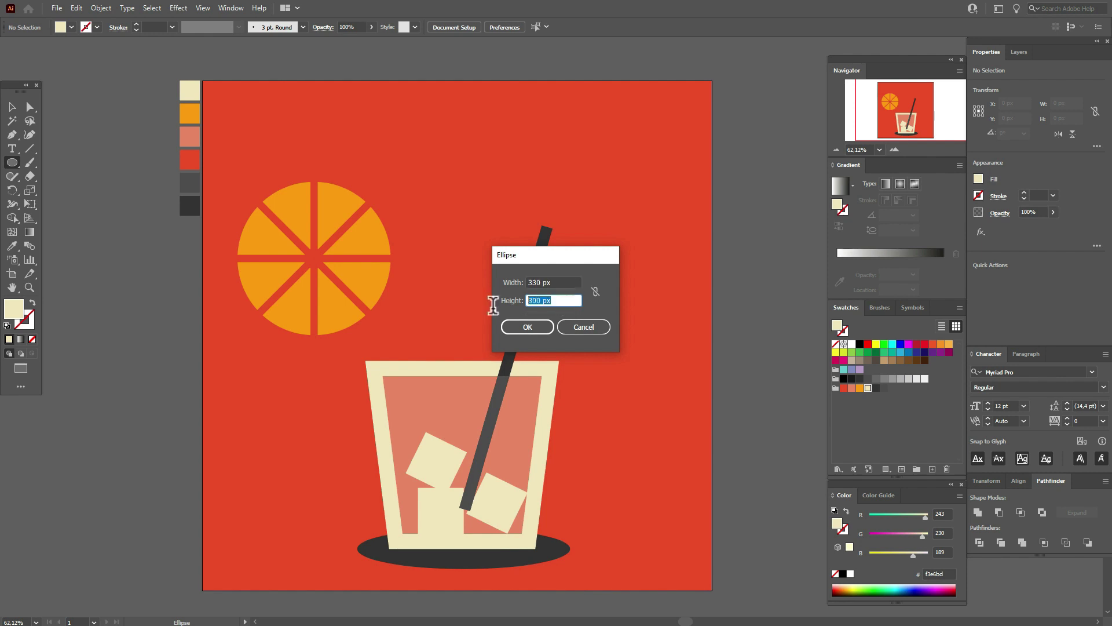
pyautogui.press('Tab')
pyautogui.write('330')
pyautogui.click(527, 327)
# Step: Bring the orange slice to front, move it onto the circle, and centre it horizontally
pyautogui.click(12, 107)
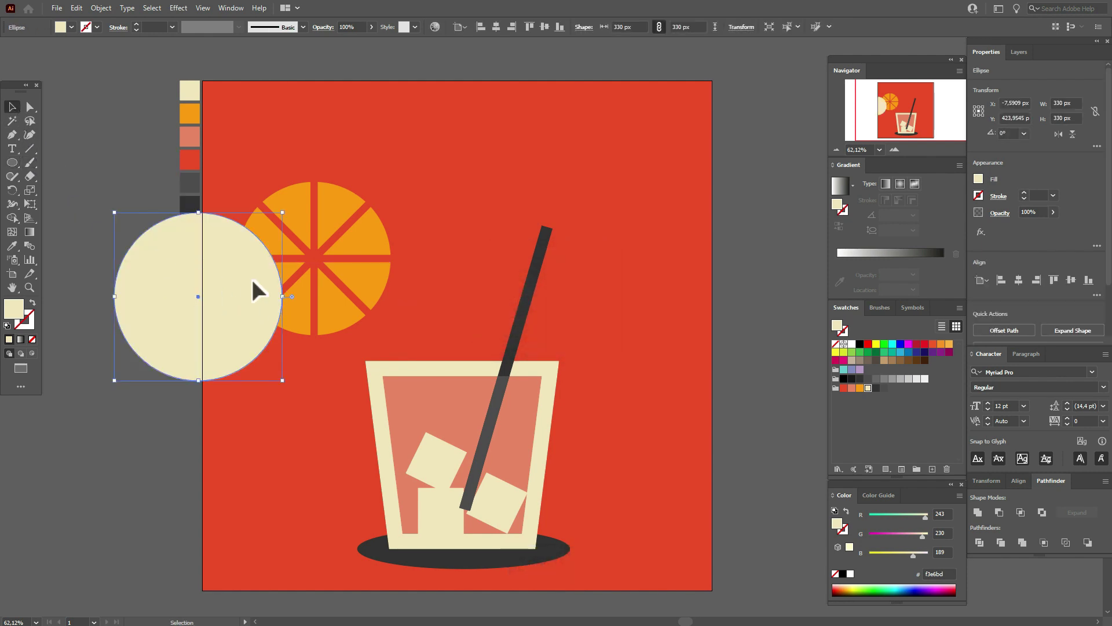
pyautogui.rightClick(284, 246)
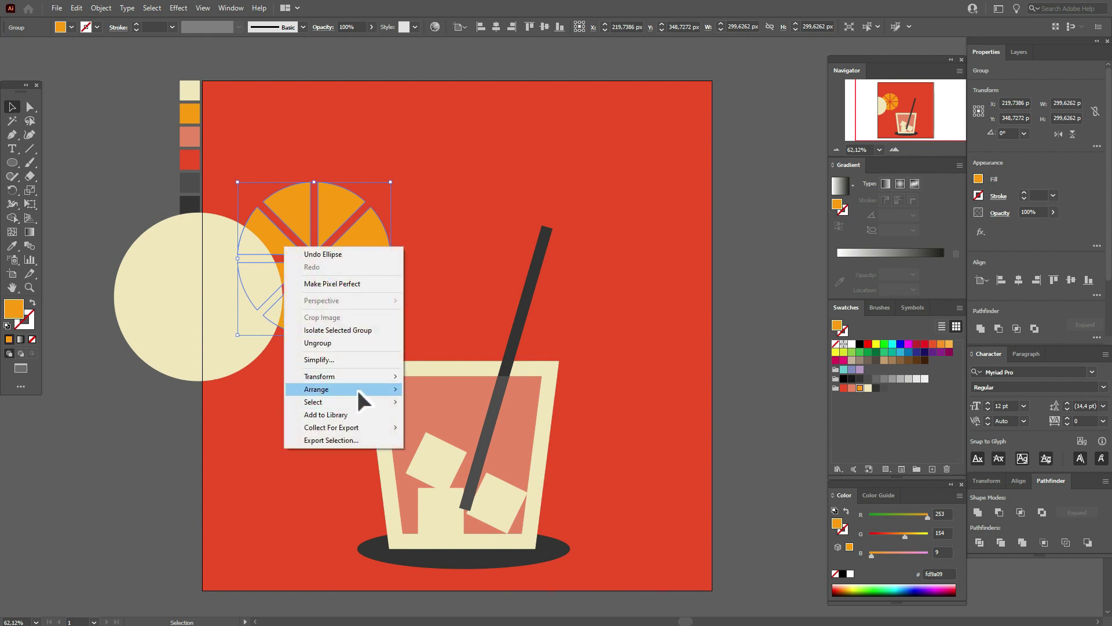
pyautogui.moveTo(356, 389)
pyautogui.click(451, 389)
pyautogui.moveTo(328, 304); pyautogui.dragTo(213, 342)
pyautogui.keyDown('shift'); pyautogui.click(186, 219); pyautogui.keyUp('shift')
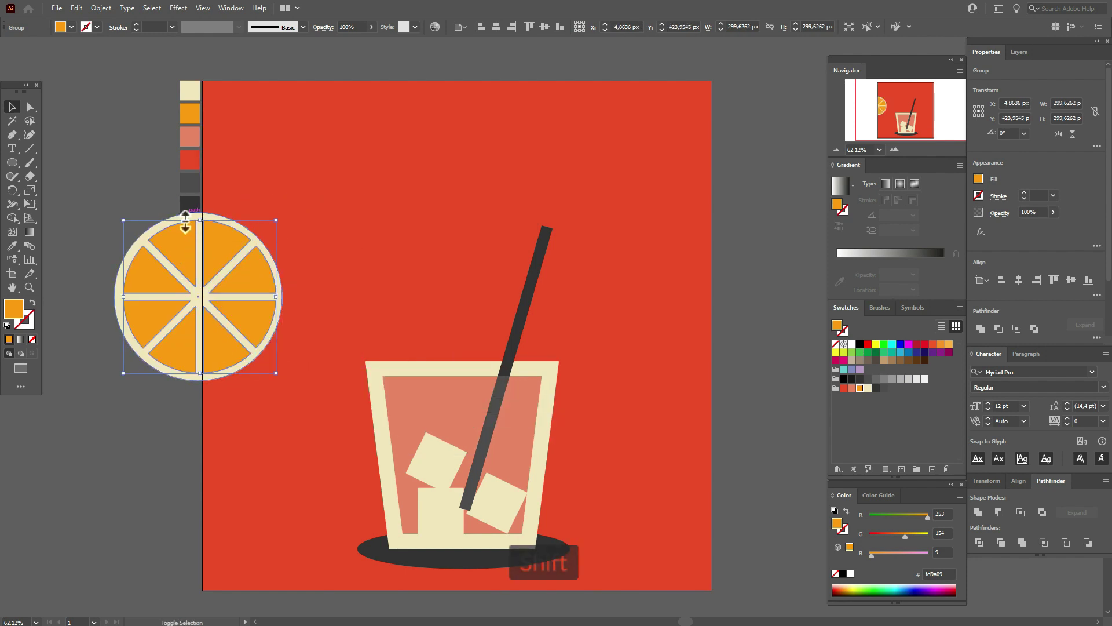
pyautogui.click(1018, 480)
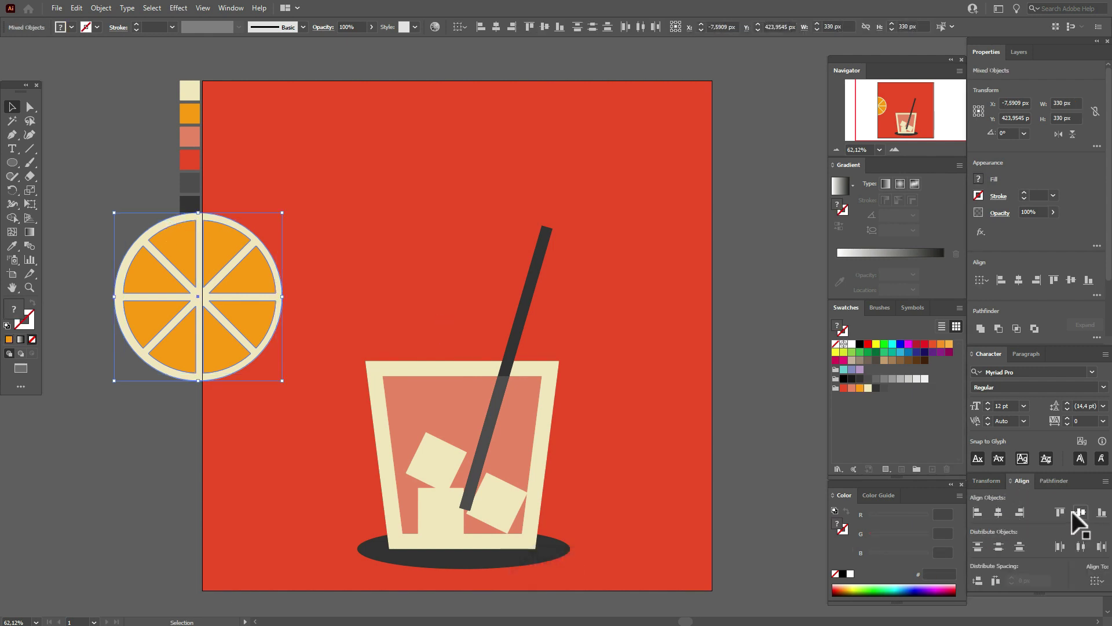
pyautogui.click(998, 513)
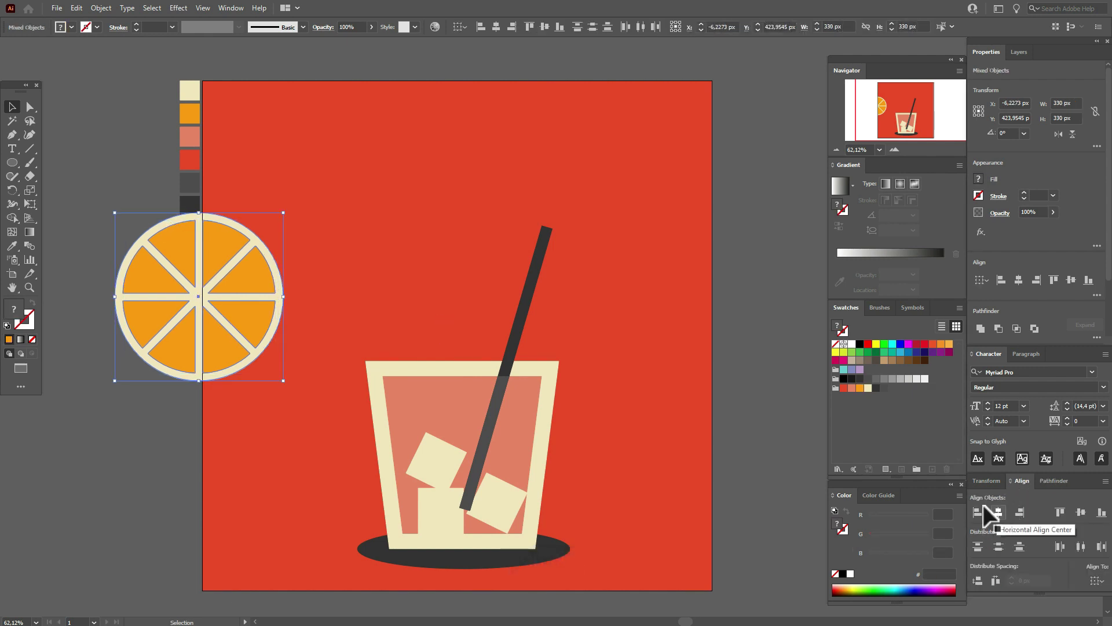
# Step: Scale the cream circle to 105% as a rind, then move the slice onto the glass rim
pyautogui.click(114, 221)
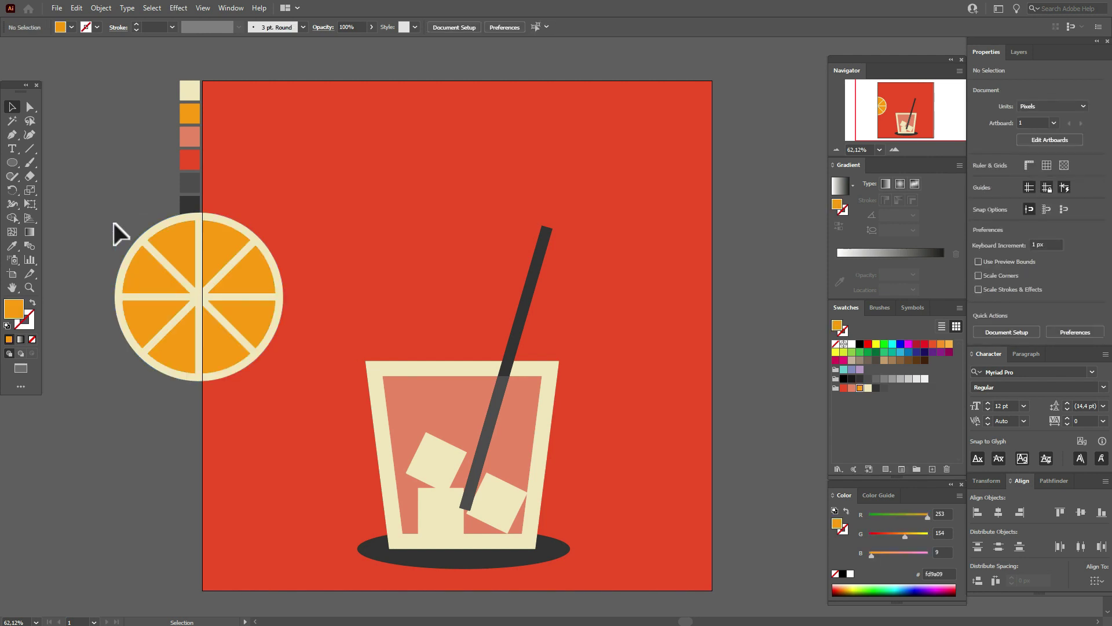
pyautogui.rightClick(166, 218)
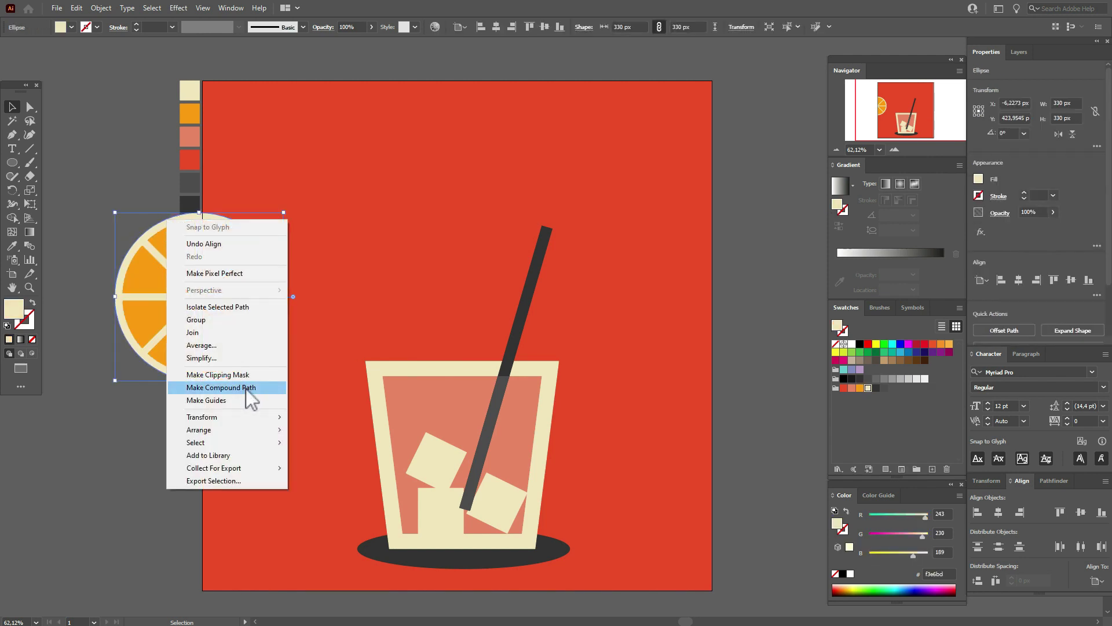
pyautogui.moveTo(255, 418)
pyautogui.click(333, 471)
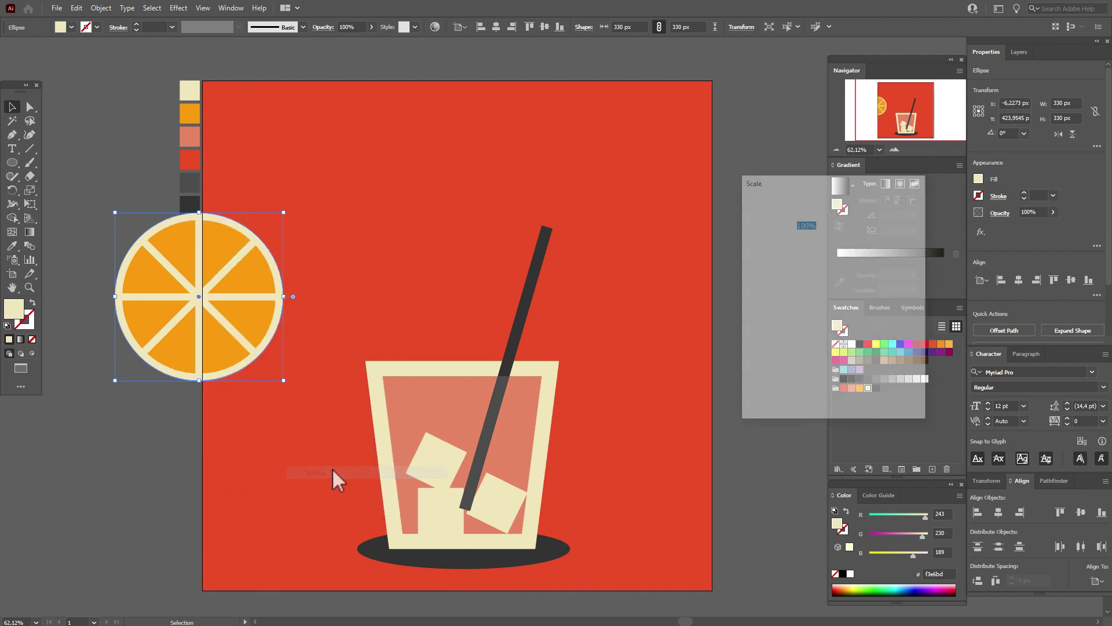
pyautogui.write('1')
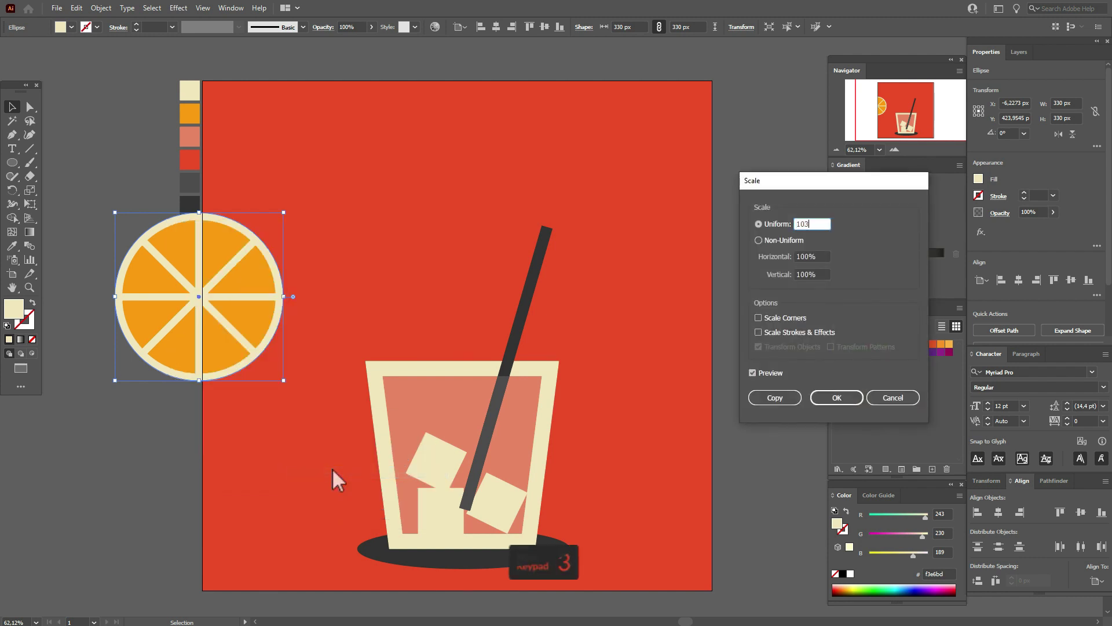
pyautogui.write('03')
pyautogui.click(763, 375)
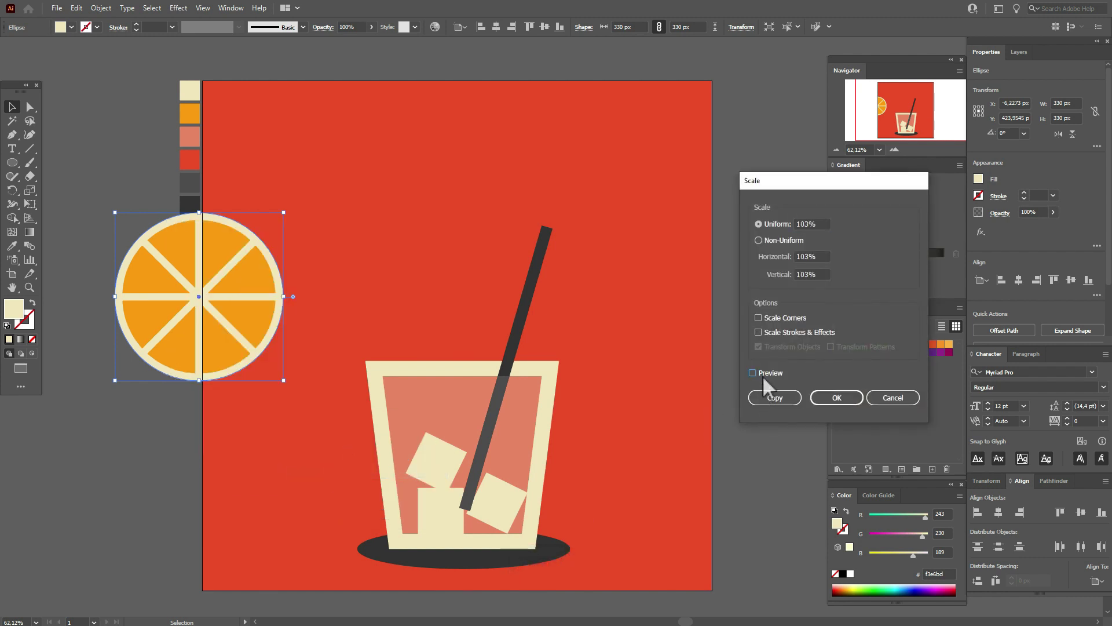
pyautogui.click(763, 375)
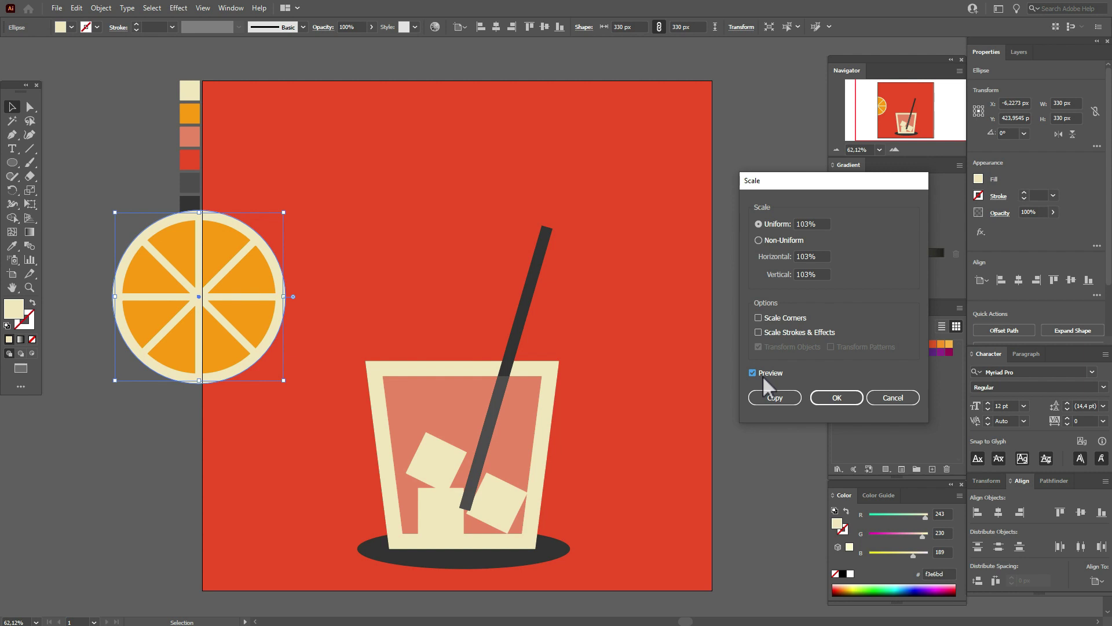
pyautogui.doubleClick(820, 223)
pyautogui.write('105')
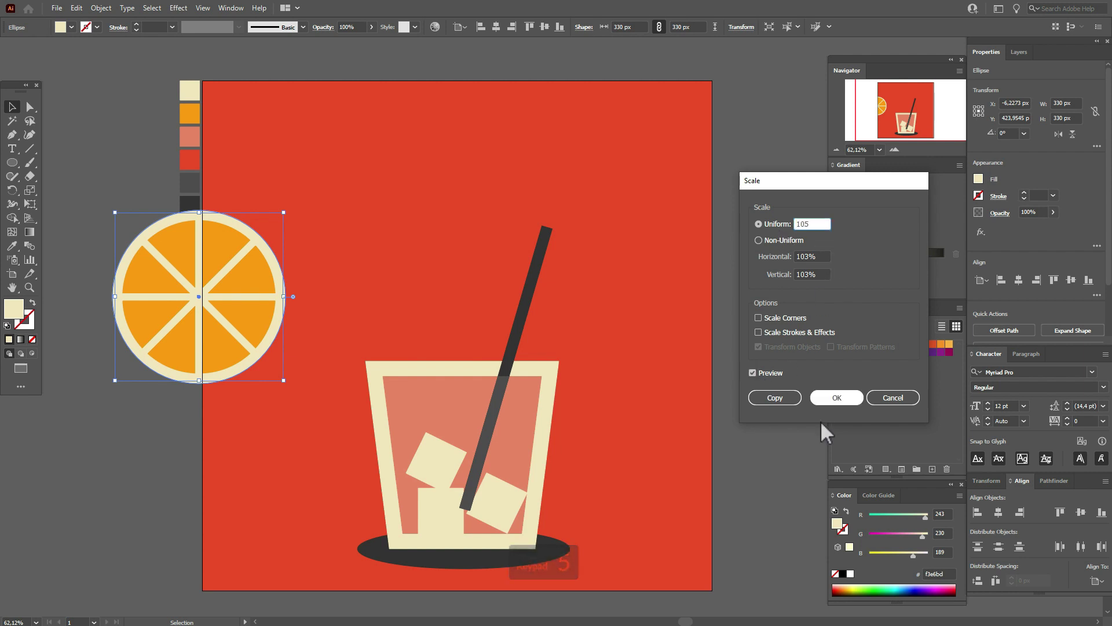
pyautogui.click(847, 398)
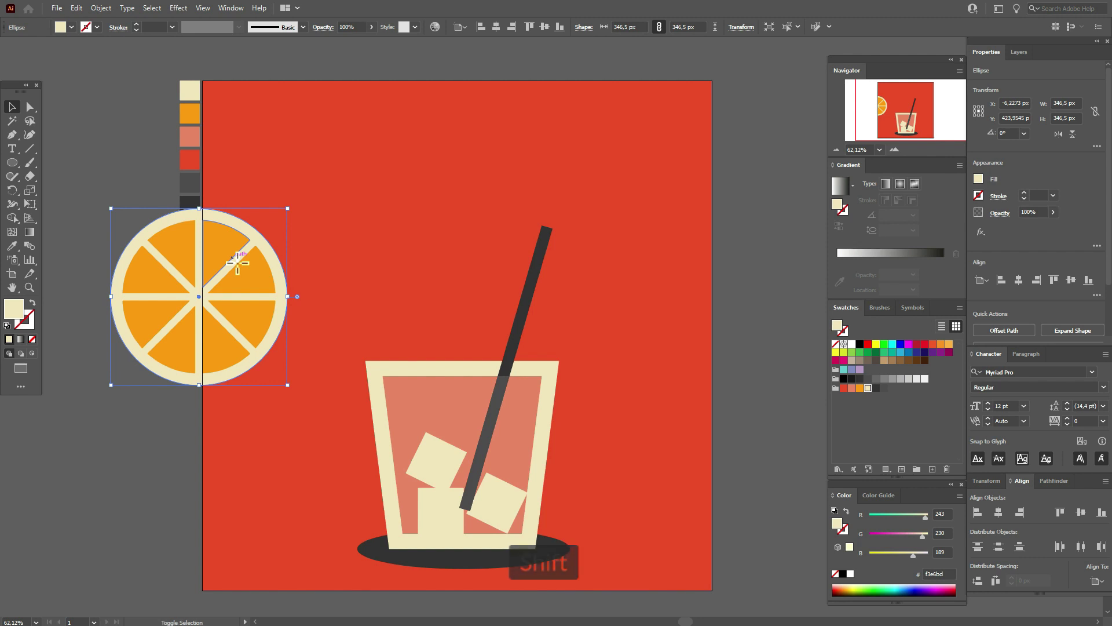
pyautogui.keyDown('shift'); pyautogui.click(237, 262); pyautogui.keyUp('shift')
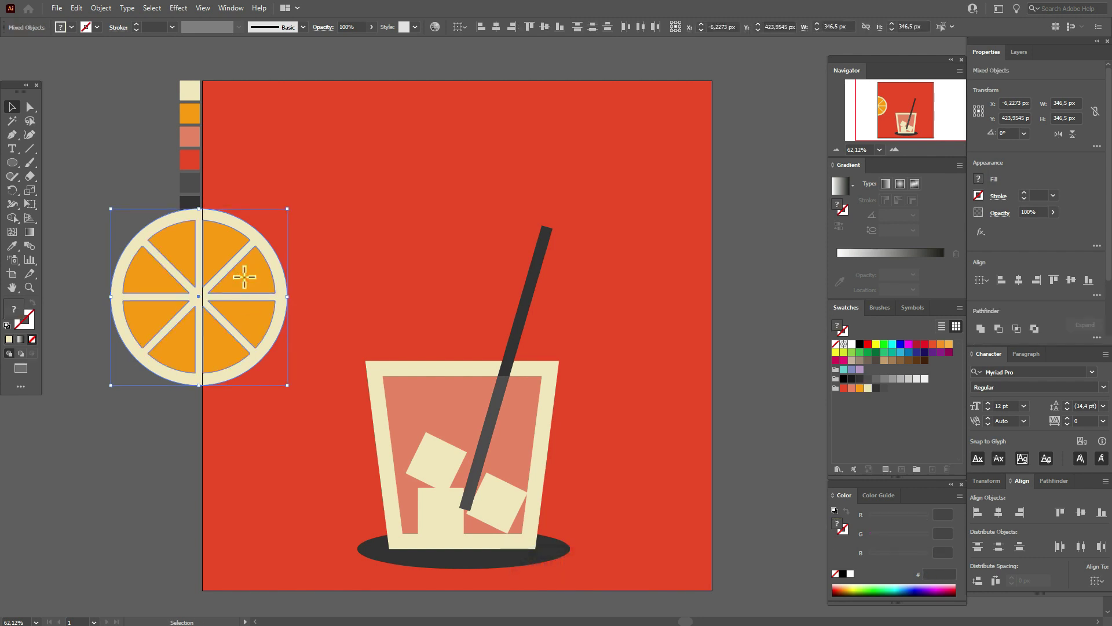
pyautogui.moveTo(245, 277); pyautogui.dragTo(386, 343)
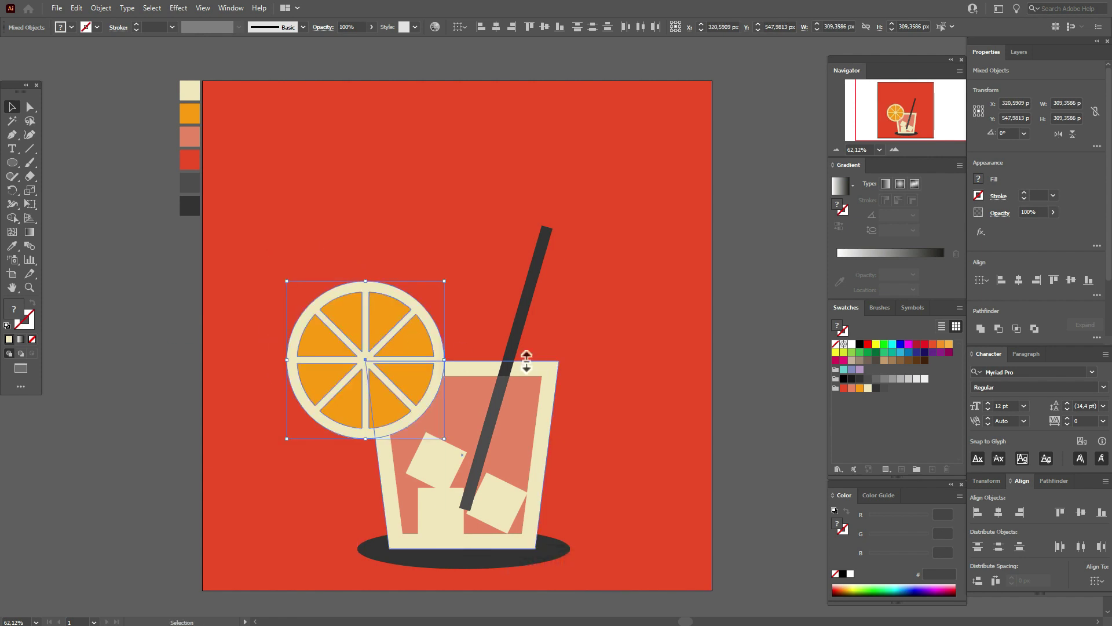
# Step: Stretch the dark shadow ellipse slightly taller and nudge it up
pyautogui.click(757, 362)
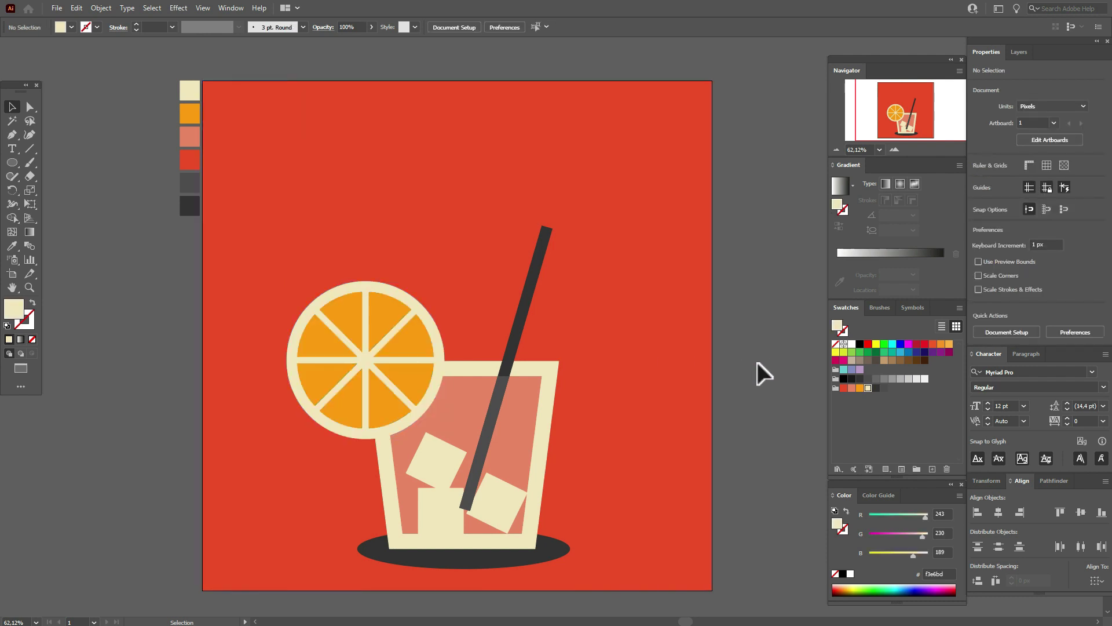
pyautogui.click(465, 560)
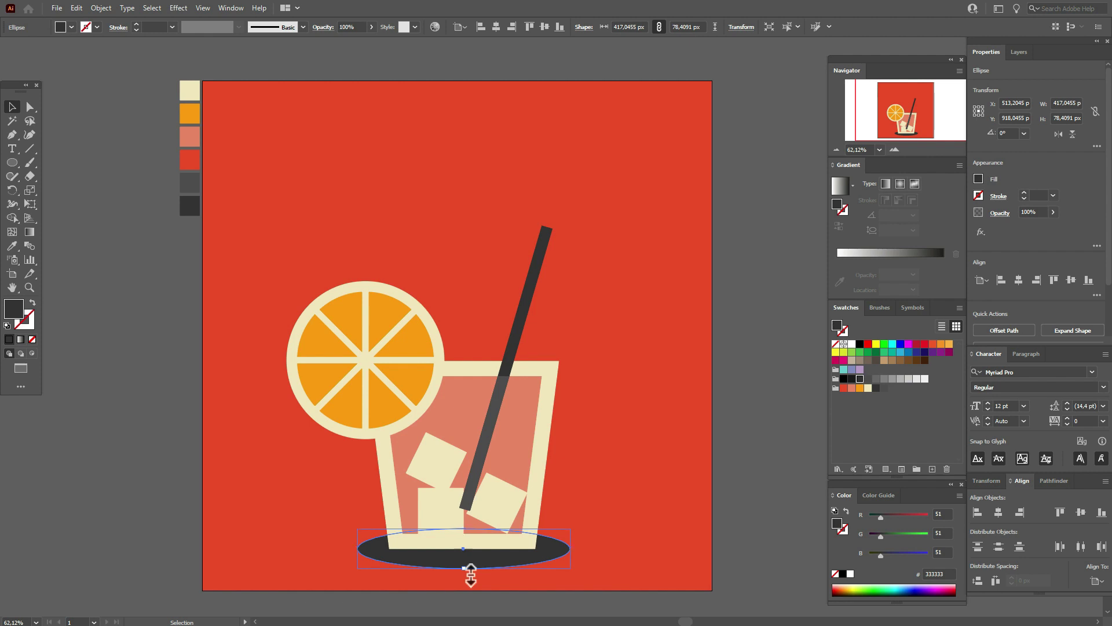
pyautogui.moveTo(471, 568)
pyautogui.mouseDown()
pyautogui.moveTo(467, 581)
pyautogui.moveTo(470, 572)
pyautogui.mouseUp()
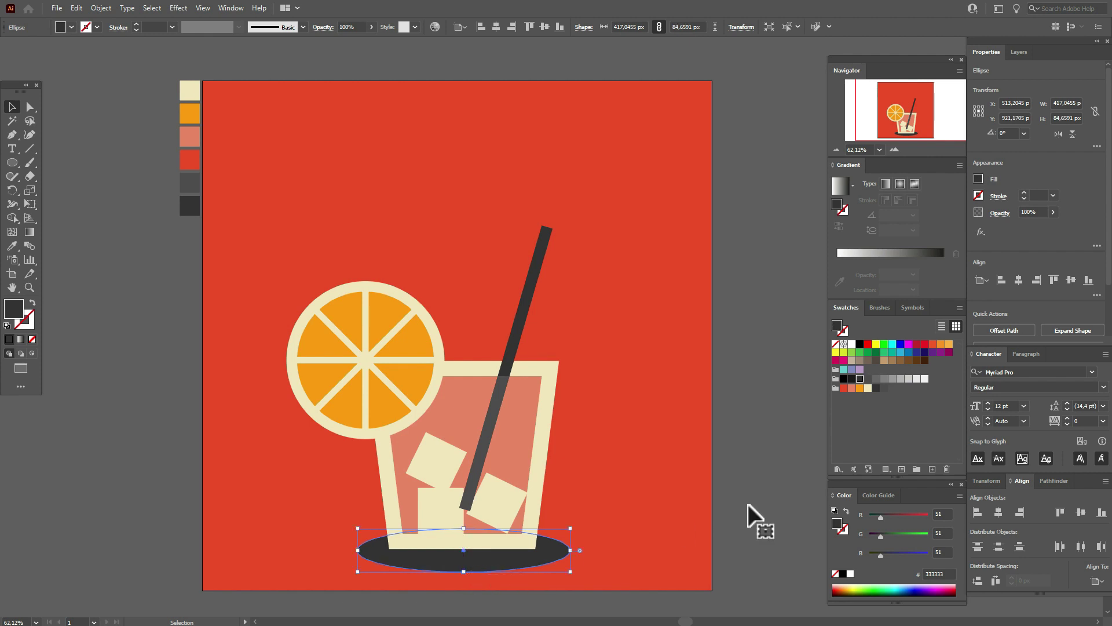
pyautogui.press('shift')
pyautogui.press('Up')
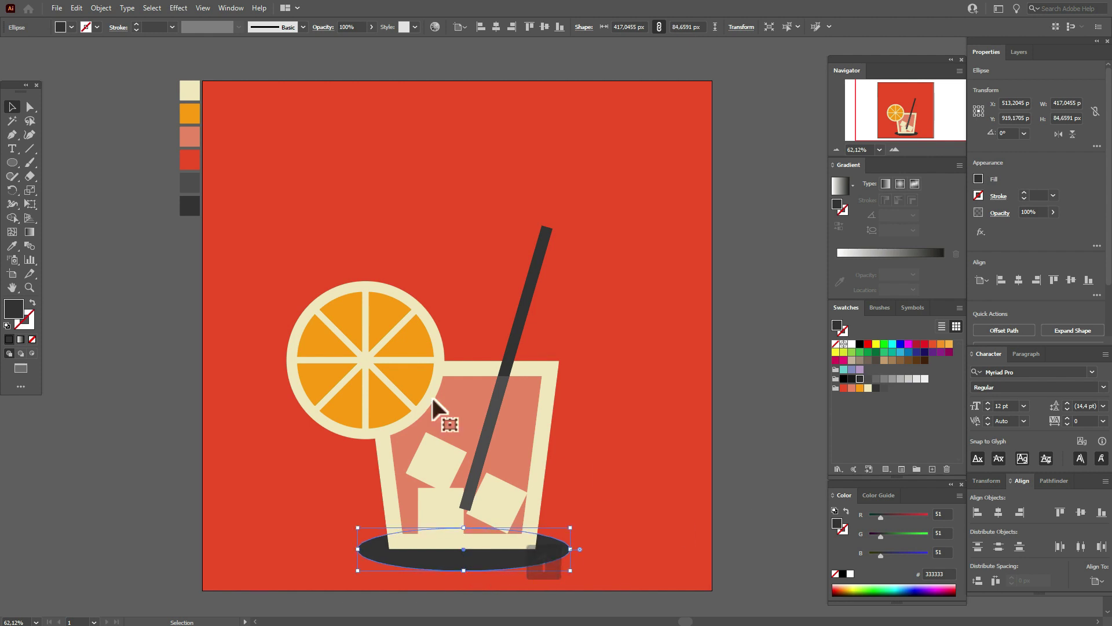
# Step: Move the whole cocktail glass illustration higher on the red artboard
pyautogui.hotkey('ctrl', 'a')
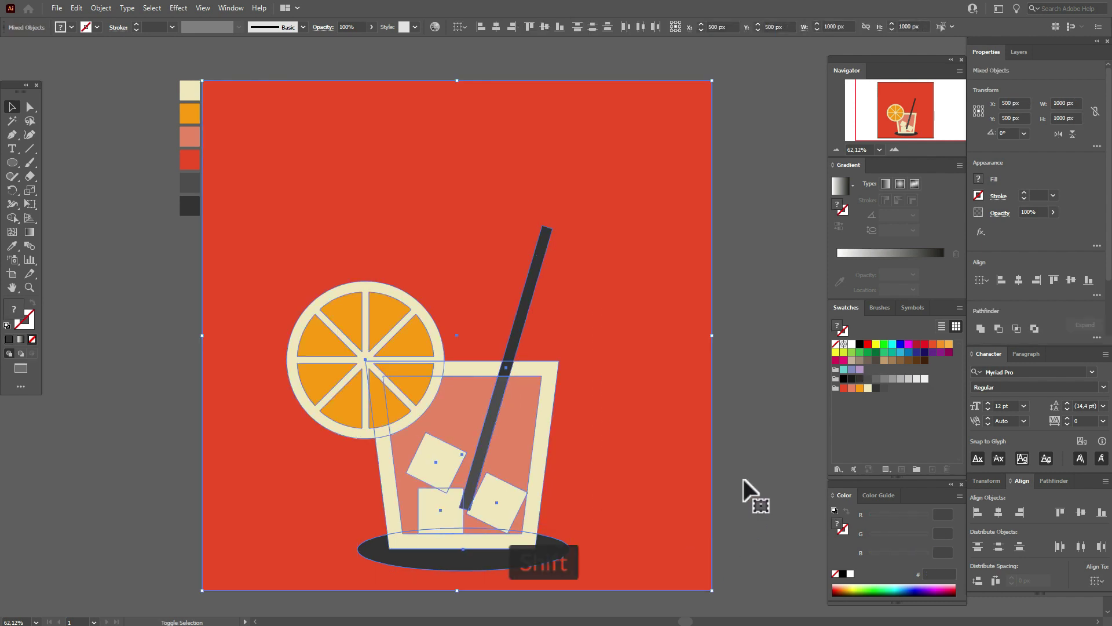
pyautogui.keyDown('shift'); pyautogui.click(638, 464); pyautogui.keyUp('shift')
pyautogui.moveTo(481, 455); pyautogui.dragTo(475, 417)
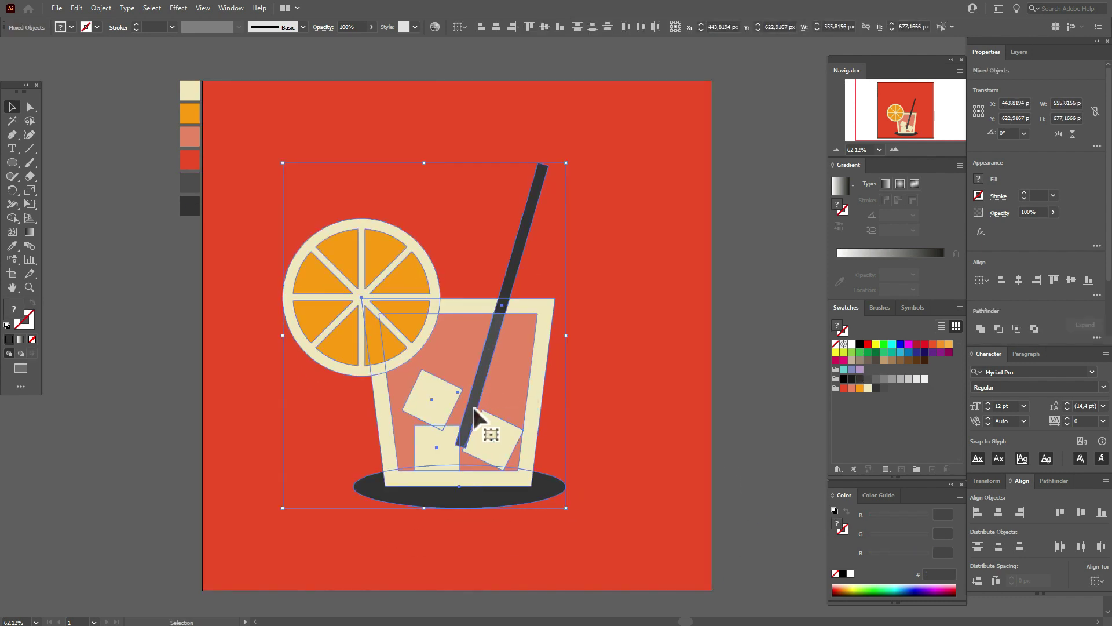
pyautogui.click(745, 403)
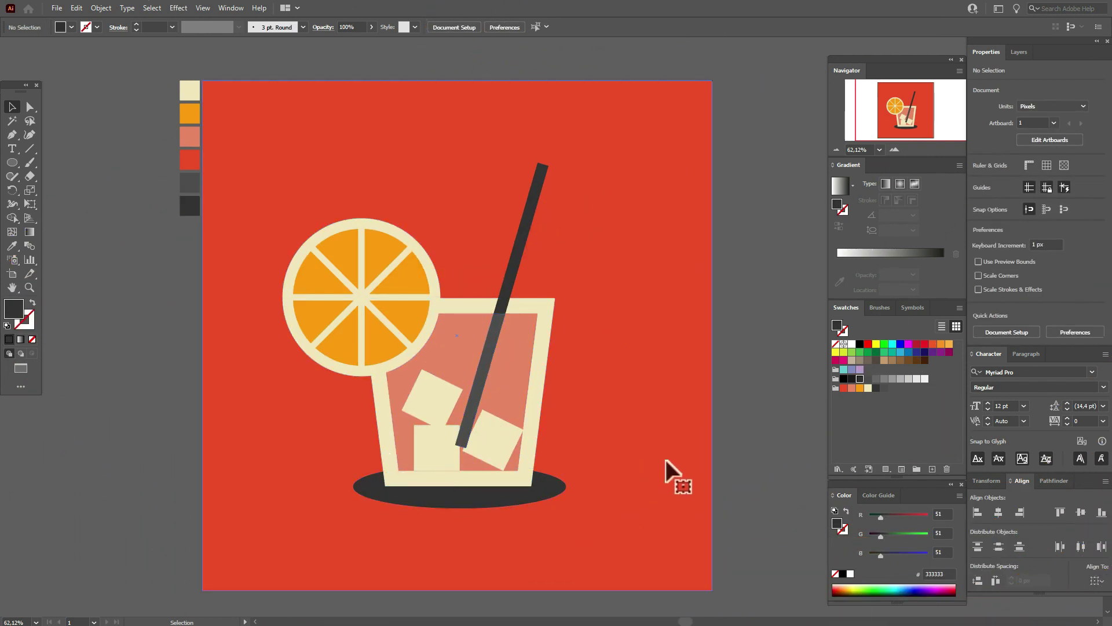
# Step: Open the Artistic_ChalkCharcoalPencil brush library from the Brushes panel menu and move it aside
pyautogui.click(886, 307)
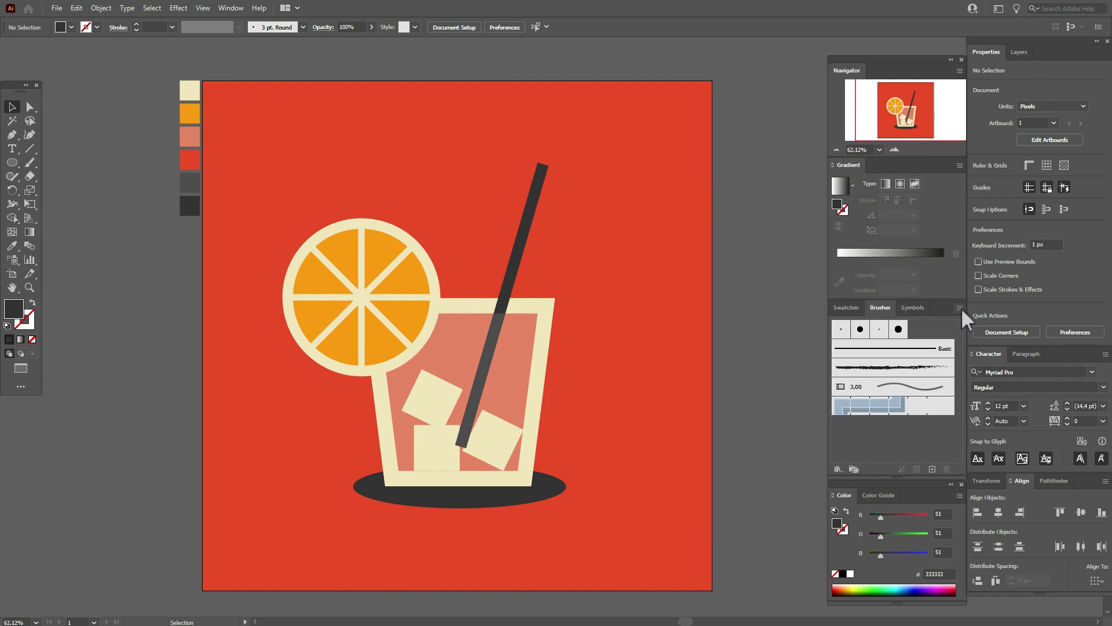
pyautogui.click(960, 308)
pyautogui.moveTo(1060, 519)
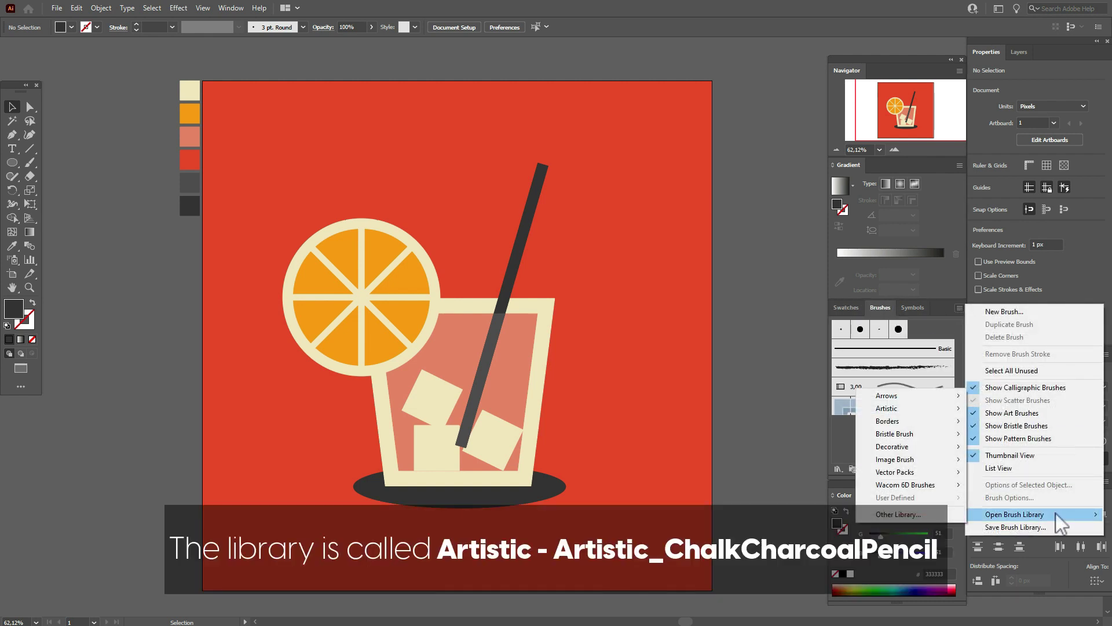
pyautogui.moveTo(947, 408)
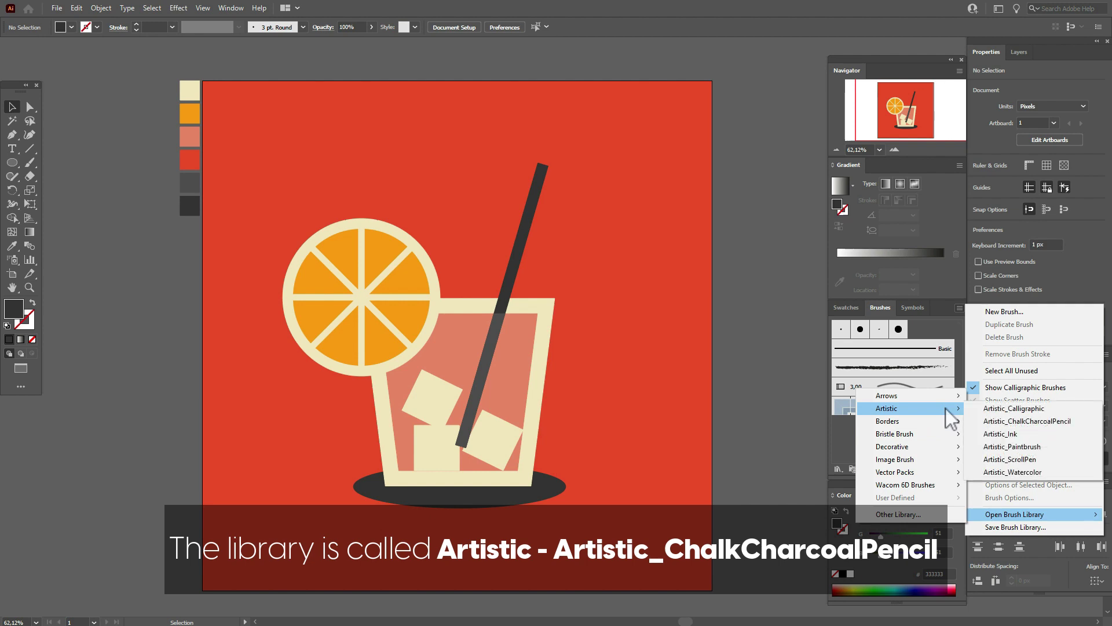
pyautogui.click(1007, 420)
pyautogui.moveTo(673, 256); pyautogui.dragTo(714, 248)
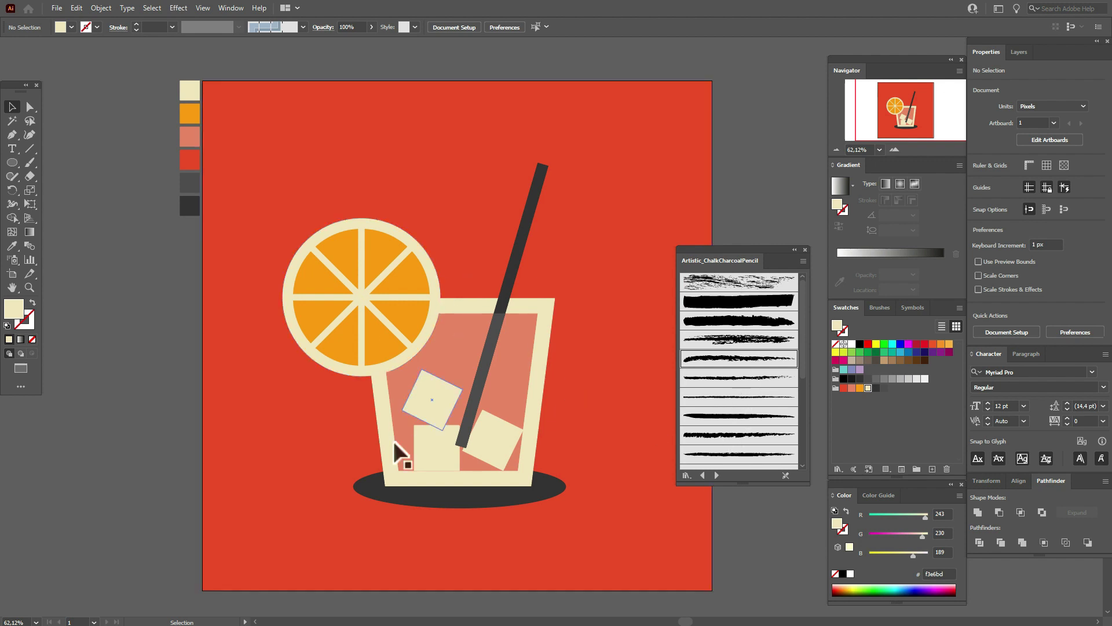
# Step: Give the glass a cream Charcoal brush stroke at 0,5 pt
pyautogui.click(548, 312)
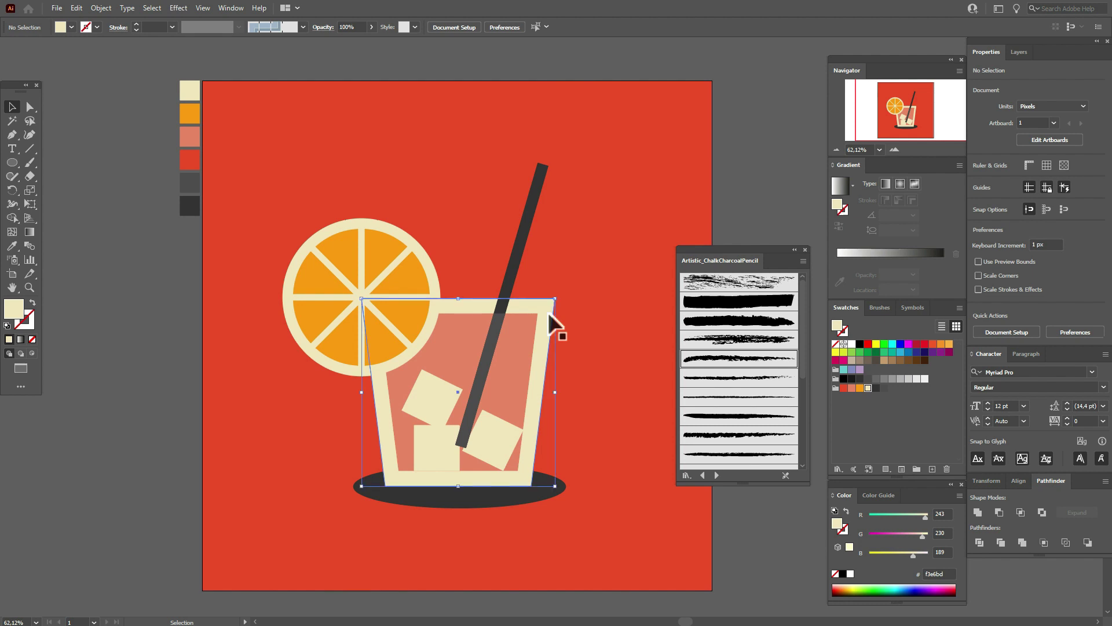
pyautogui.click(28, 326)
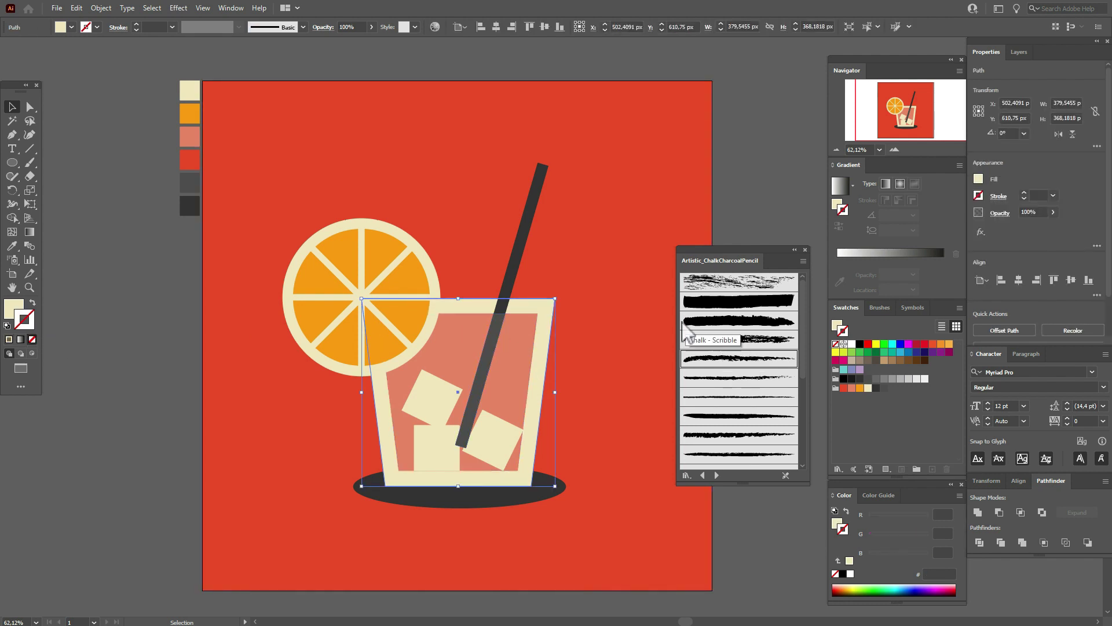
pyautogui.click(868, 387)
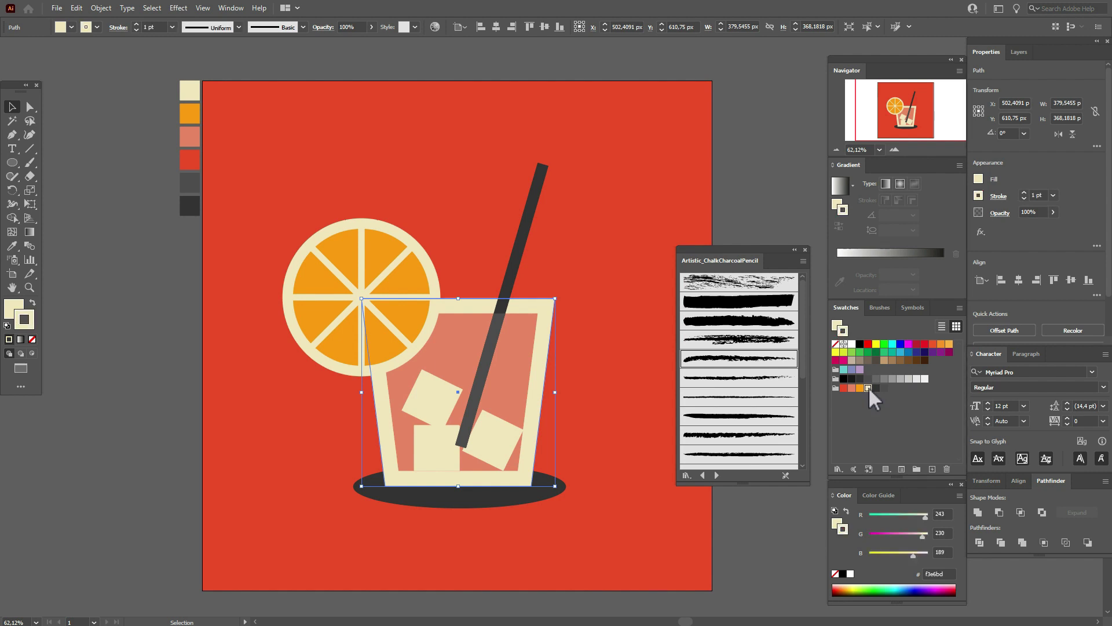
pyautogui.click(757, 360)
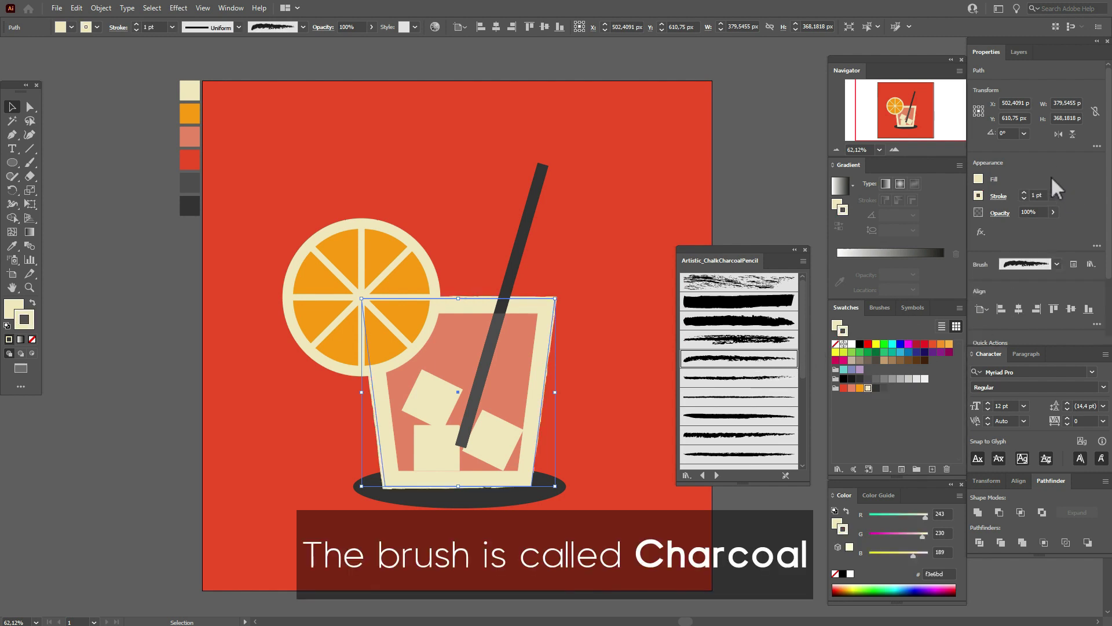
pyautogui.write('0,5')
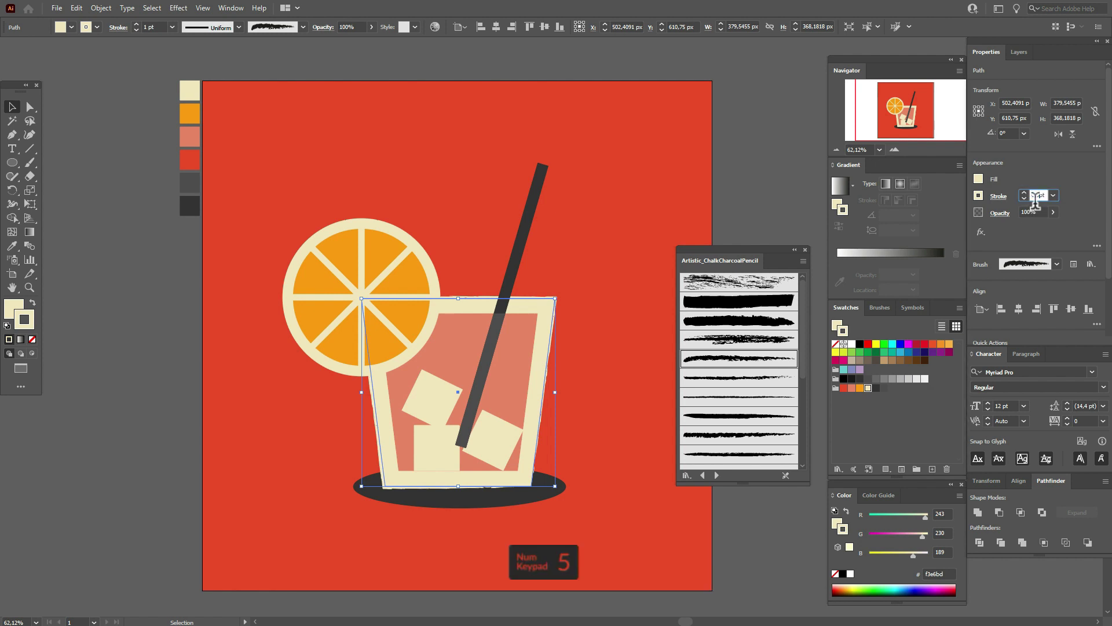
pyautogui.press('Return')
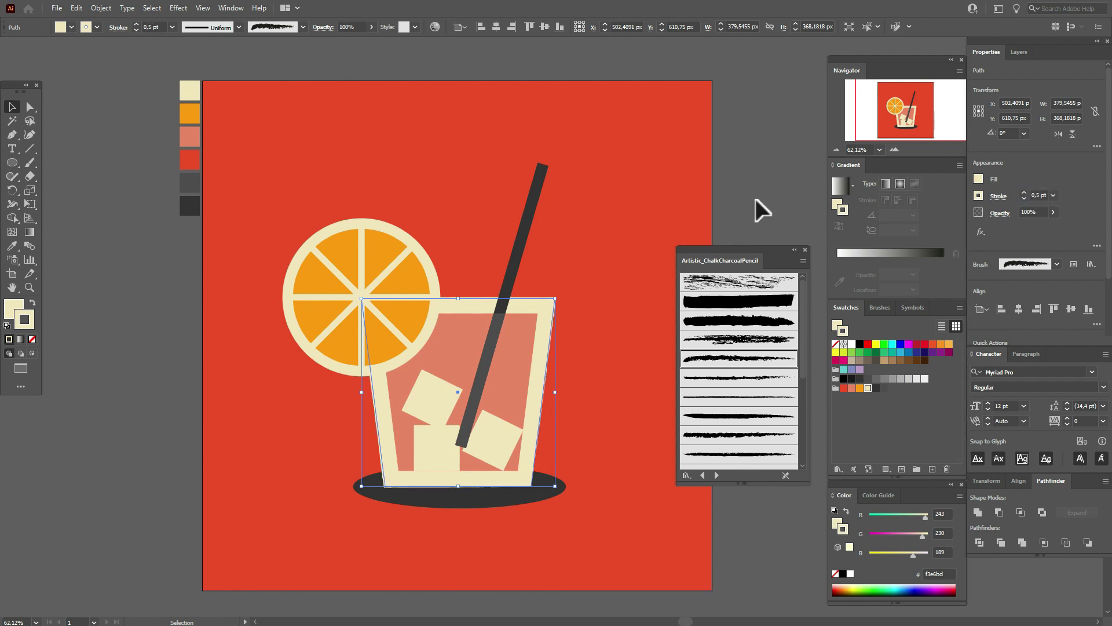
pyautogui.click(756, 199)
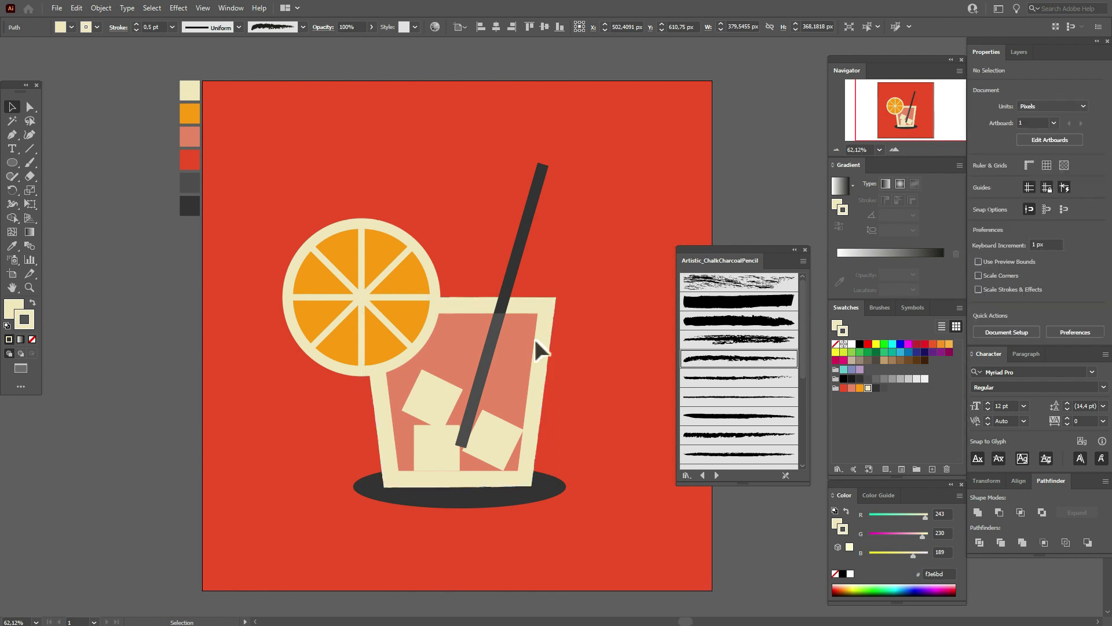
# Step: Expand the glass's appearance and unite it into one shape with Pathfinder
pyautogui.click(544, 297)
pyautogui.click(101, 8)
pyautogui.click(142, 155)
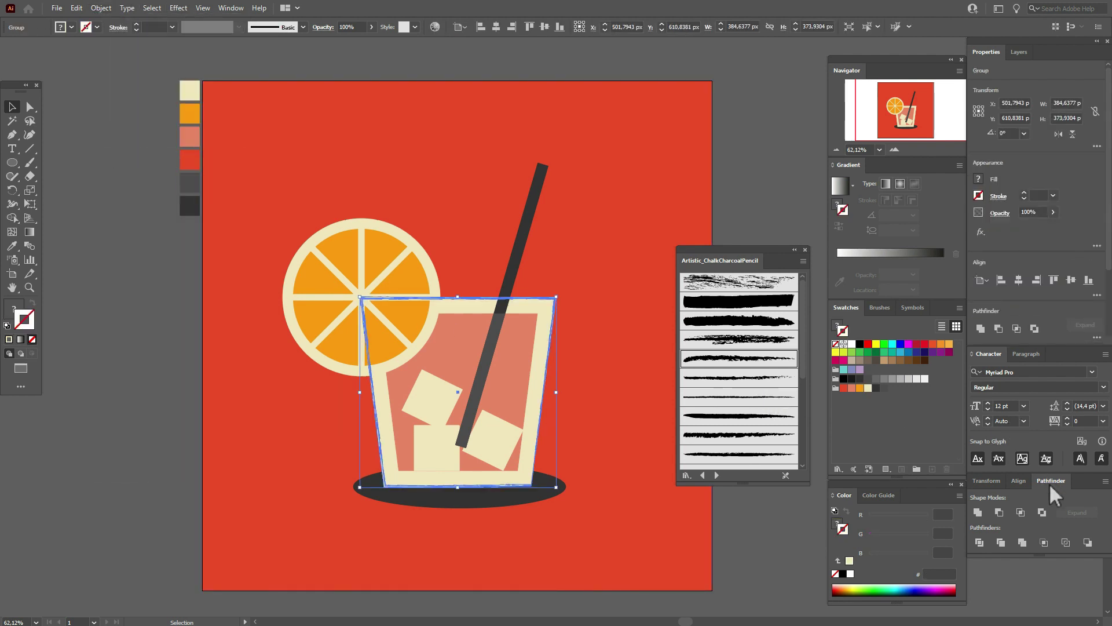
pyautogui.click(974, 509)
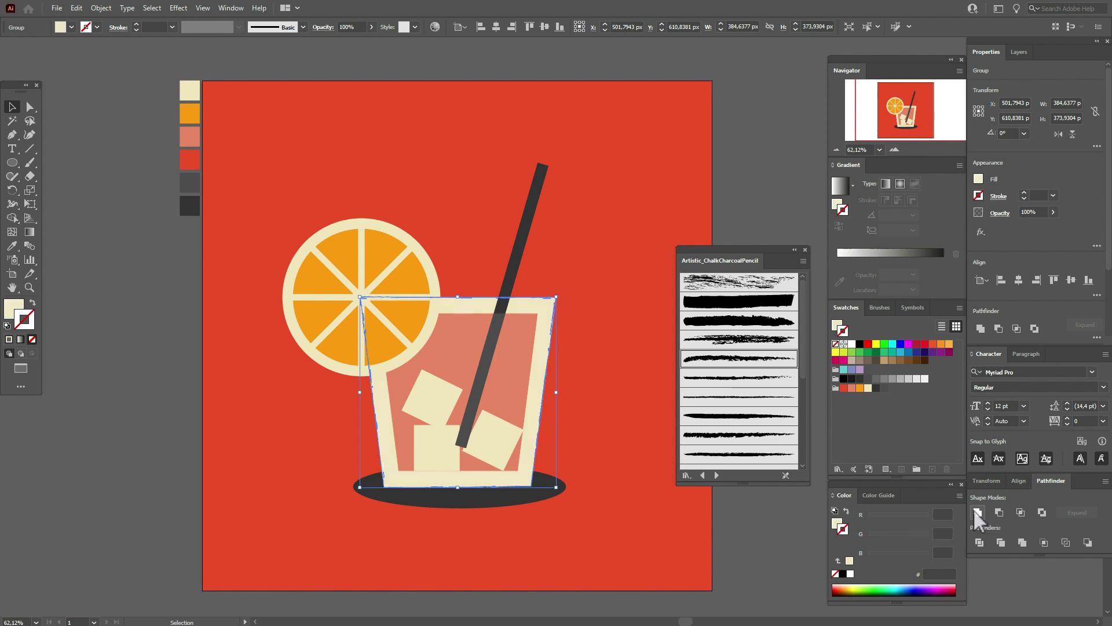
pyautogui.click(767, 202)
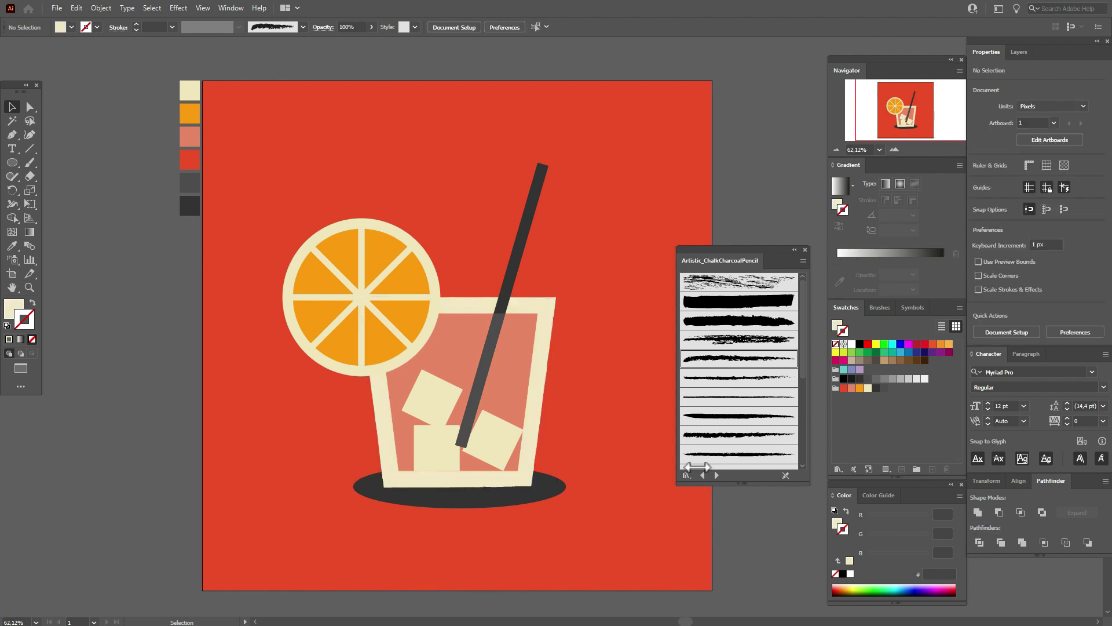
# Step: Give the inner drink shape a salmon chalk-brush stroke at 0,5 pt
pyautogui.click(518, 378)
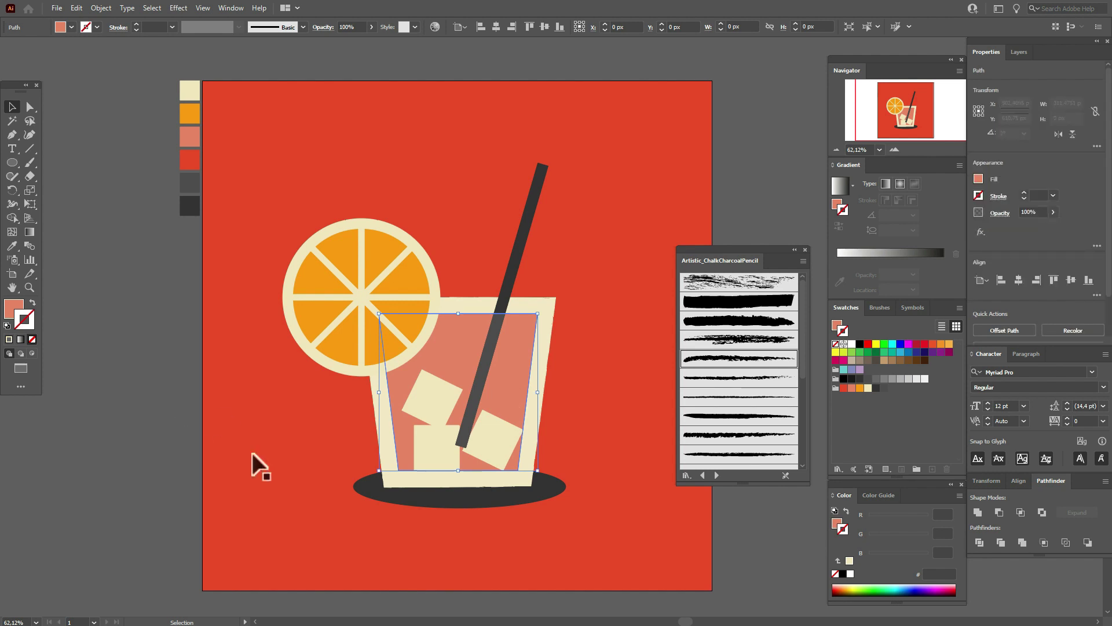
pyautogui.click(850, 388)
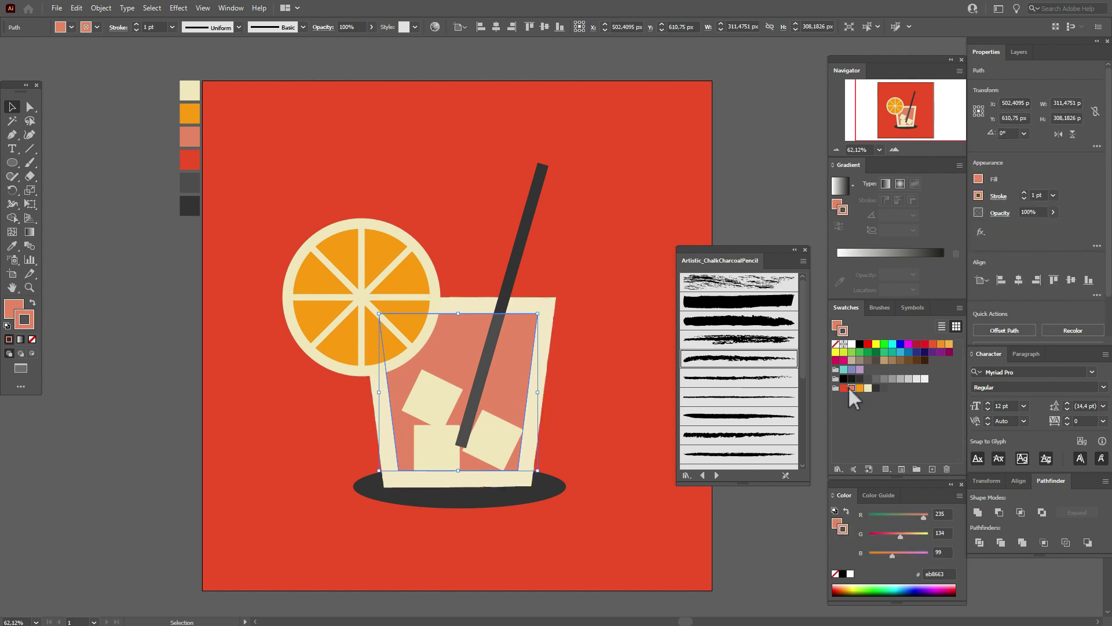
pyautogui.click(755, 361)
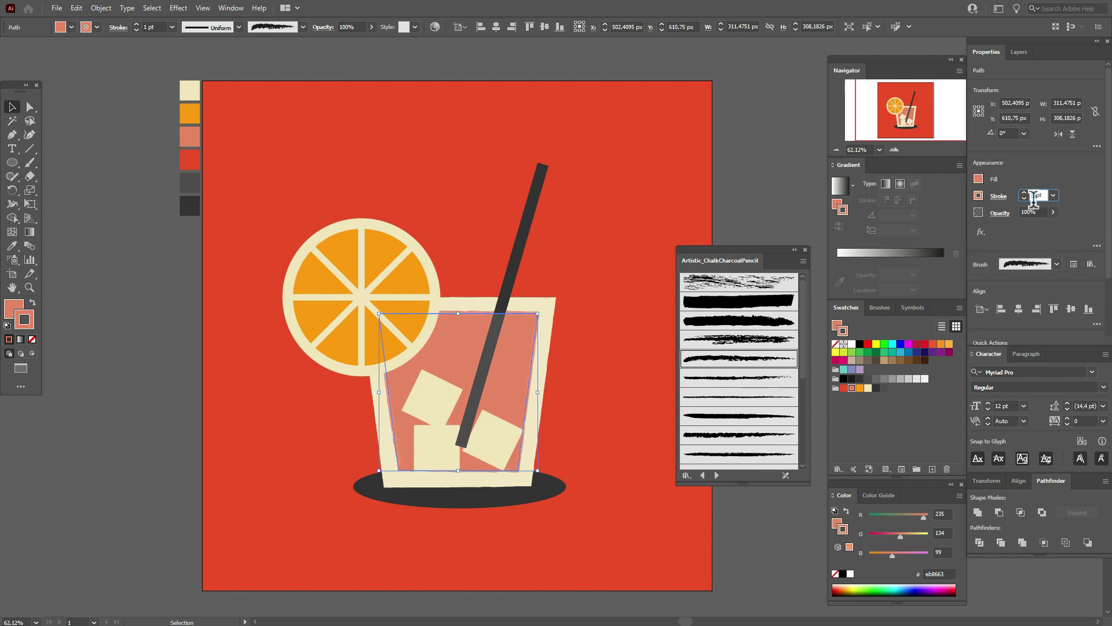
pyautogui.press('KP_0')
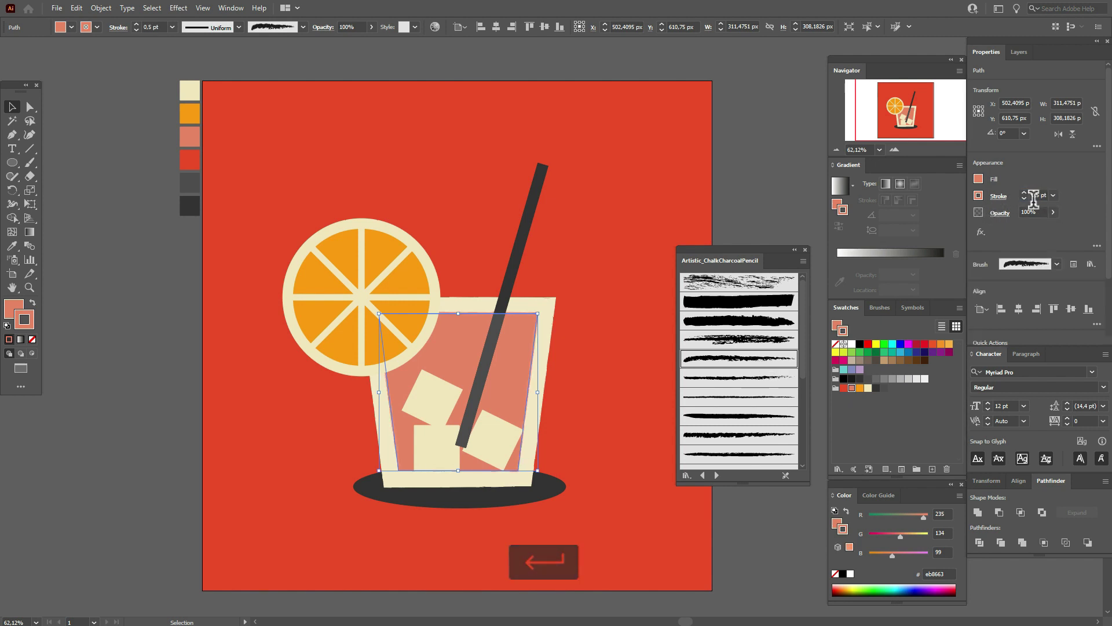
# Step: Expand the drink stroke, unite it, and refill it with salmon eb8663
pyautogui.click(102, 9)
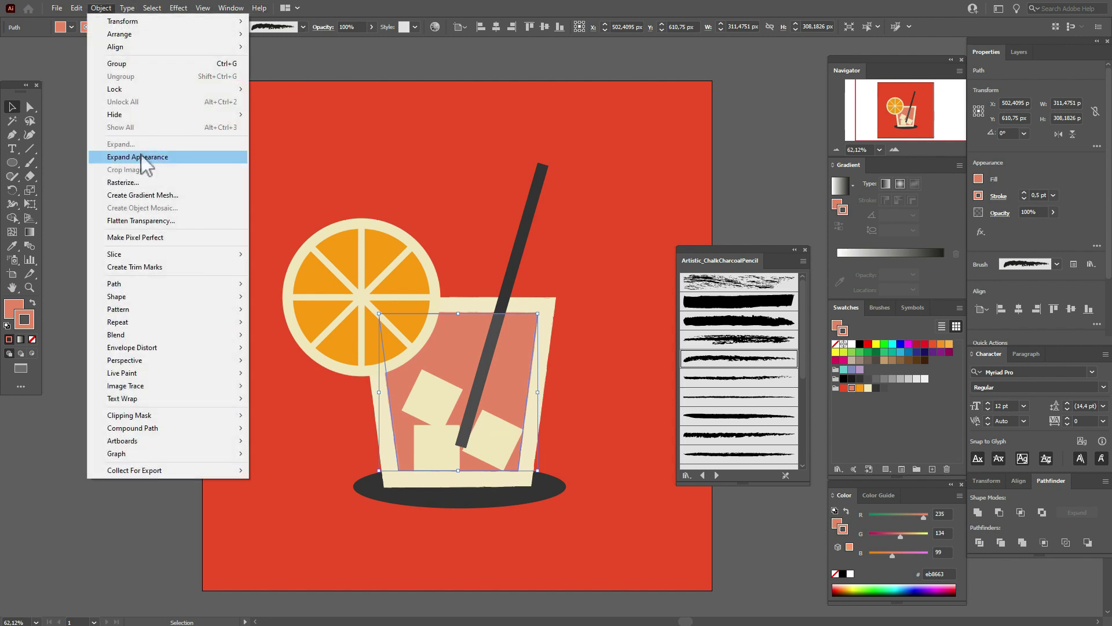
pyautogui.click(145, 154)
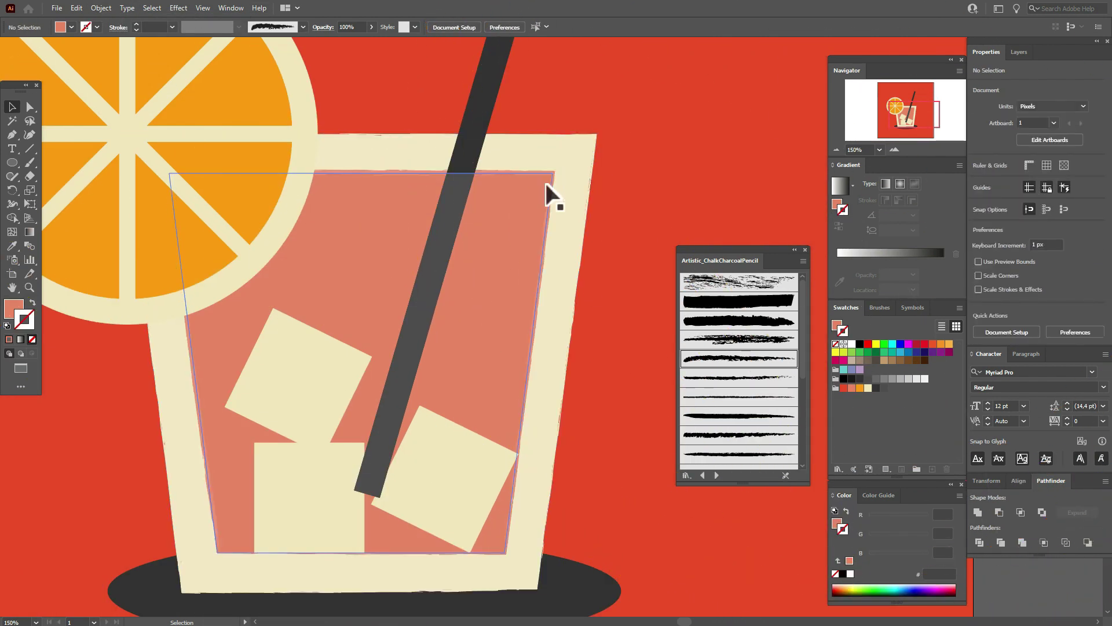
pyautogui.click(547, 185)
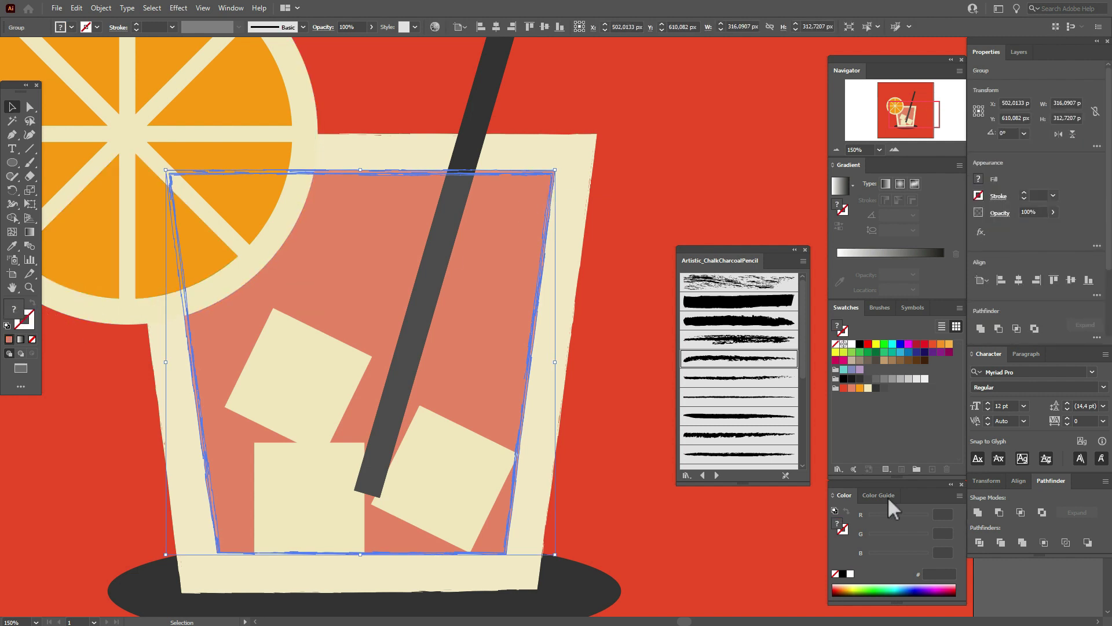
pyautogui.click(978, 513)
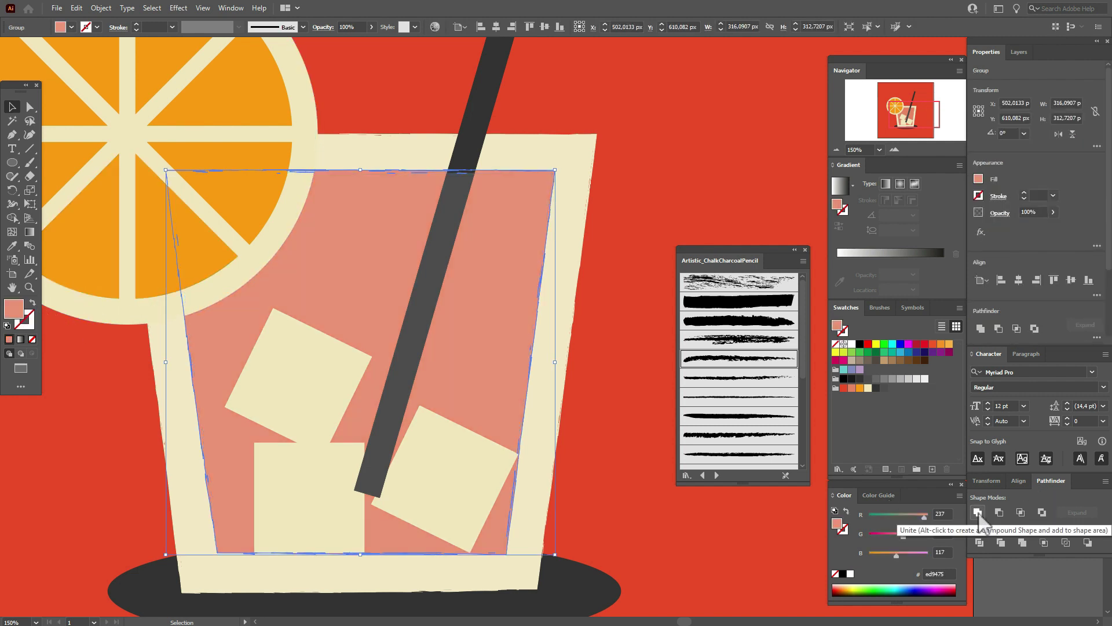
pyautogui.click(850, 386)
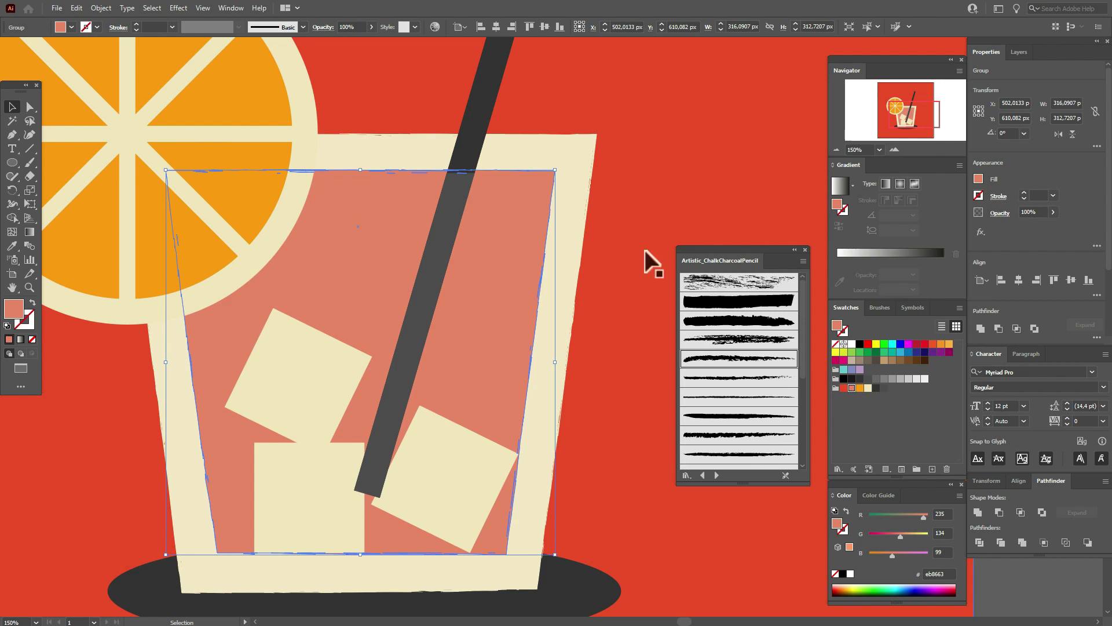
pyautogui.click(631, 236)
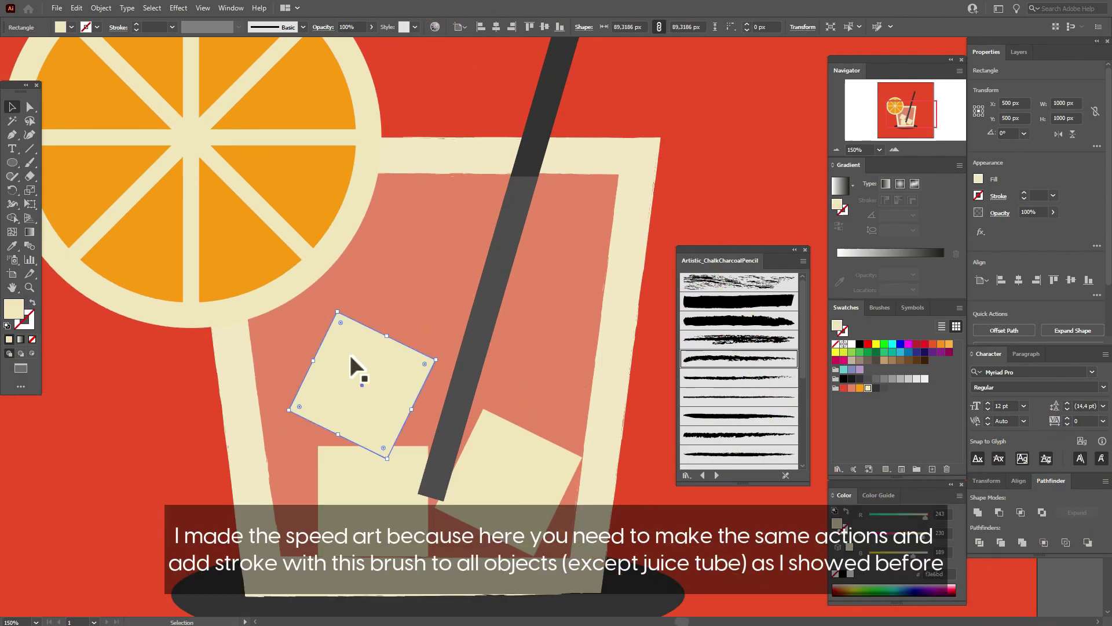
pyautogui.click(739, 359)
# Step: Apply the chalk brush to the three ice cubes and expand their appearance
pyautogui.click(101, 8)
pyautogui.click(133, 174)
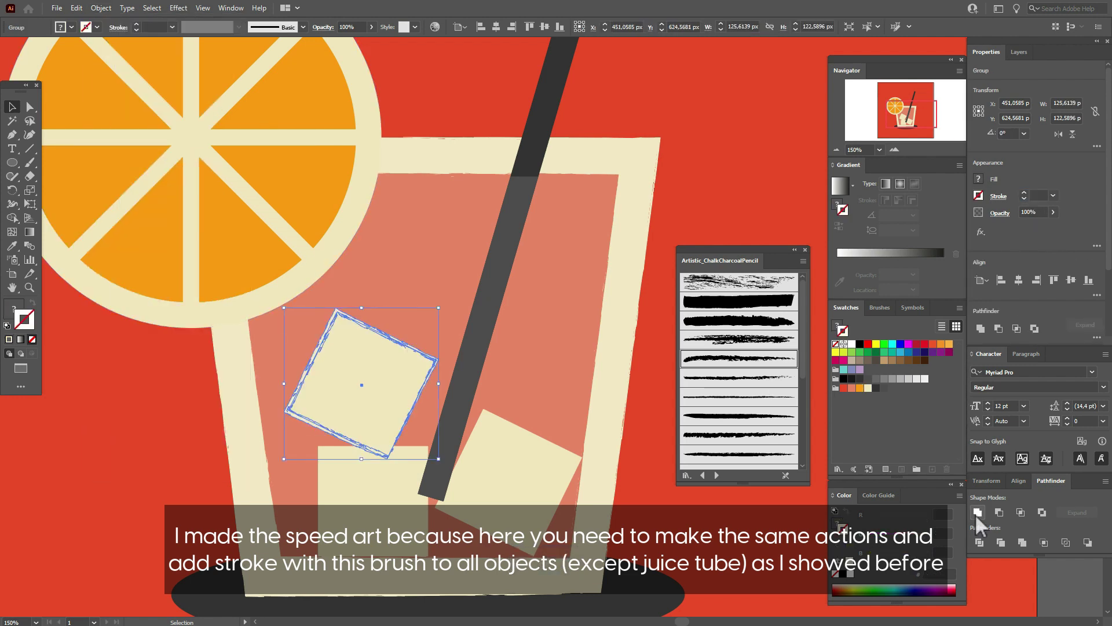
pyautogui.click(509, 479)
pyautogui.click(739, 358)
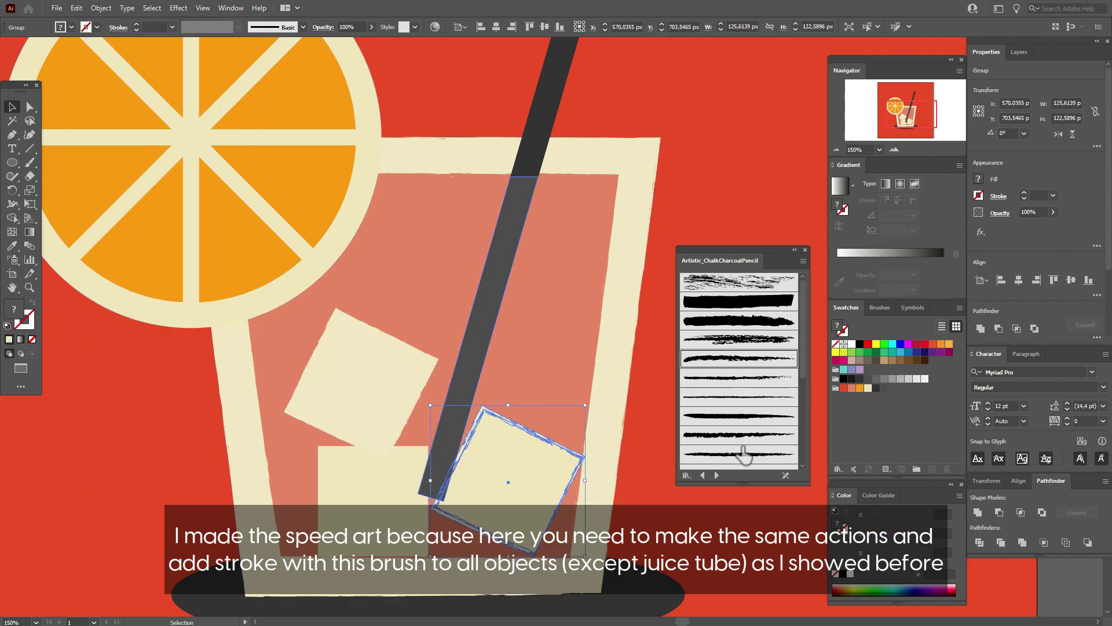
pyautogui.click(100, 7)
pyautogui.click(134, 174)
pyautogui.click(374, 504)
pyautogui.click(738, 358)
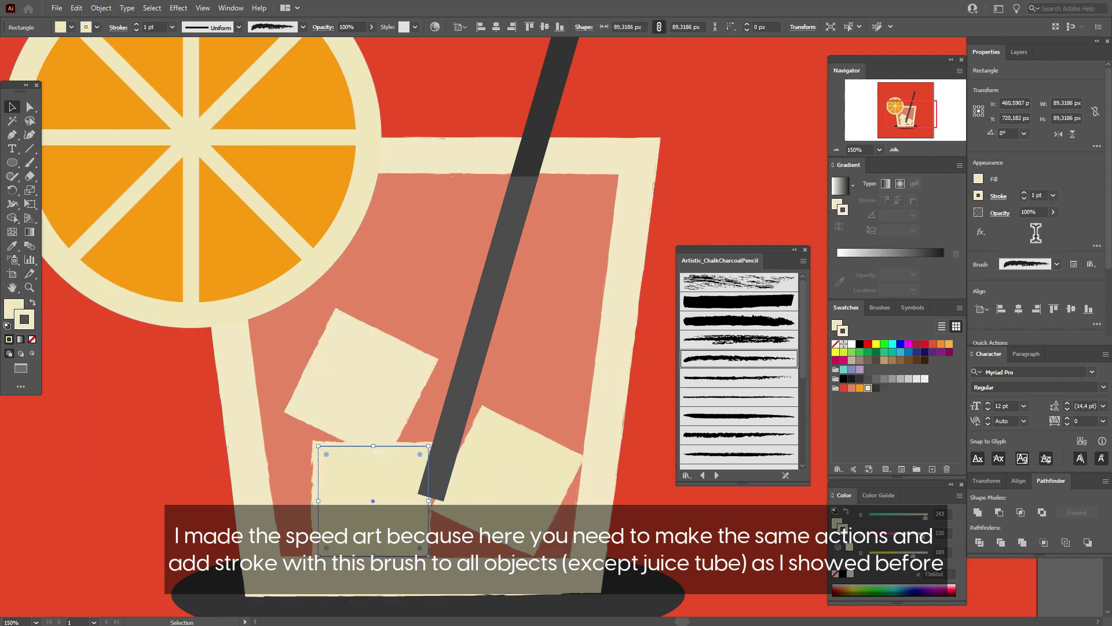
pyautogui.click(100, 8)
# Step: Give the orange slice's rim and segments the chalk brush stroke and expand them
pyautogui.click(133, 174)
pyautogui.click(228, 293)
pyautogui.moveTo(149, 44); pyautogui.dragTo(227, 82)
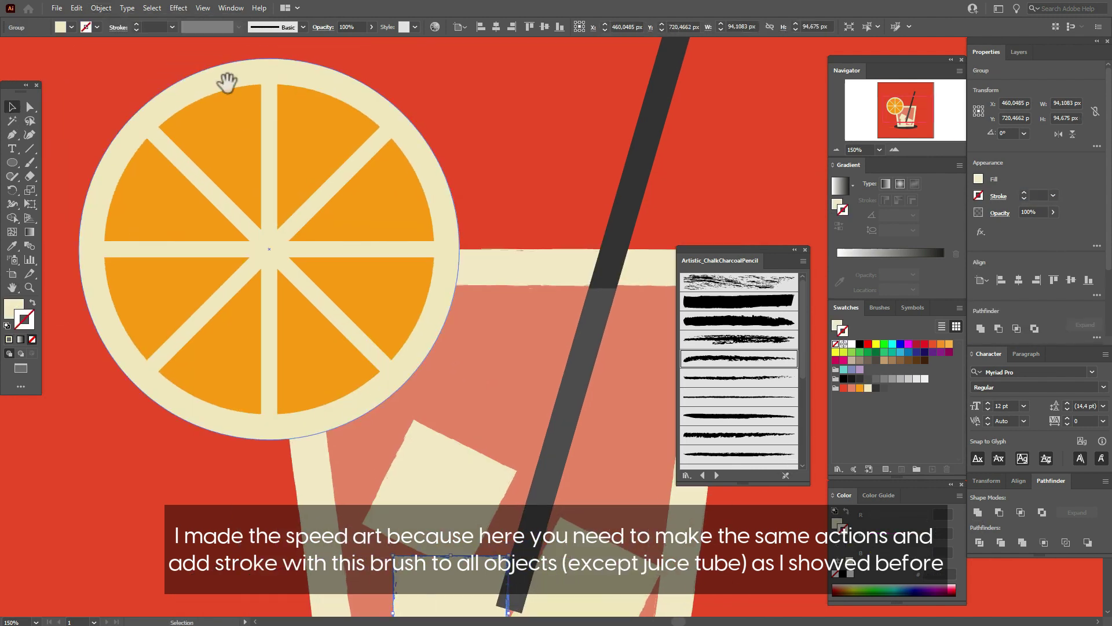
pyautogui.click(226, 82)
pyautogui.click(739, 359)
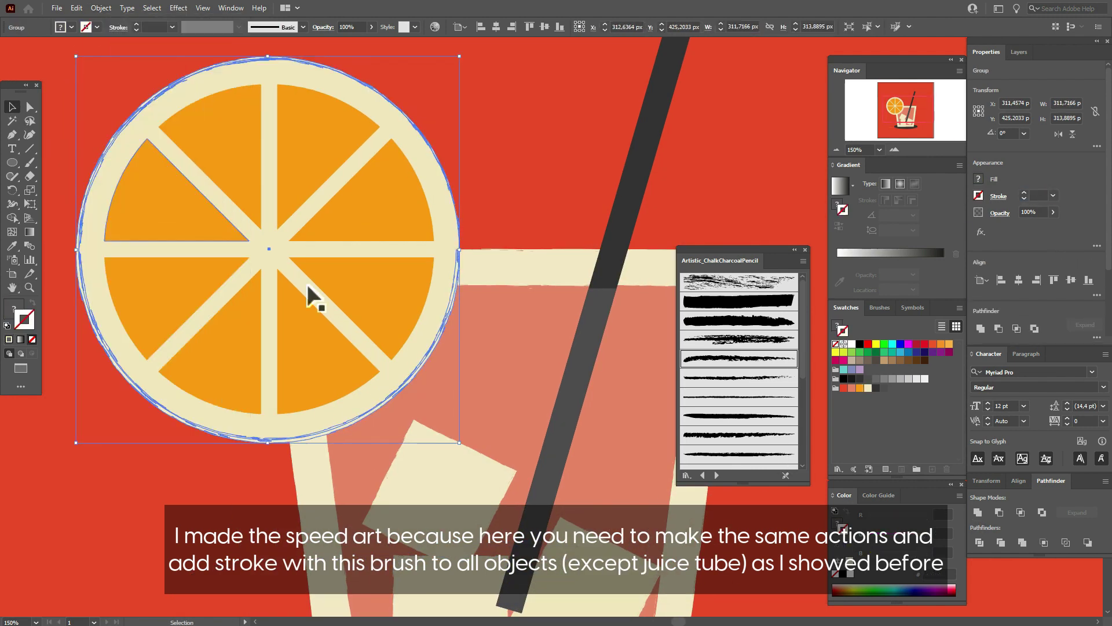
pyautogui.click(315, 243)
pyautogui.click(739, 358)
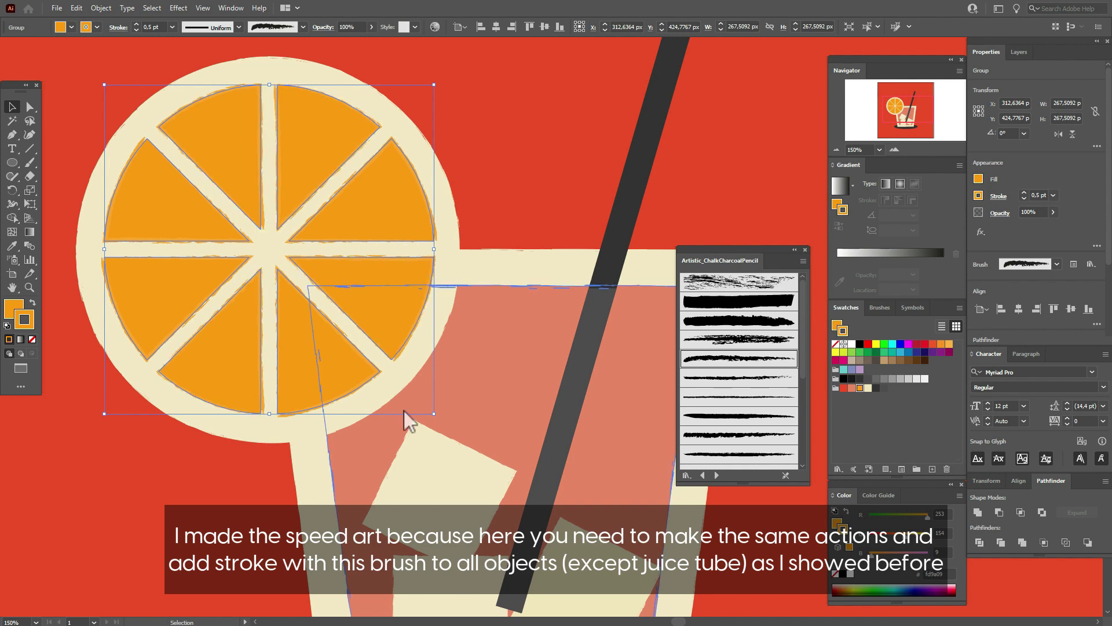
pyautogui.click(100, 7)
pyautogui.click(139, 157)
# Step: Give the bottom shadow ellipse a dark grey chalk-brush stroke and expand its appearance
pyautogui.hotkey('ctrl', '0')
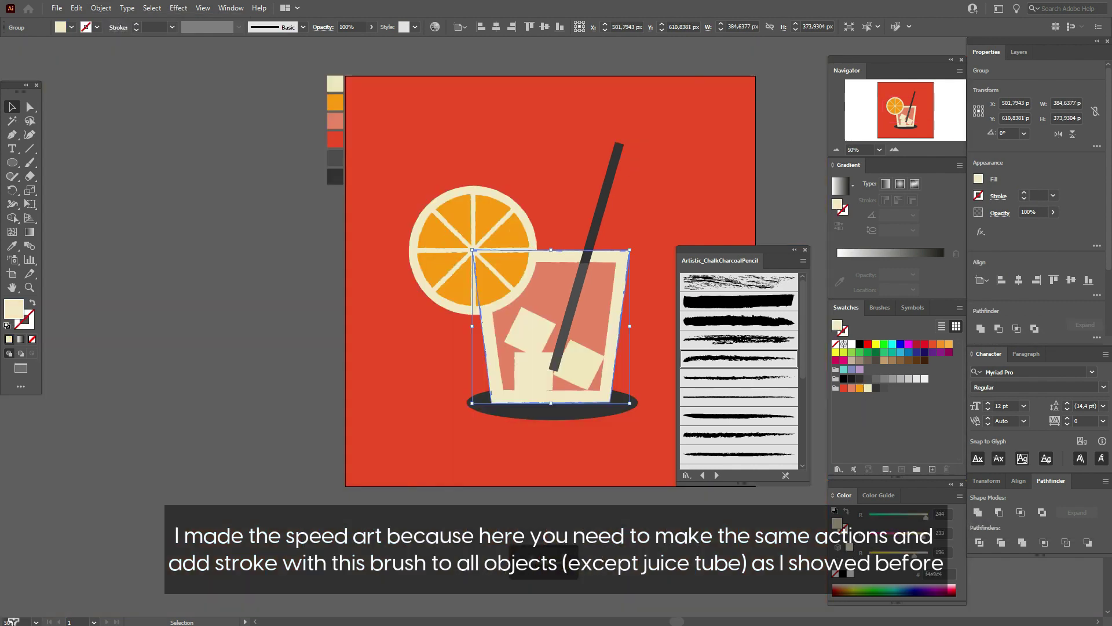
pyautogui.hscroll(5, 551, 290)
pyautogui.click(353, 440)
pyautogui.click(876, 388)
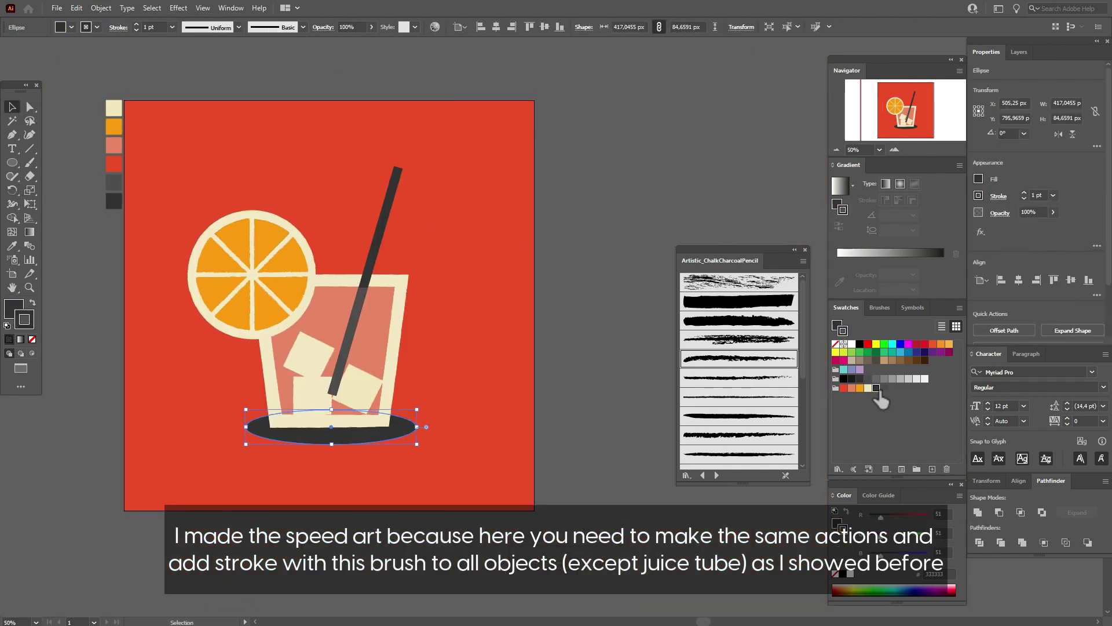
pyautogui.click(101, 8)
pyautogui.click(139, 156)
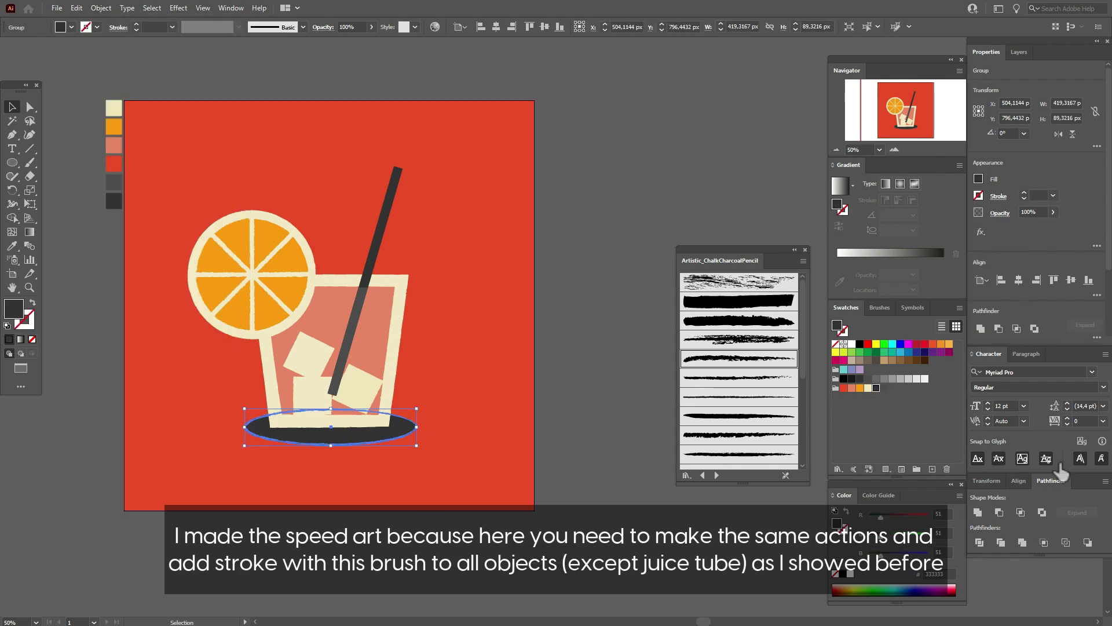
pyautogui.click(330, 214)
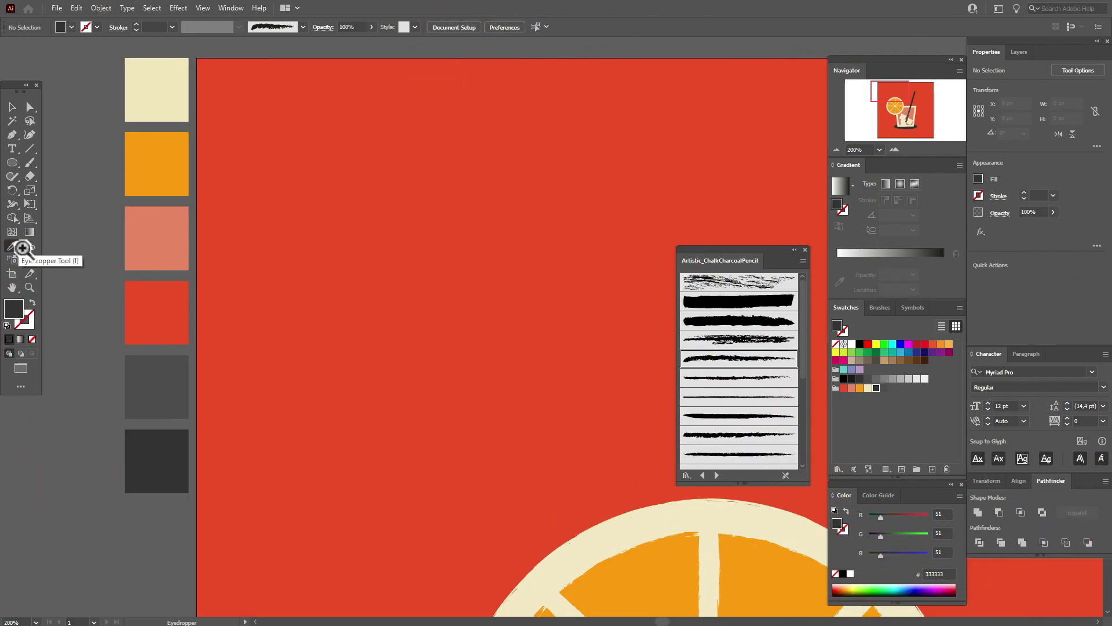
# Step: Draw a tiny cream circle near the artboard's top-left corner
pyautogui.click(13, 246)
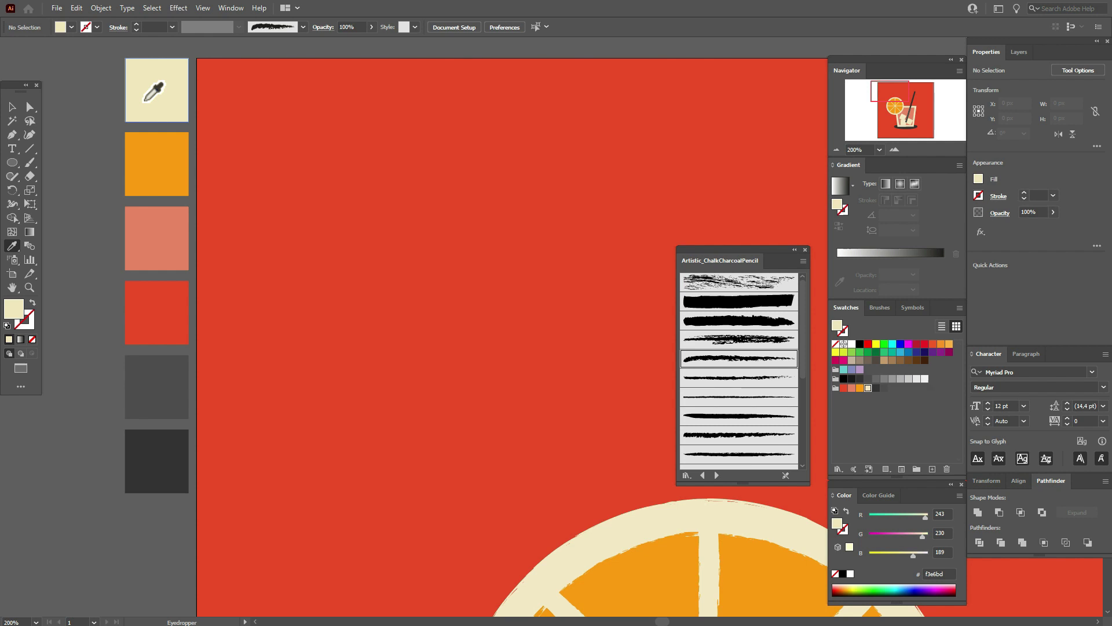
pyautogui.click(12, 162)
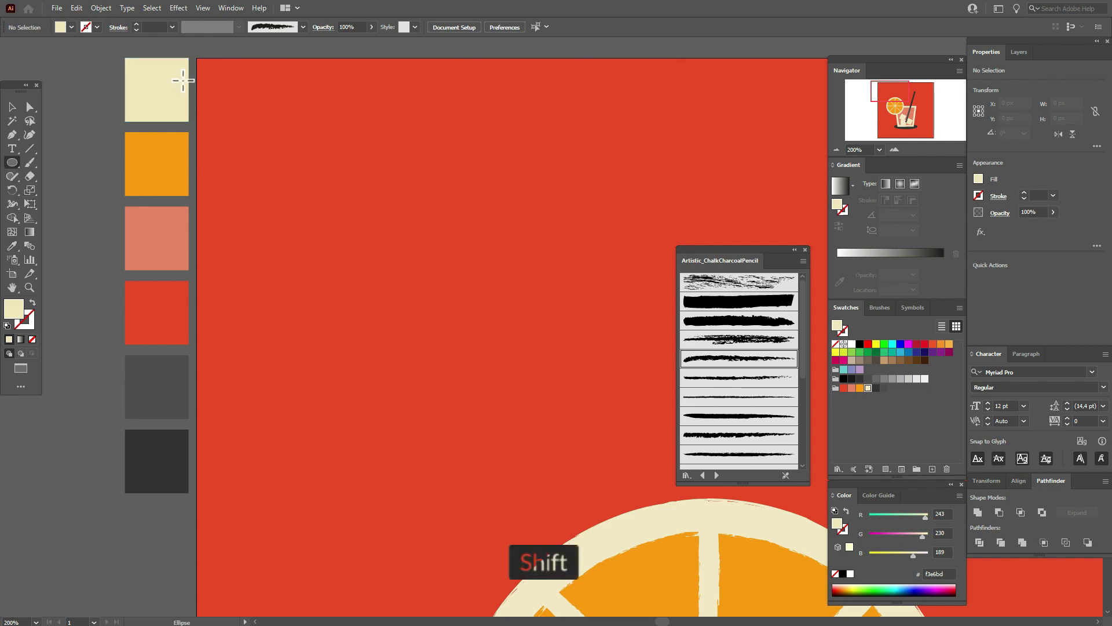
pyautogui.moveTo(213, 76); pyautogui.dragTo(218, 79)
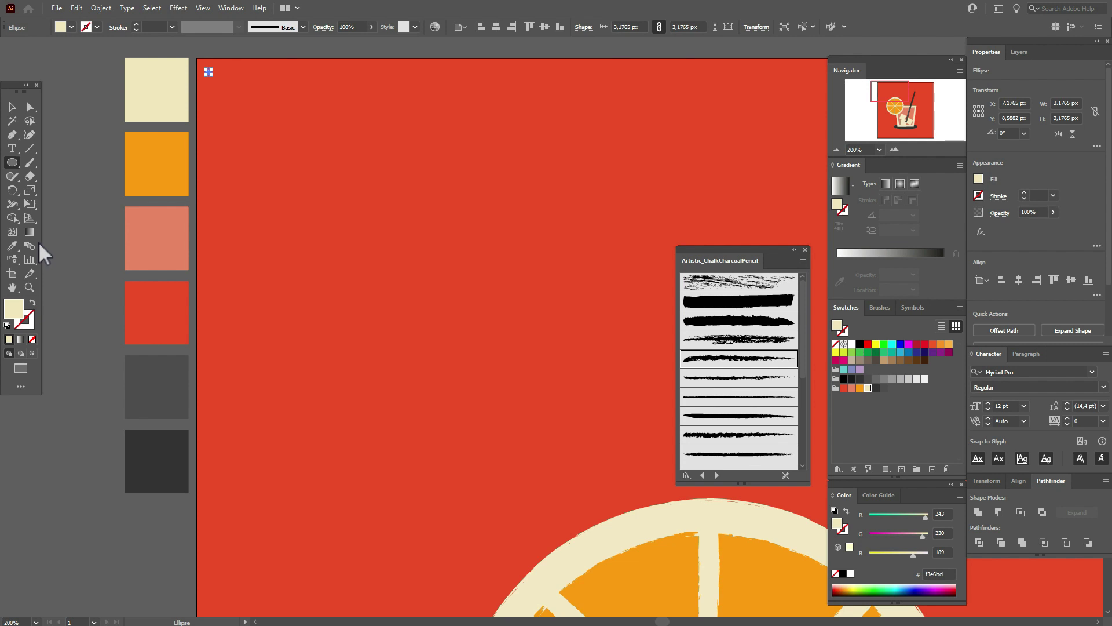
pyautogui.click(11, 106)
pyautogui.click(65, 162)
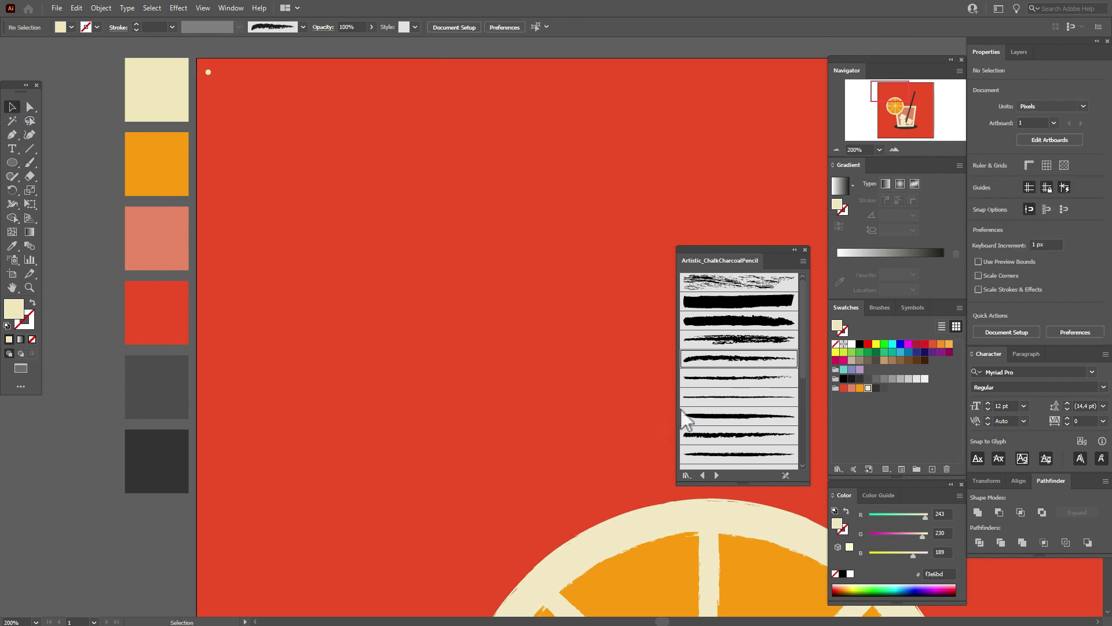
# Step: Paint a tiny red chalk-brush mark nearby and set its stroke to 0,2 pt
pyautogui.click(746, 341)
pyautogui.click(11, 245)
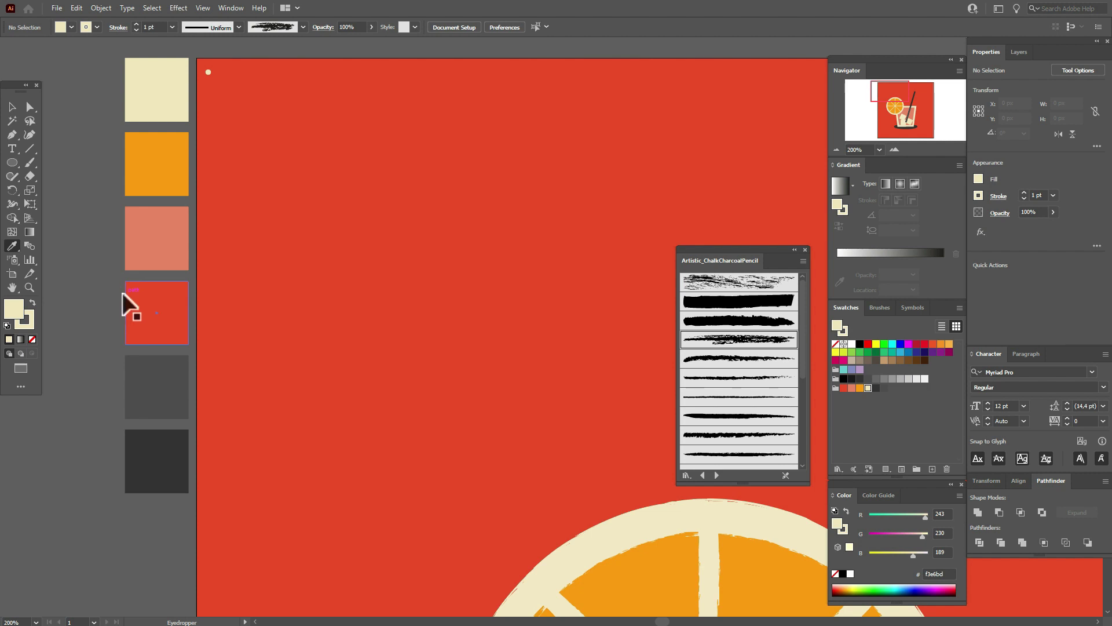
pyautogui.click(126, 304)
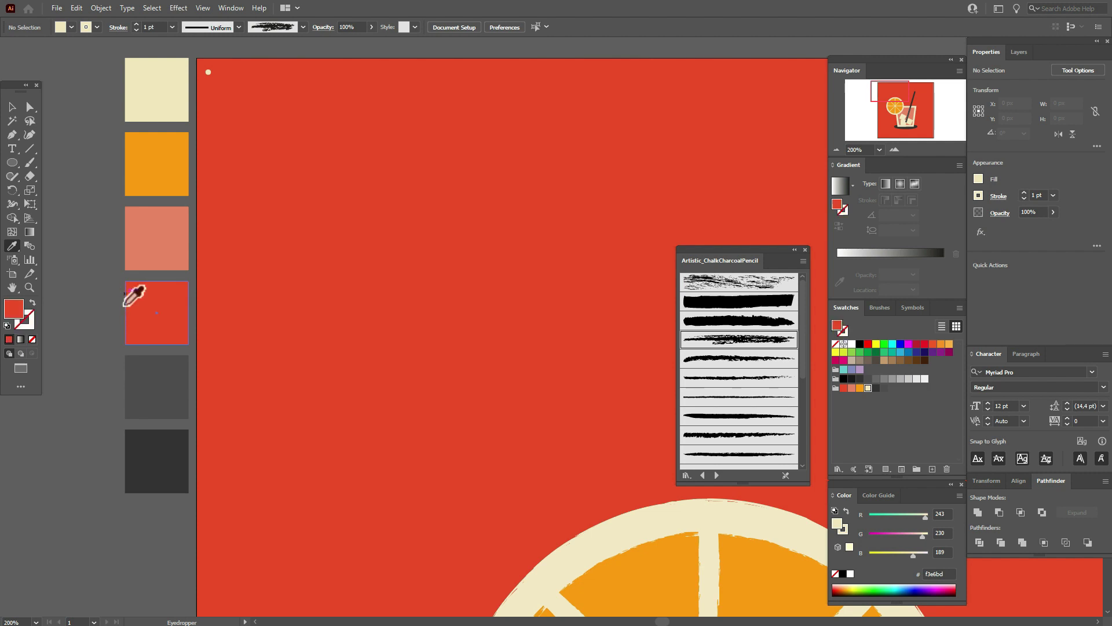
pyautogui.click(33, 303)
pyautogui.click(35, 168)
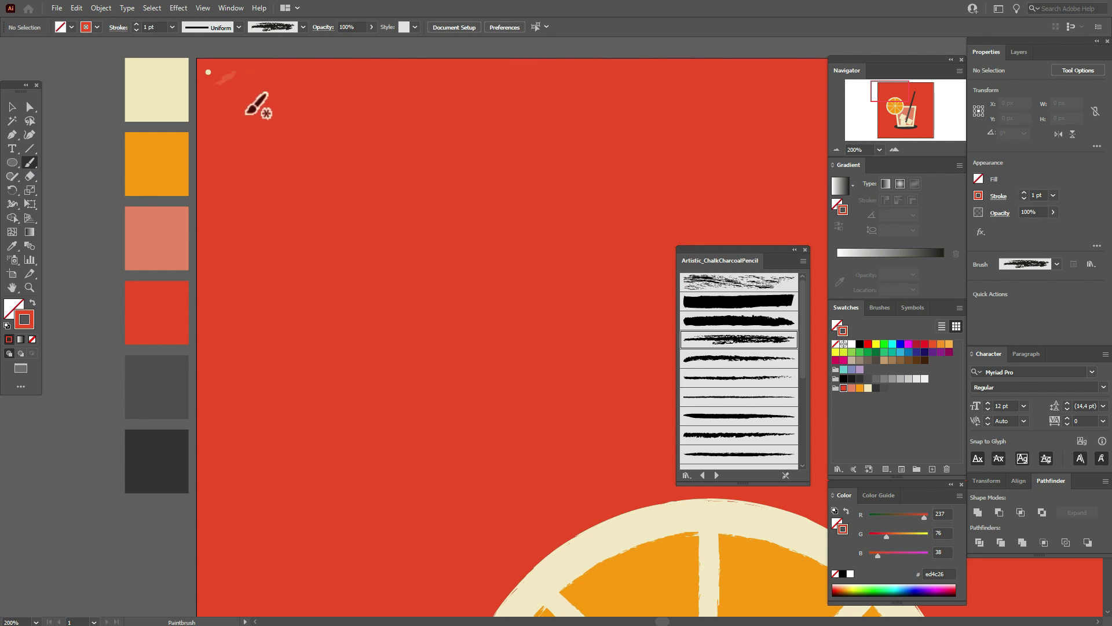
pyautogui.click(12, 107)
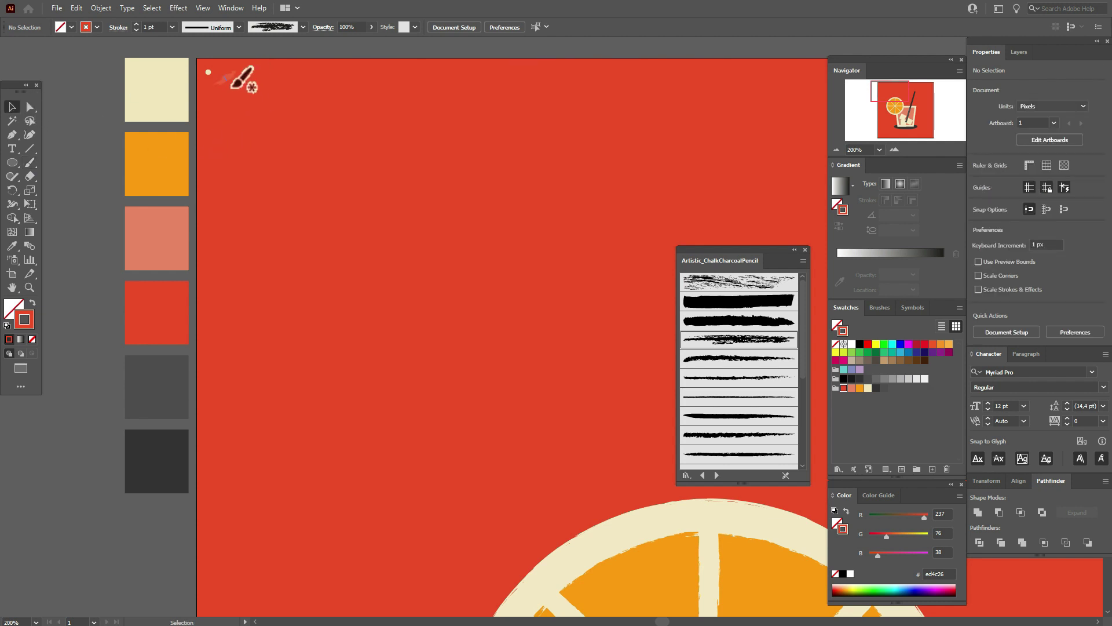
pyautogui.moveTo(232, 88); pyautogui.dragTo(228, 91)
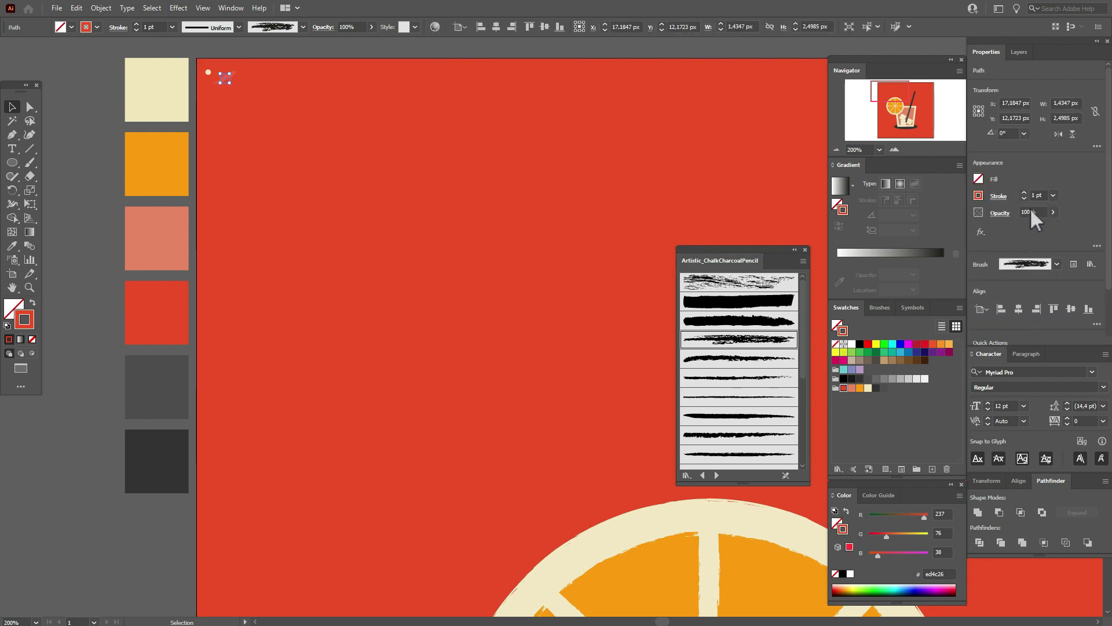
pyautogui.click(1035, 197)
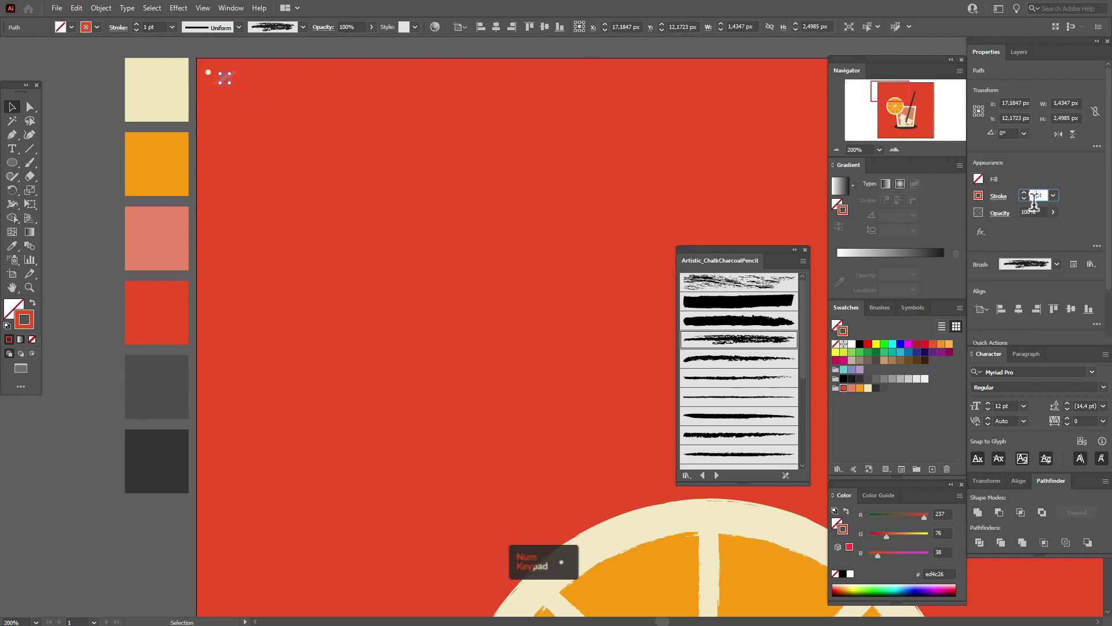
pyautogui.write('0,2')
pyautogui.press('Return')
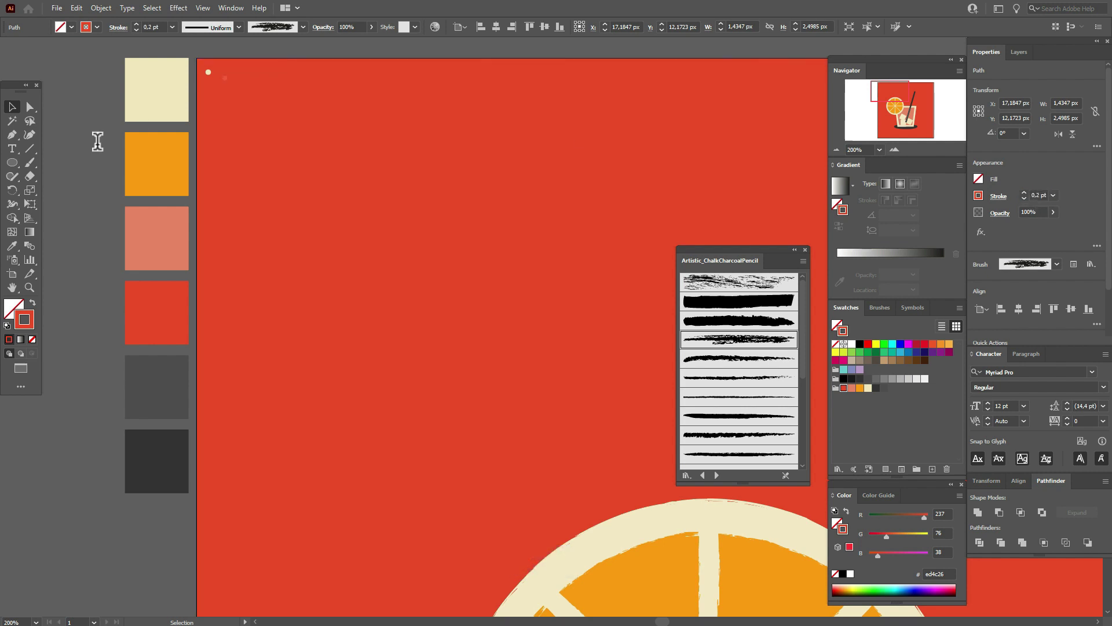
pyautogui.click(108, 140)
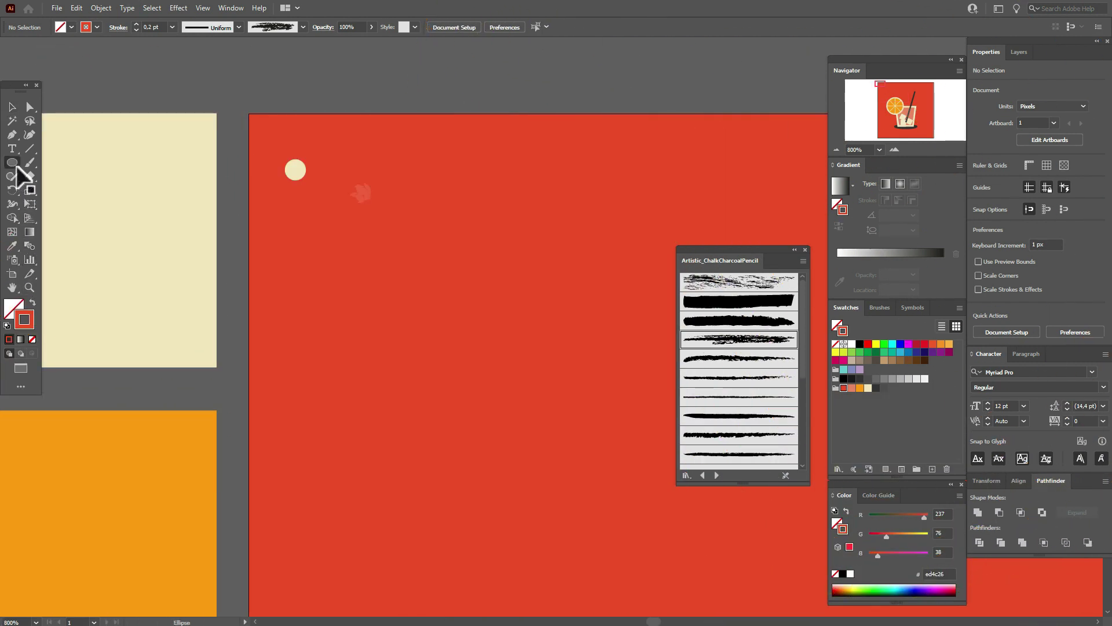
# Step: Draw a small circle below the cream dot and fill it dark red bc3217
pyautogui.moveTo(311, 244); pyautogui.dragTo(316, 285)
pyautogui.click(32, 303)
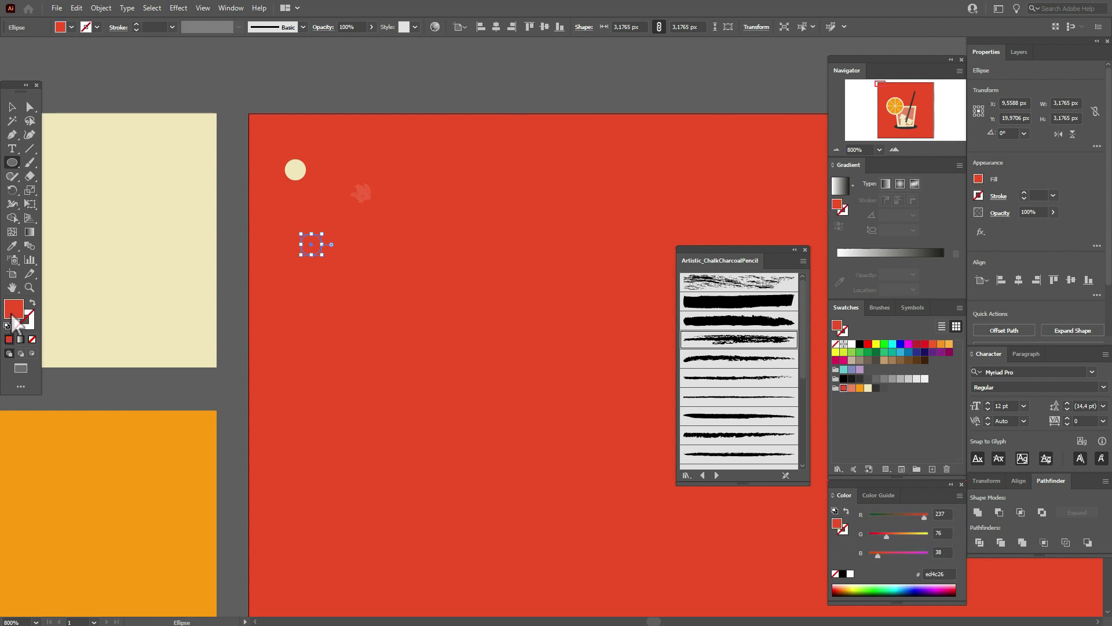
pyautogui.doubleClick(14, 313)
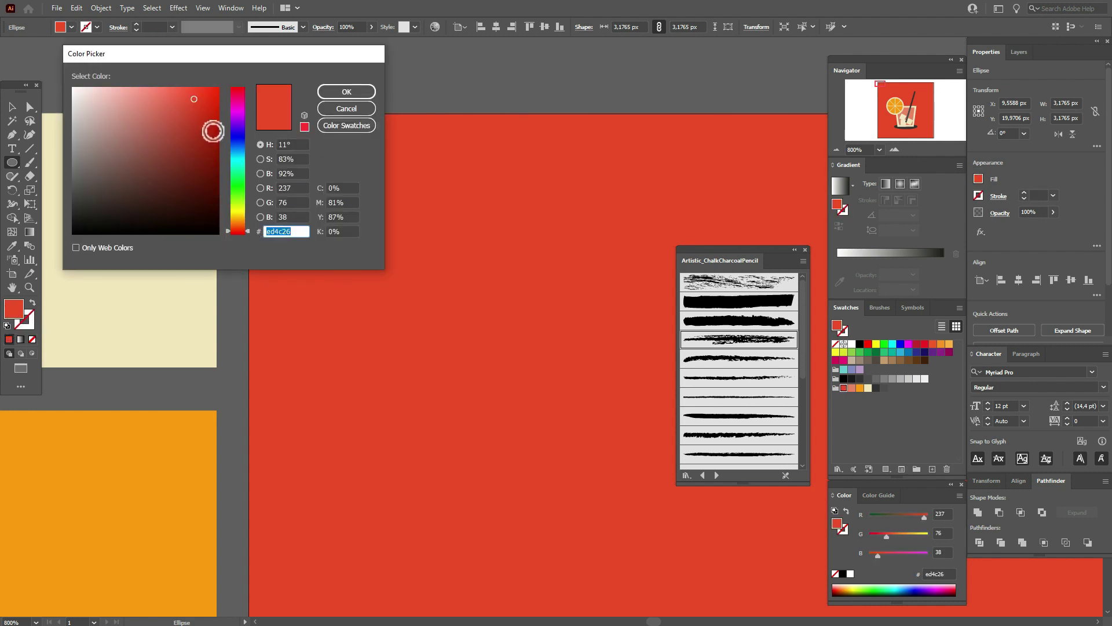
pyautogui.click(212, 132)
pyautogui.click(346, 92)
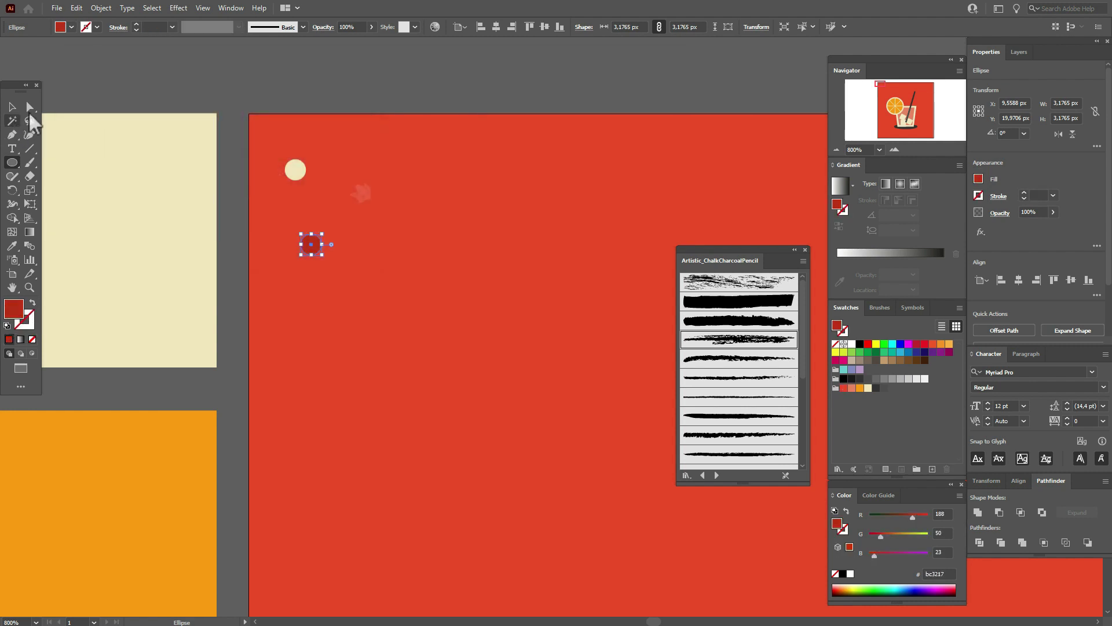
# Step: Drag one anchor to deform the circle into an irregular blob
pyautogui.click(30, 107)
pyautogui.click(312, 235)
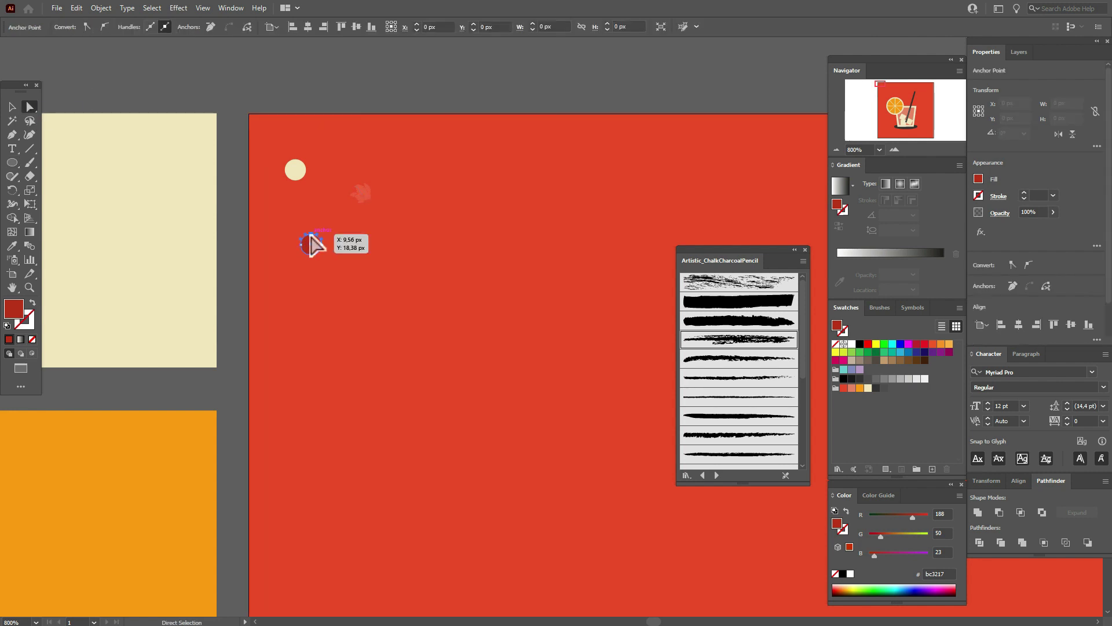
pyautogui.moveTo(319, 245); pyautogui.dragTo(318, 248)
pyautogui.click(367, 95)
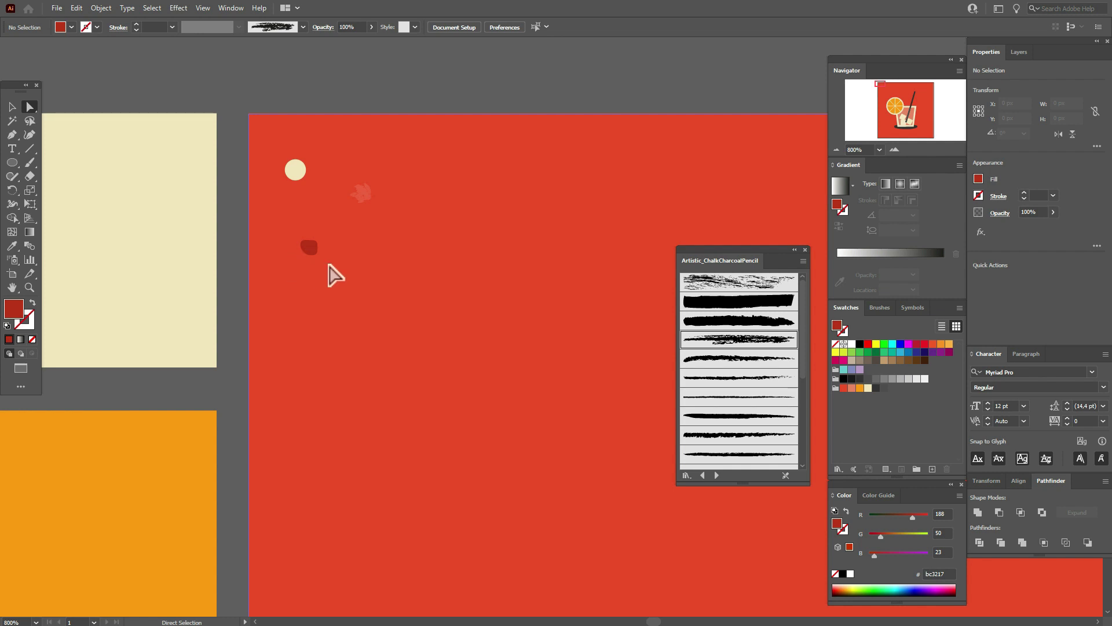
pyautogui.click(725, 284)
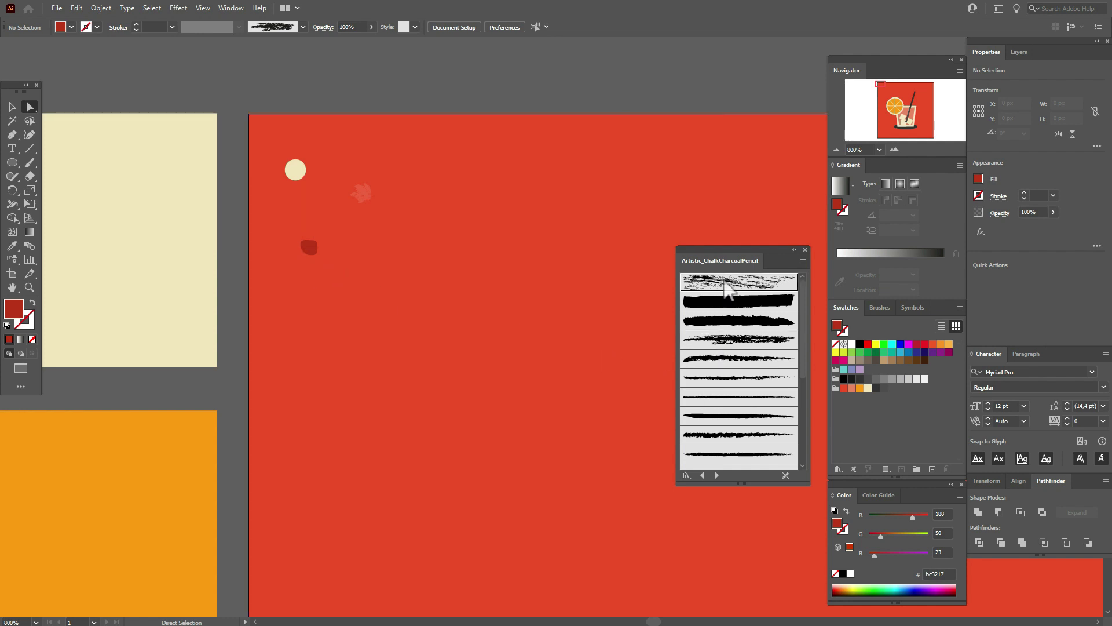
pyautogui.click(33, 339)
pyautogui.click(26, 322)
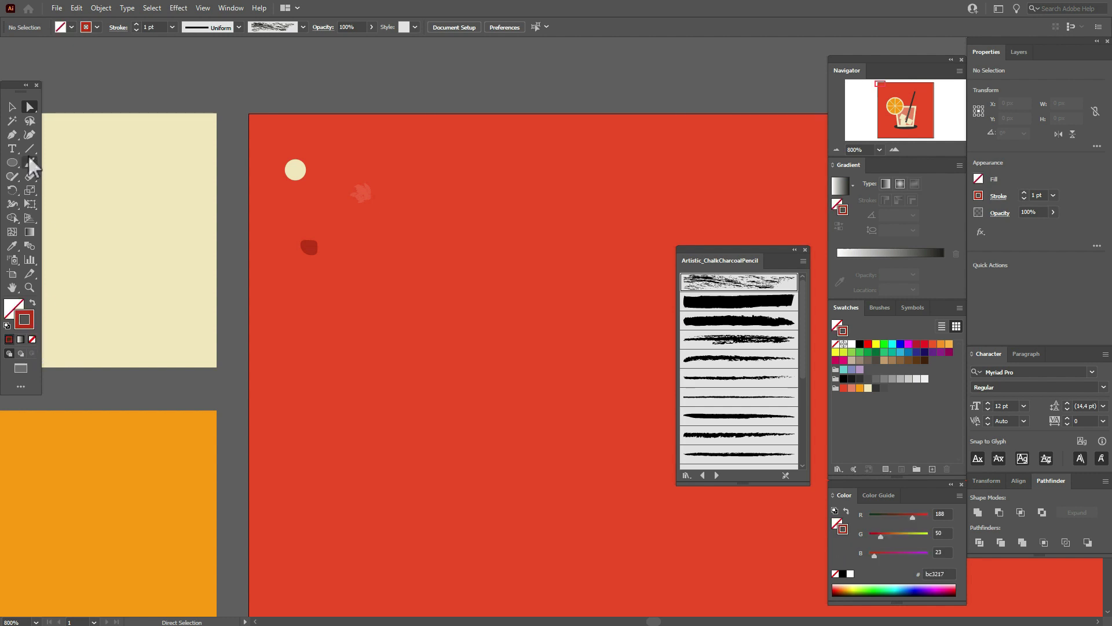
# Step: Paint a red chalk stroke, shrink it to a tiny mark with the fourth chalk brush
pyautogui.click(29, 162)
pyautogui.moveTo(532, 42); pyautogui.dragTo(299, 276)
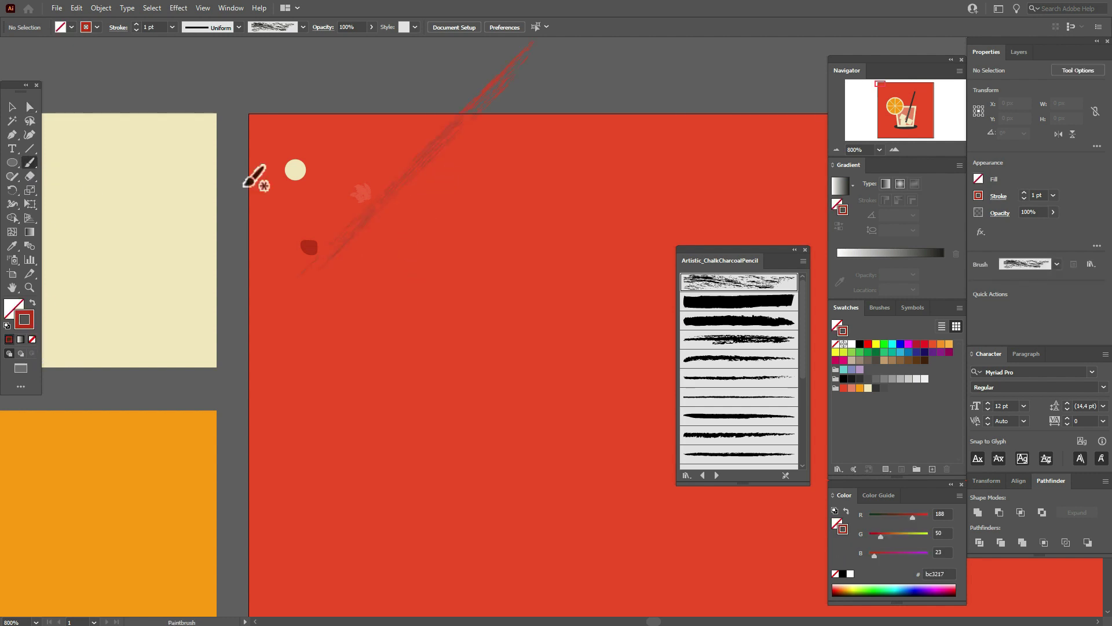
pyautogui.click(12, 107)
pyautogui.click(434, 142)
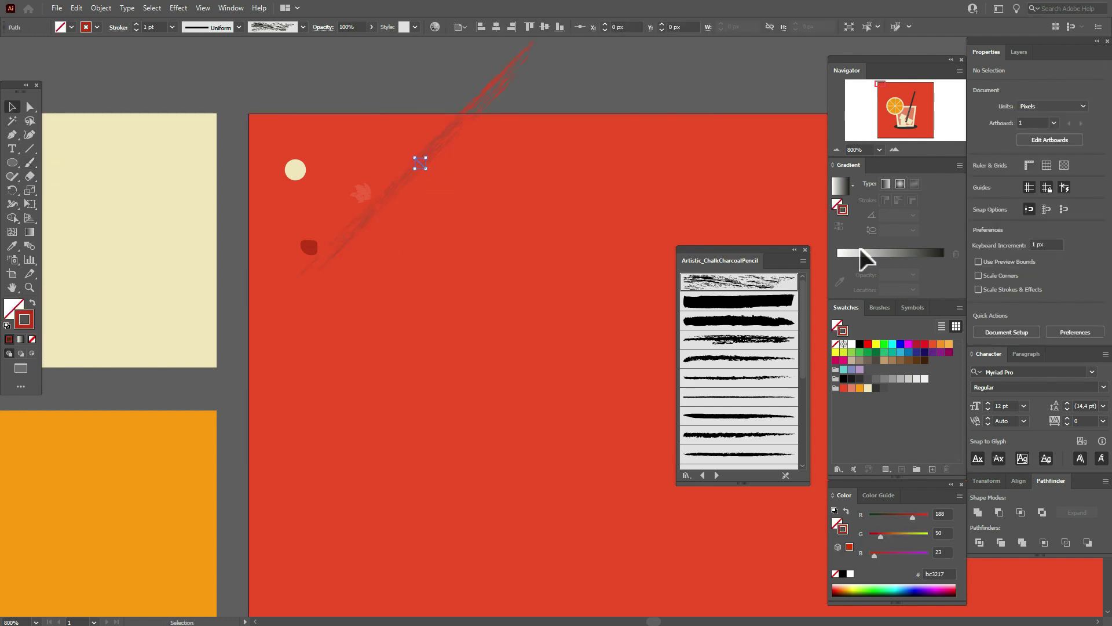
pyautogui.write('*')
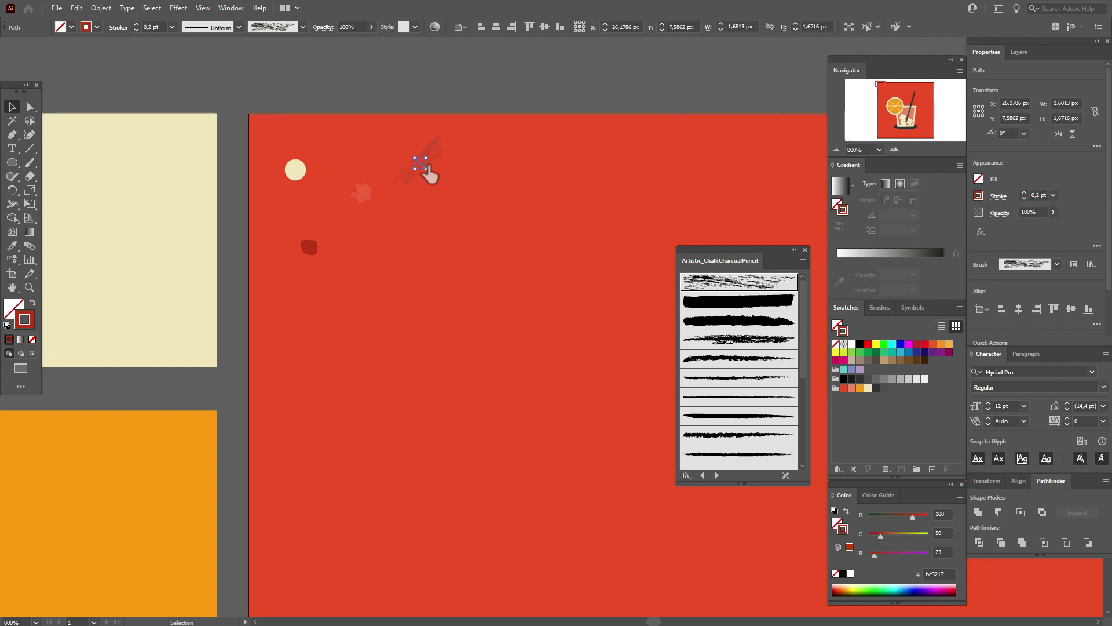
pyautogui.moveTo(425, 169)
pyautogui.mouseDown()
pyautogui.moveTo(421, 161)
pyautogui.moveTo(427, 168)
pyautogui.mouseUp()
pyautogui.click(740, 342)
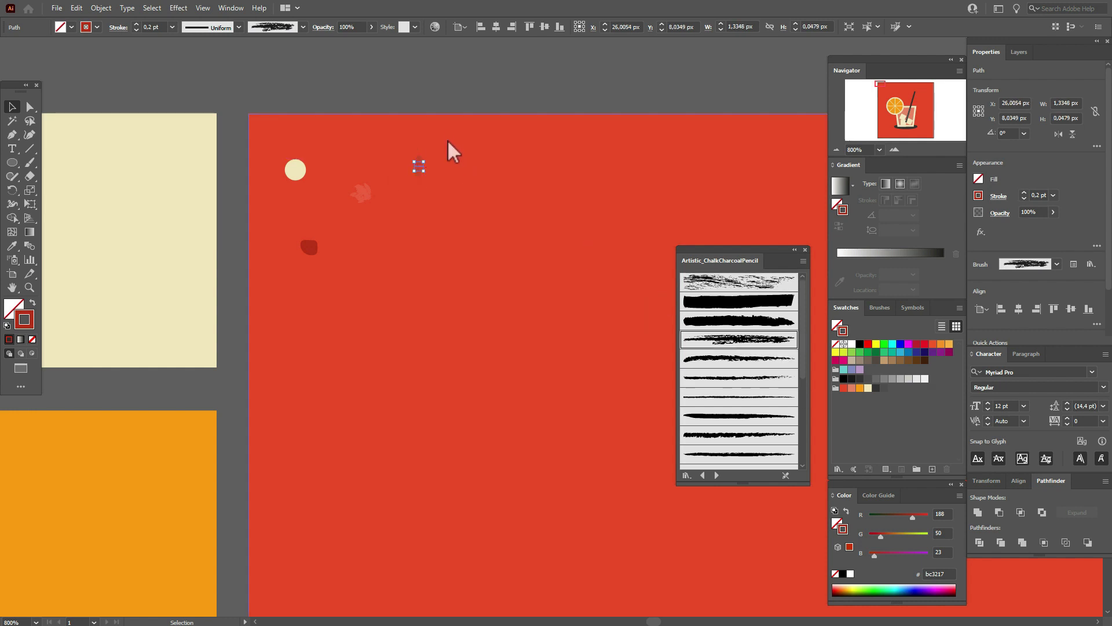
pyautogui.click(465, 85)
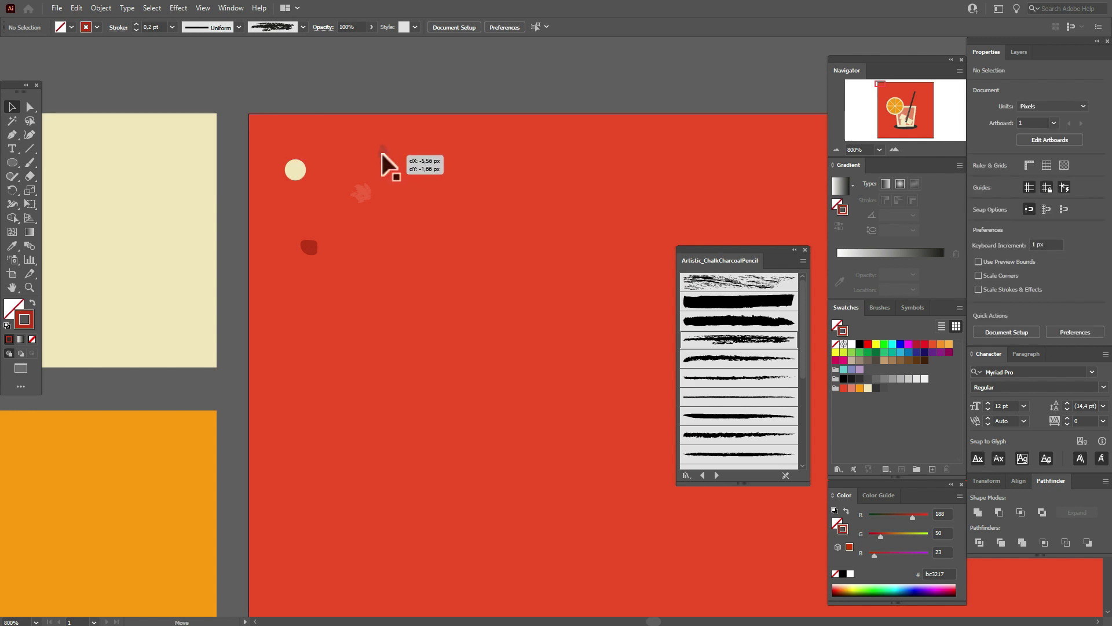
pyautogui.moveTo(381, 153); pyautogui.dragTo(382, 154)
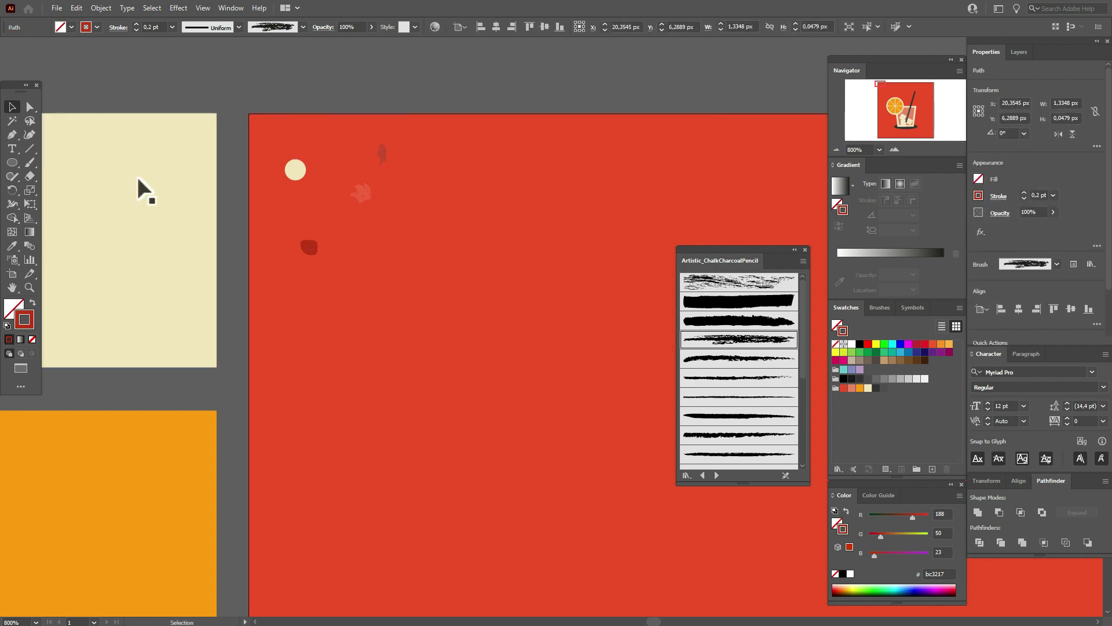
pyautogui.hotkey('ctrl', 'shift', 'a')
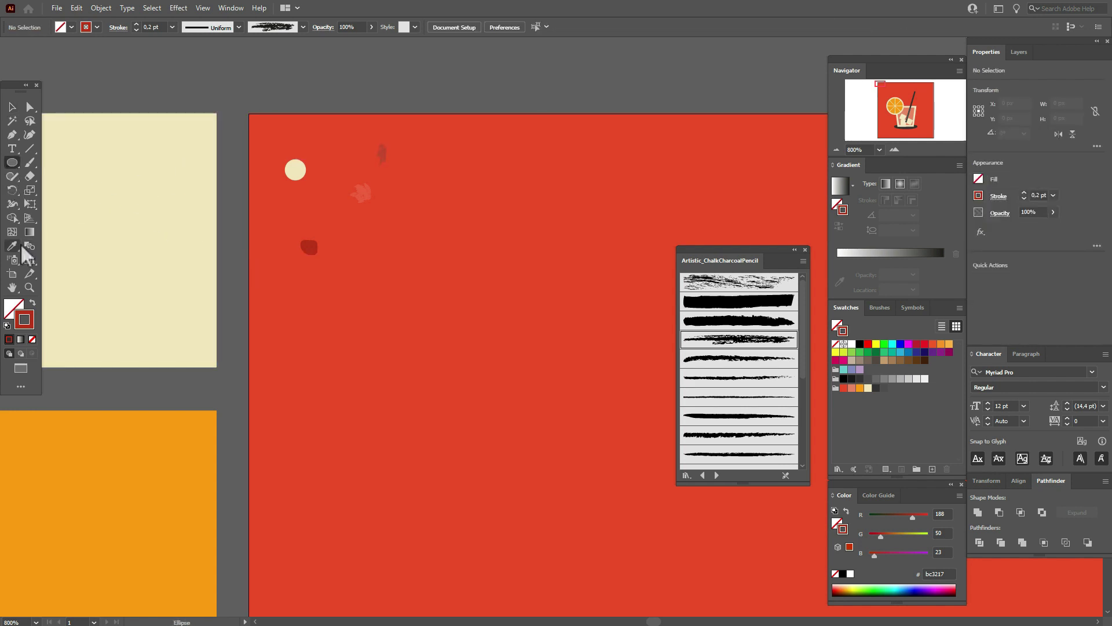
# Step: Draw a tiny cream circle on the red background using the sampled cream colour
pyautogui.click(13, 246)
pyautogui.click(294, 169)
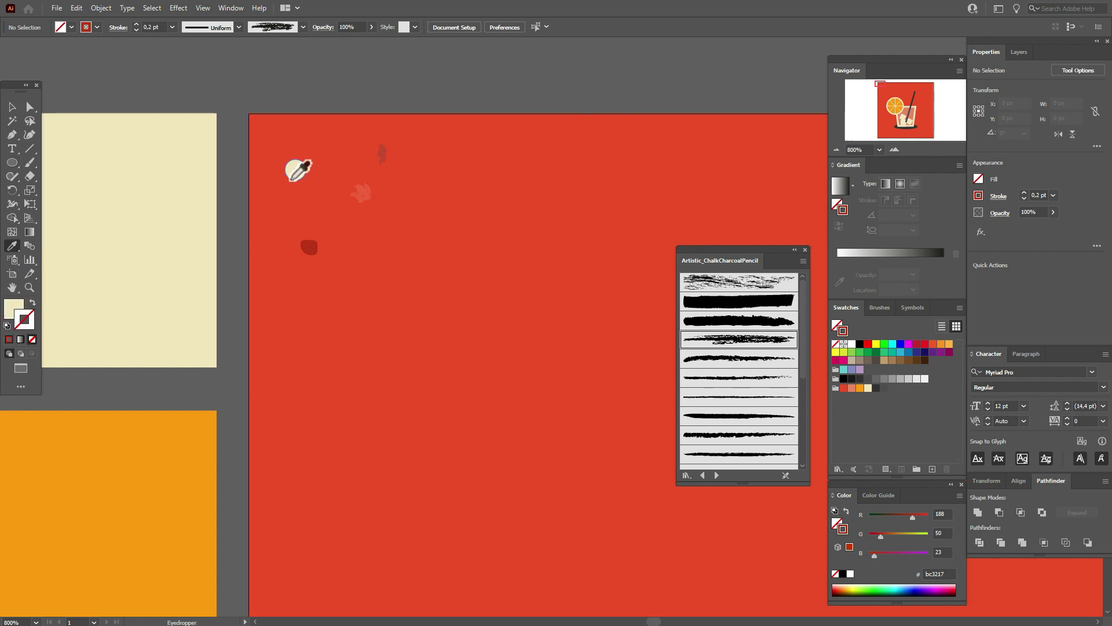
pyautogui.click(13, 163)
pyautogui.moveTo(367, 227)
pyautogui.mouseDown()
pyautogui.moveTo(377, 239)
pyautogui.moveTo(371, 231)
pyautogui.mouseUp()
pyautogui.press('v')
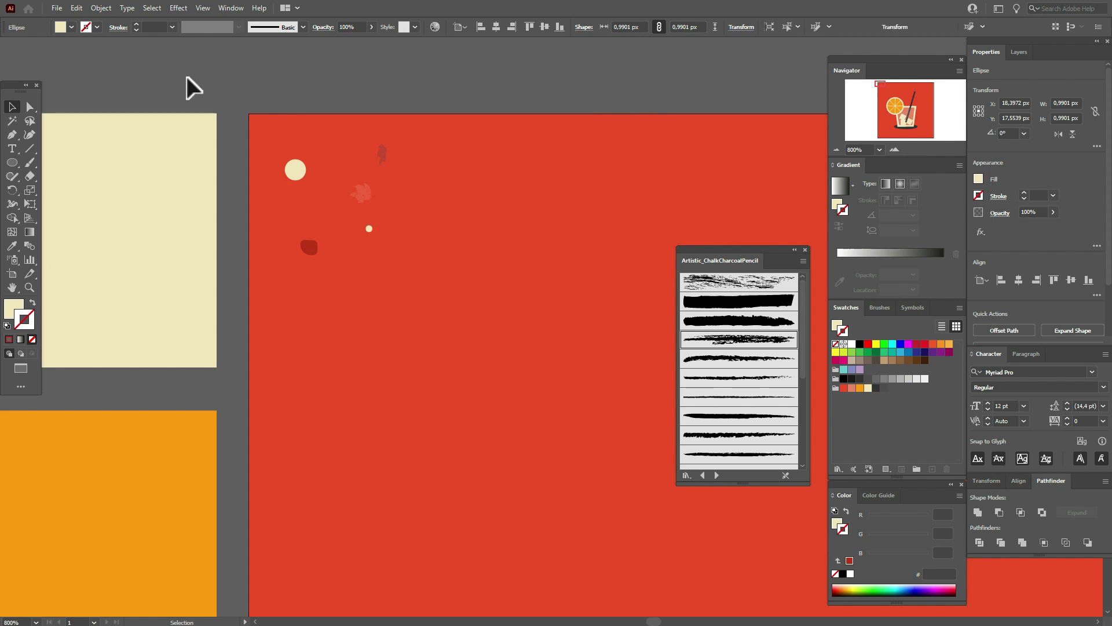
pyautogui.click(257, 87)
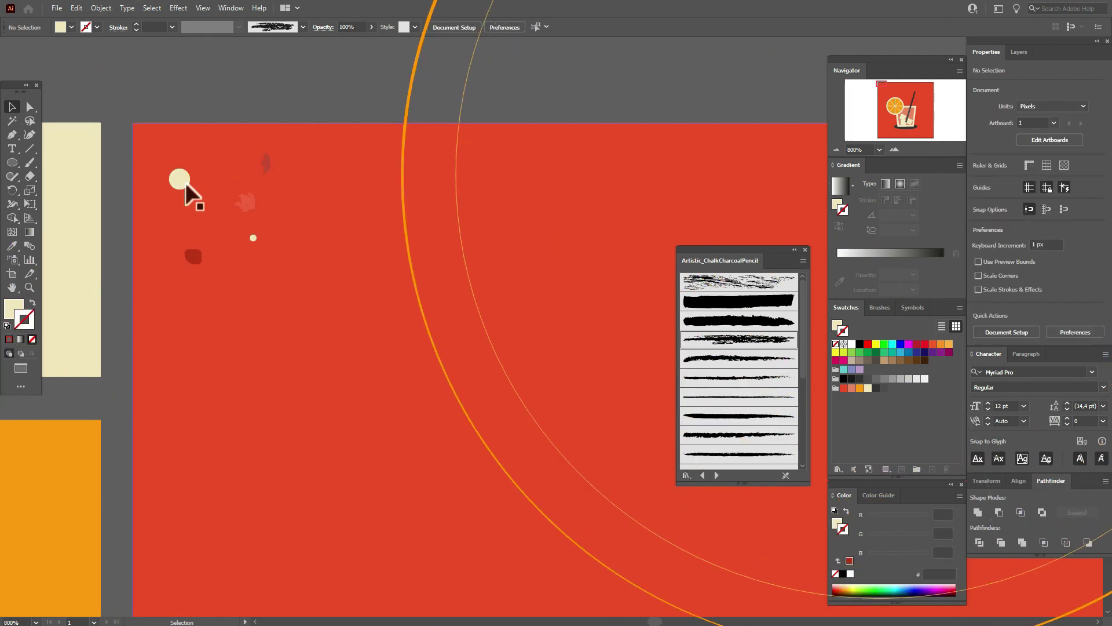
# Step: Paste a copy of the cream circle, enlarge it to 4.39 px and place it top-left
pyautogui.click(185, 181)
pyautogui.hotkey('ctrl', 'v')
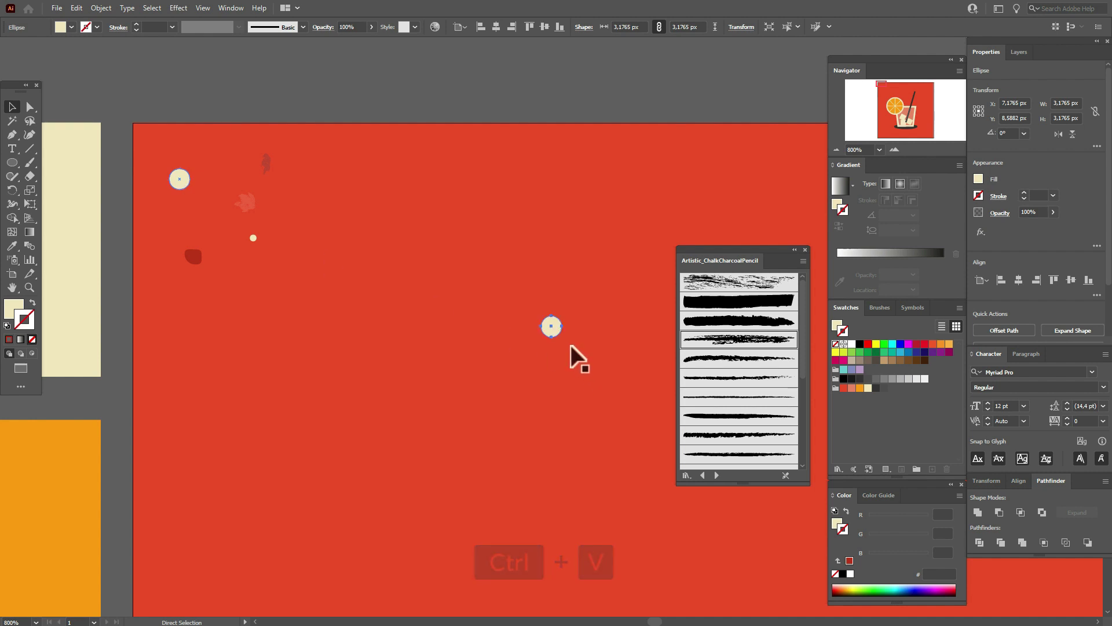
pyautogui.moveTo(562, 338); pyautogui.dragTo(342, 171)
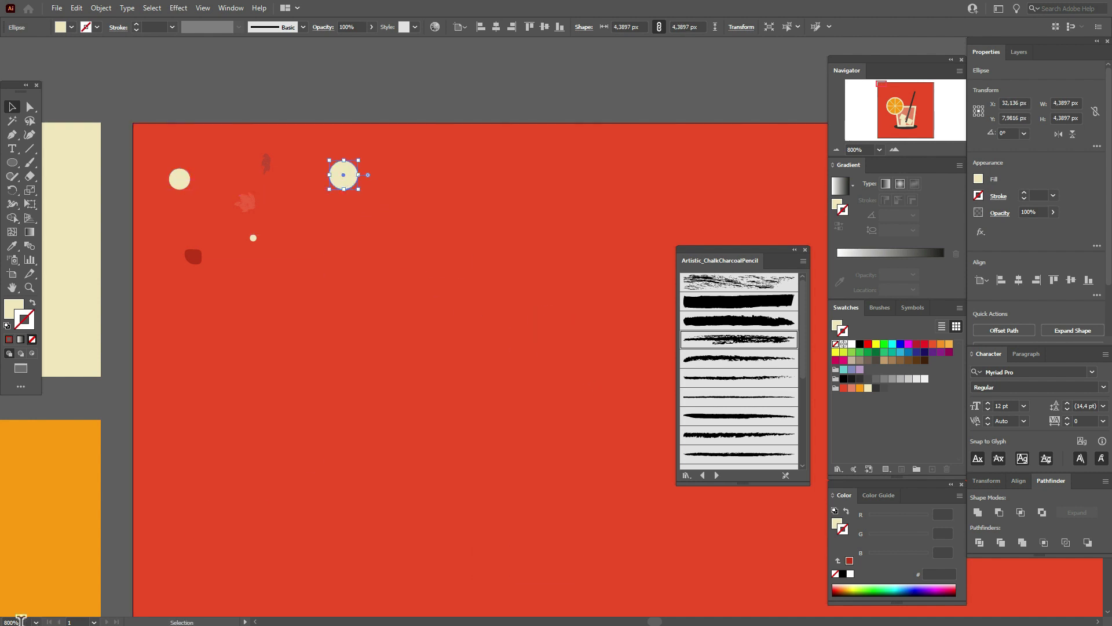
pyautogui.hotkey('ctrl', '-')
pyautogui.click(149, 119)
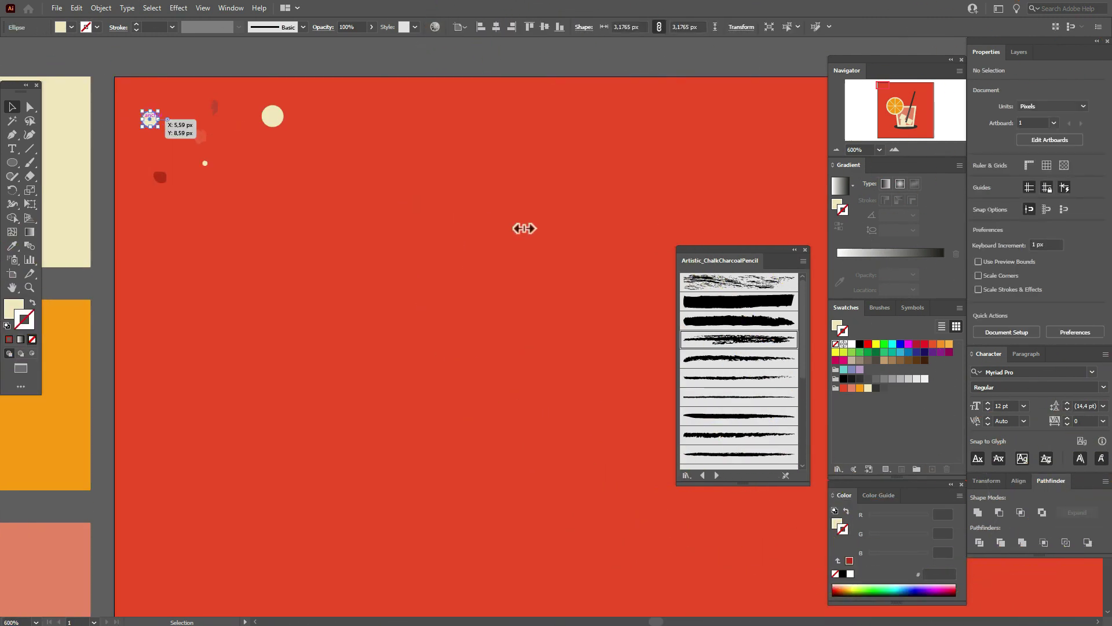
# Step: Save the cream circle as the first new symbol in the Symbols panel
pyautogui.click(914, 308)
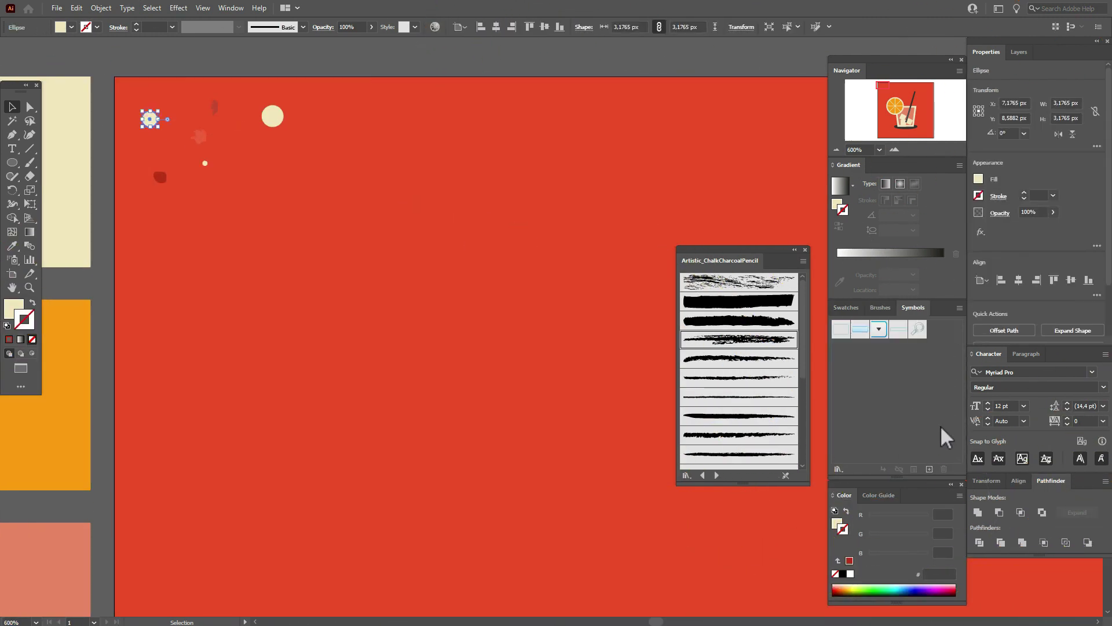
pyautogui.click(930, 469)
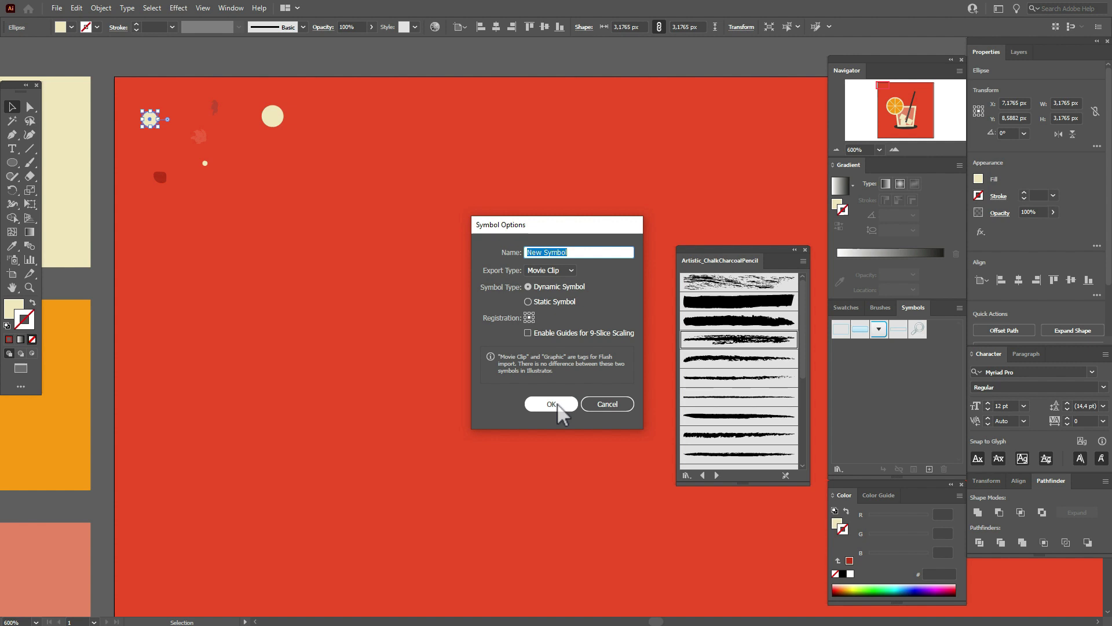
pyautogui.click(552, 403)
# Step: Expand the stroked speckle shapes and save the small speckle as a new symbol
pyautogui.click(216, 108)
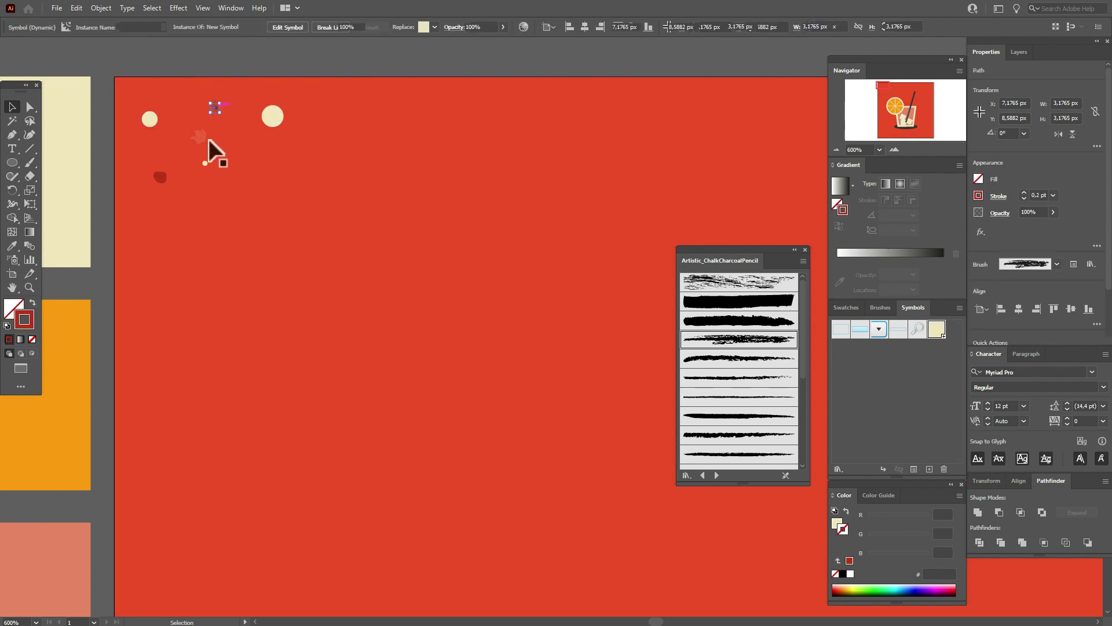
pyautogui.keyDown('shift'); pyautogui.click(200, 139); pyautogui.keyUp('shift')
pyautogui.click(101, 7)
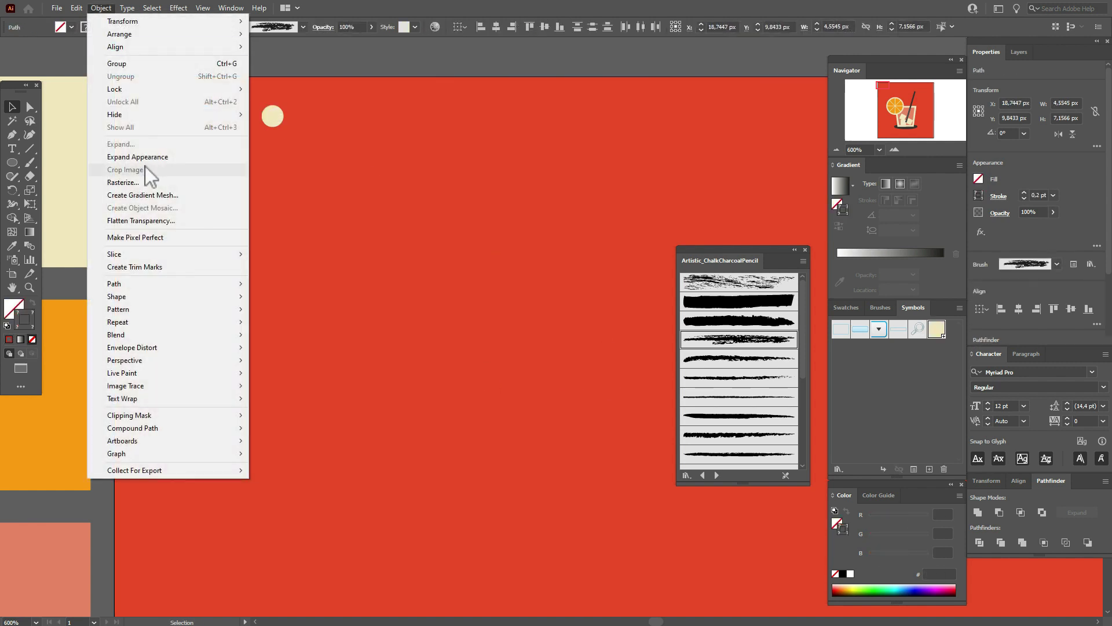
pyautogui.click(146, 157)
pyautogui.click(185, 69)
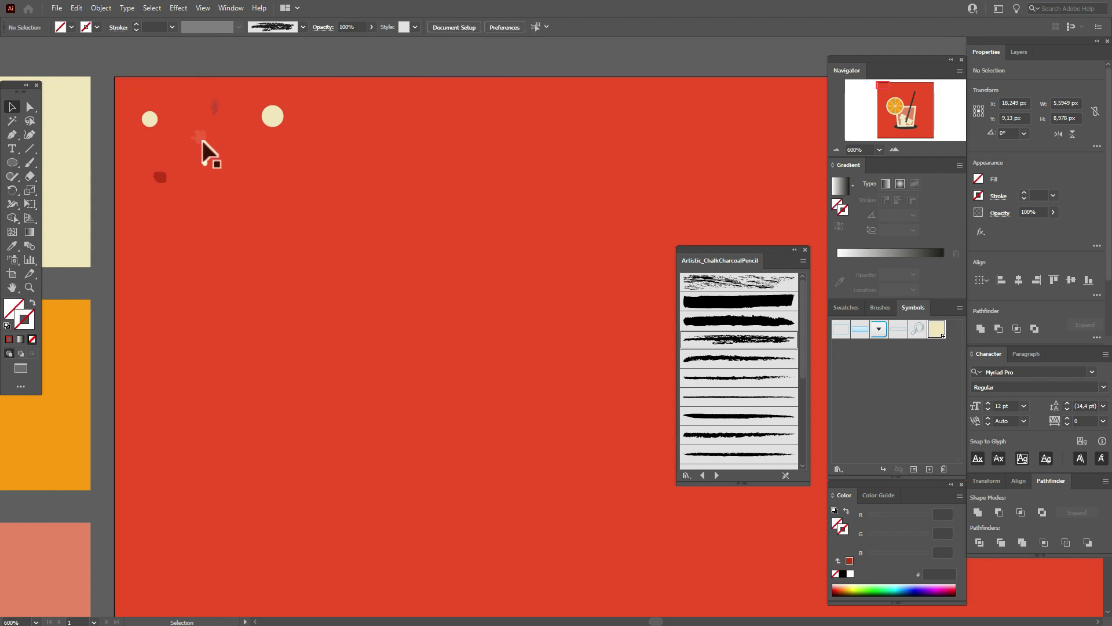
pyautogui.click(203, 140)
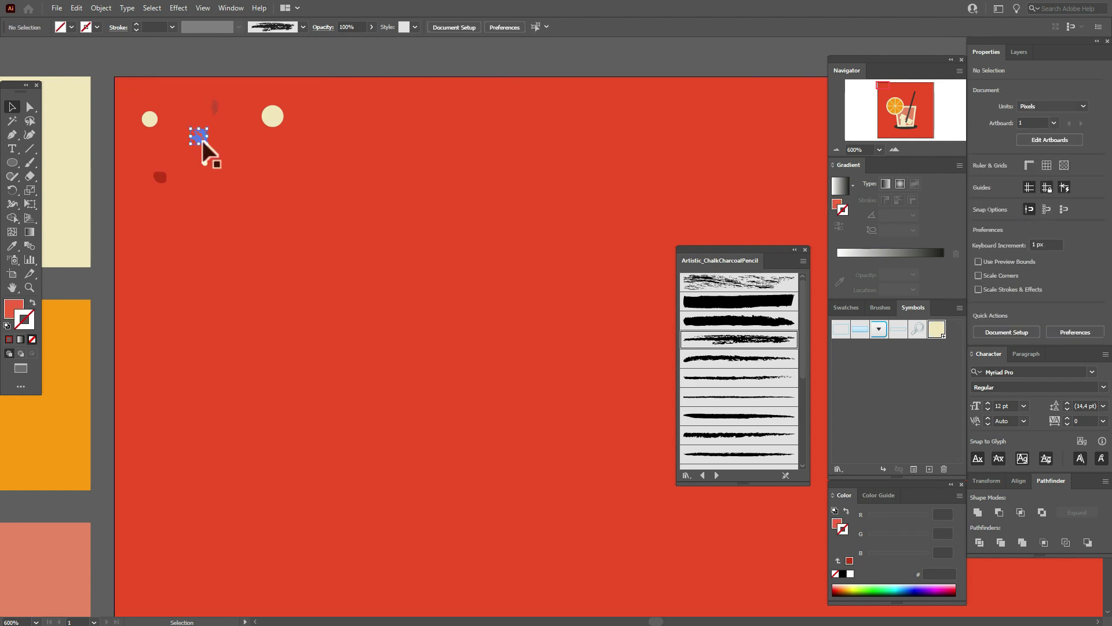
pyautogui.click(929, 469)
pyautogui.click(560, 403)
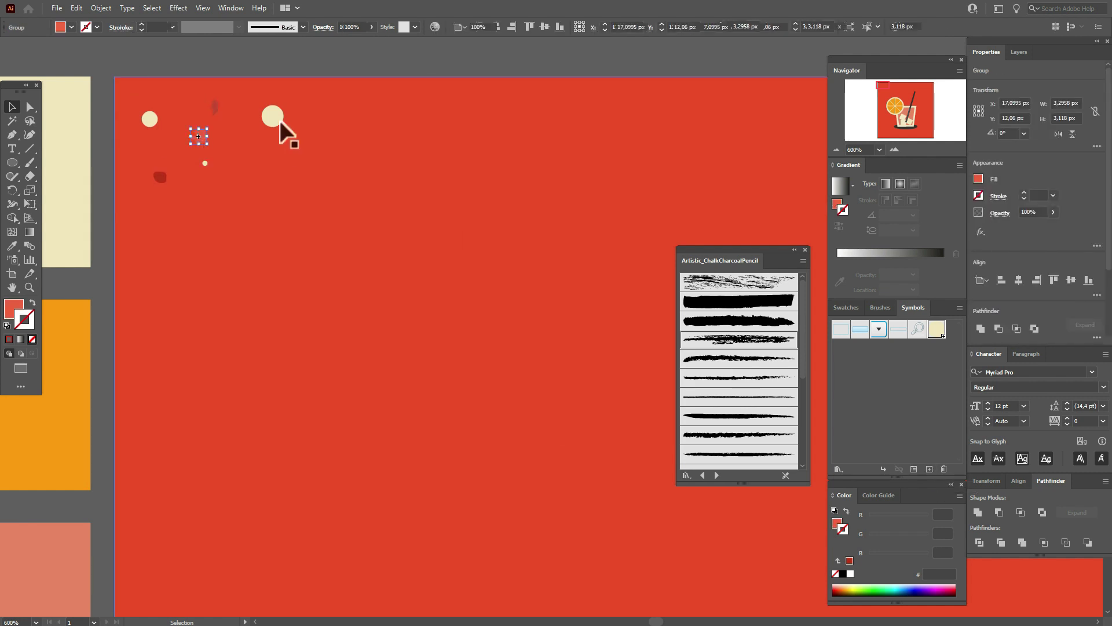
# Step: Save the larger cream circle and the tiny cream dot as New Symbol 2 and New Symbol 3
pyautogui.click(280, 120)
pyautogui.click(929, 469)
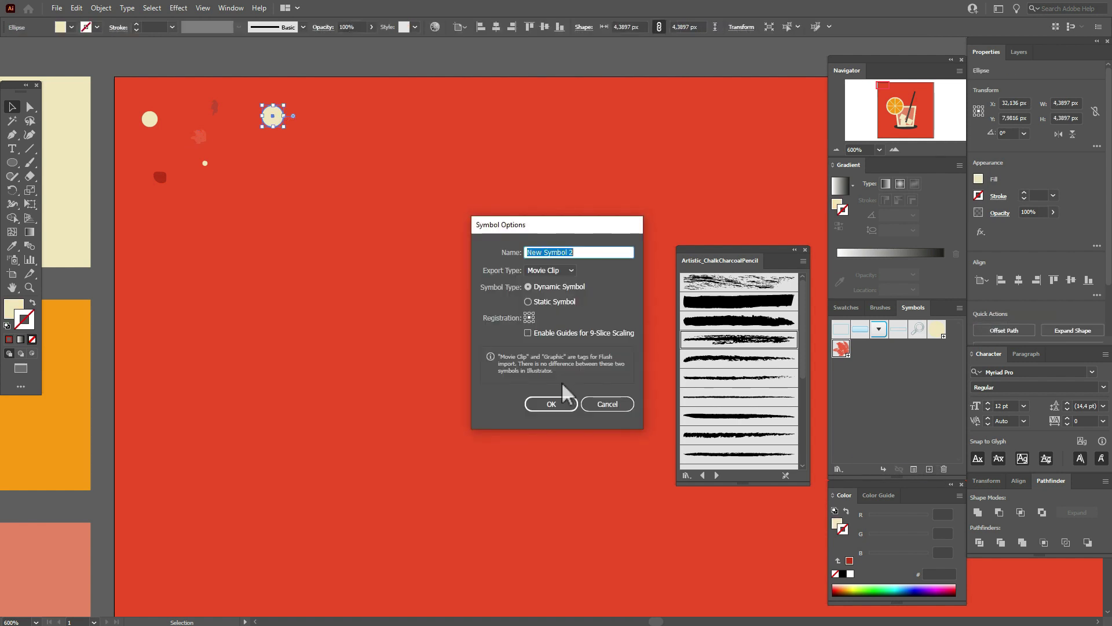
pyautogui.click(555, 406)
pyautogui.click(205, 162)
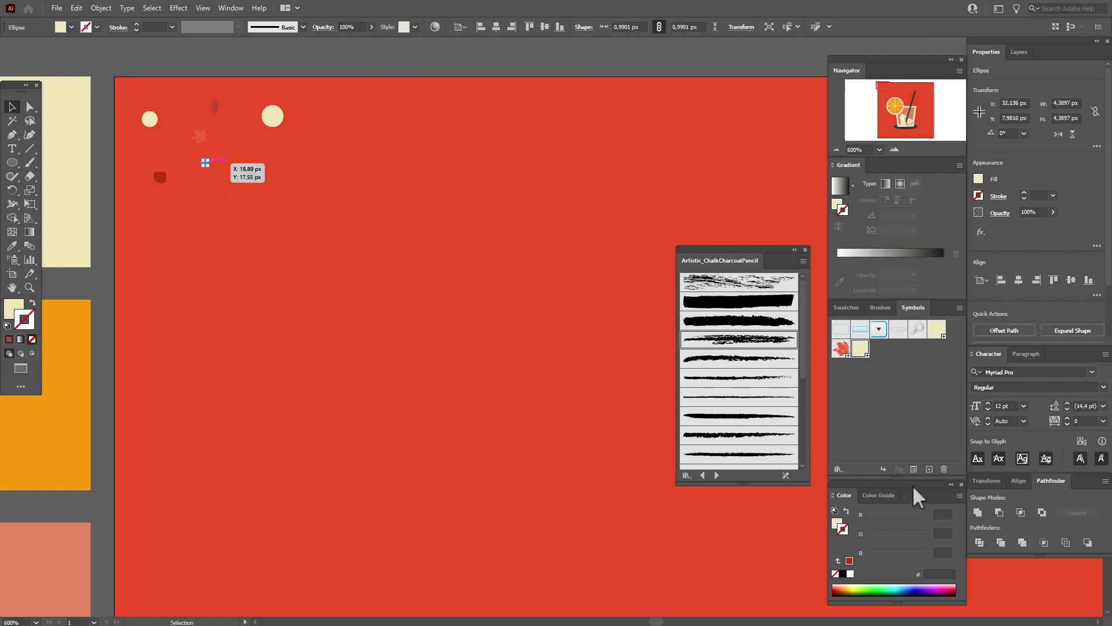
pyautogui.click(929, 469)
pyautogui.click(560, 400)
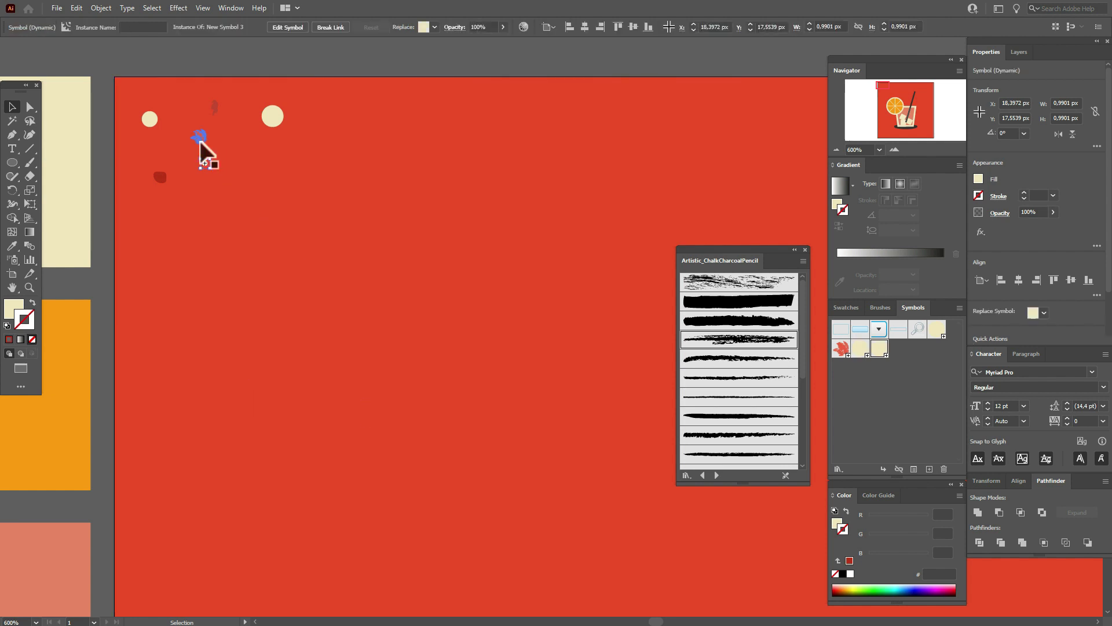
# Step: Save the speckle group and dark red blob as New Symbols 4 and 5, then select all loose speckles
pyautogui.click(216, 106)
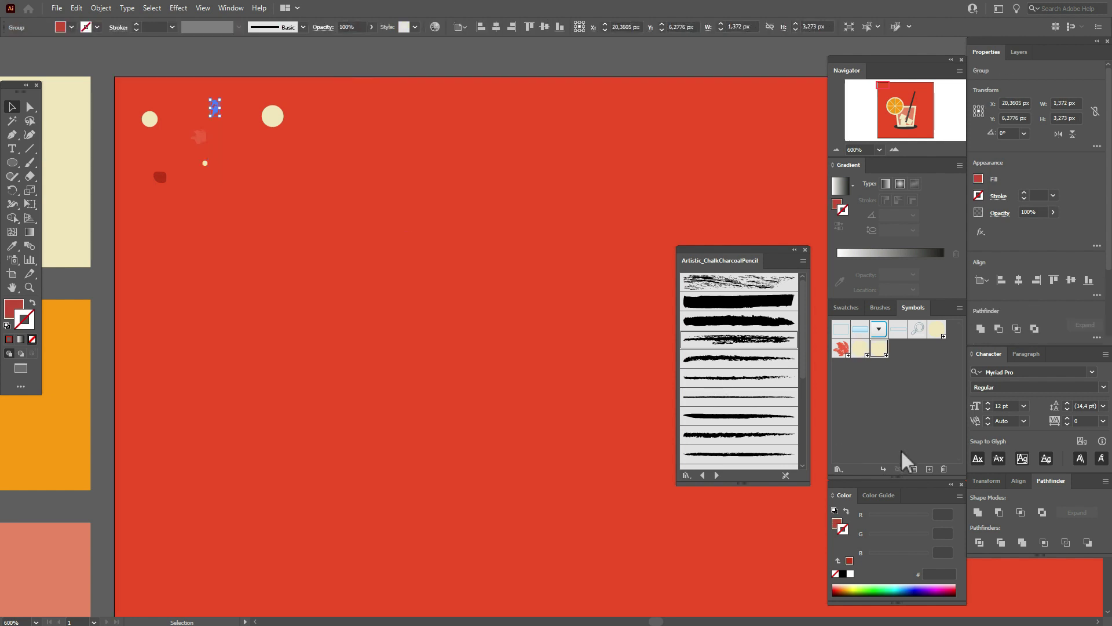
pyautogui.click(930, 468)
pyautogui.click(560, 405)
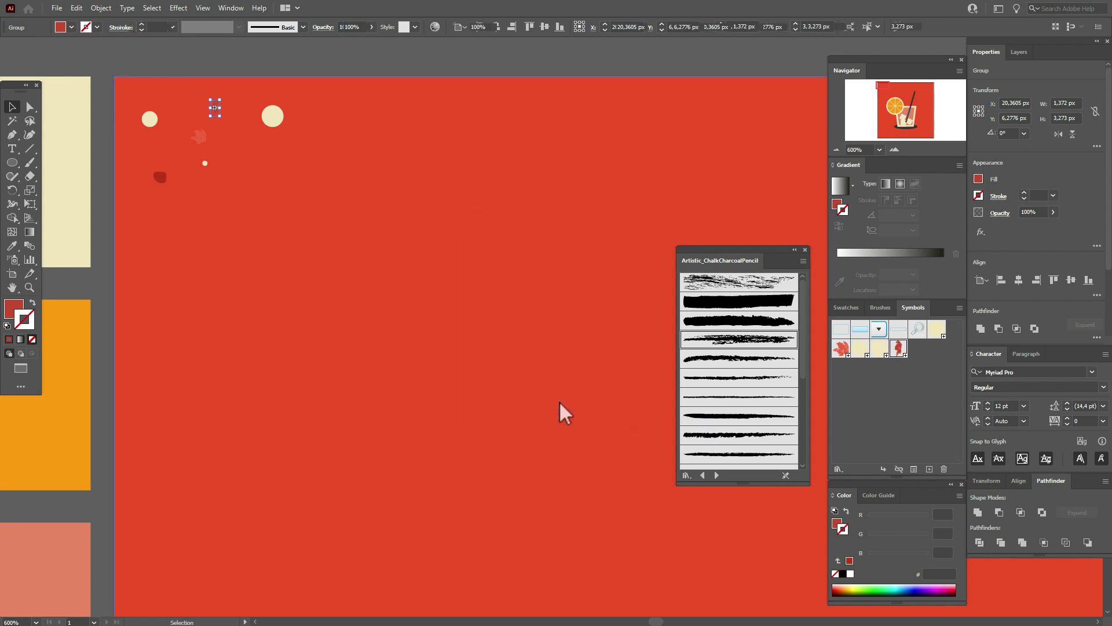
pyautogui.click(160, 177)
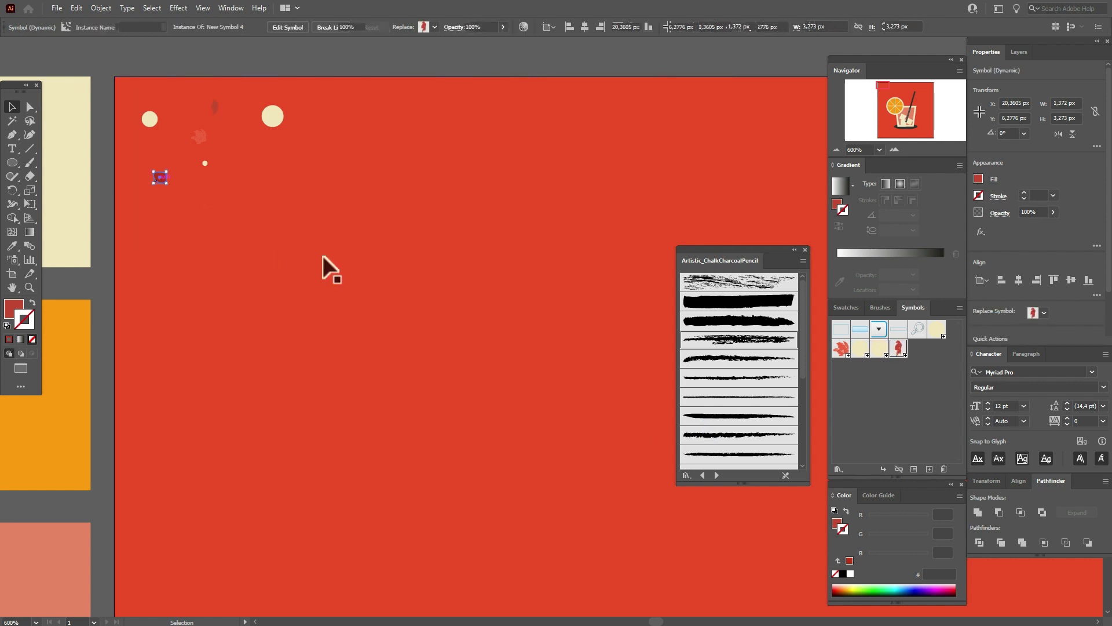
pyautogui.click(929, 469)
pyautogui.click(578, 410)
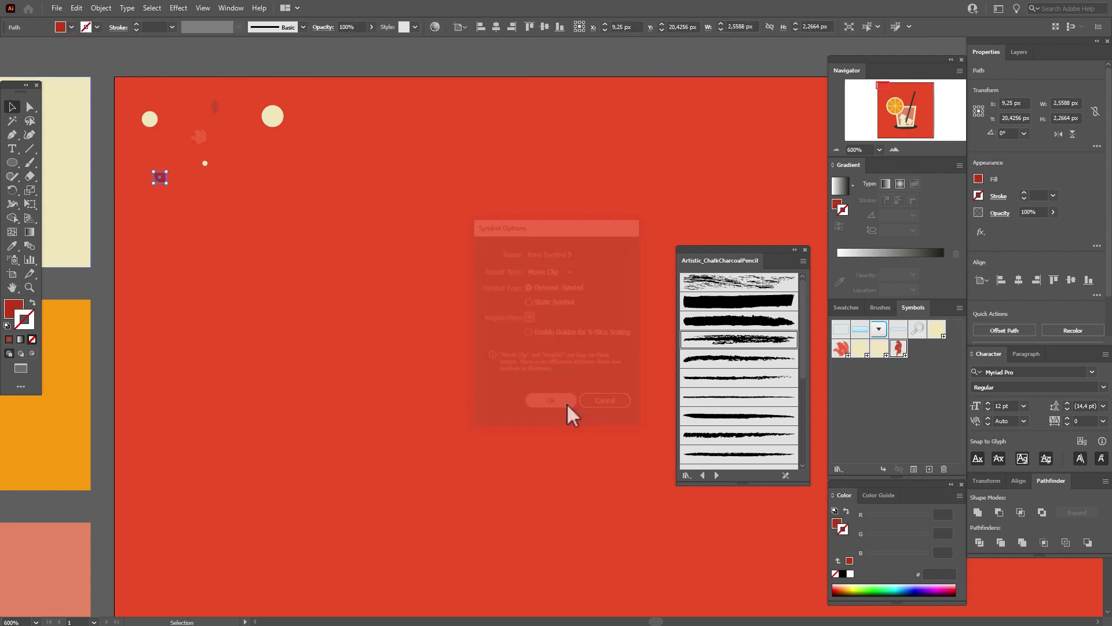
pyautogui.click(300, 56)
pyautogui.moveTo(332, 214); pyautogui.dragTo(334, 215)
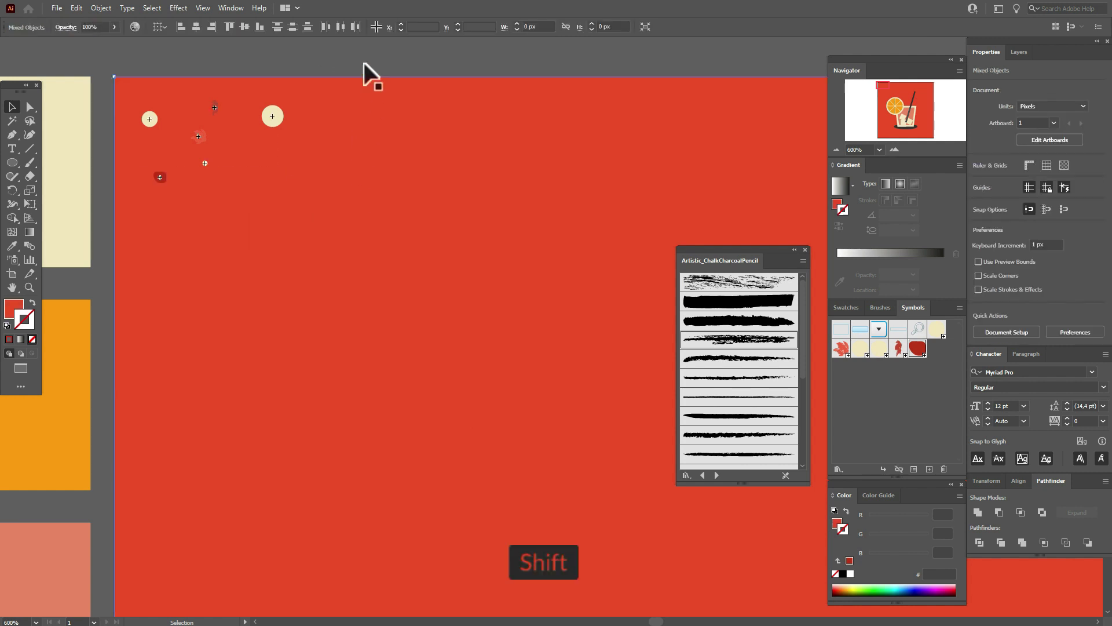
# Step: Delete the original speckle shapes and spray speckle symbols across the artboard with the Symbol Sprayer
pyautogui.press('Delete')
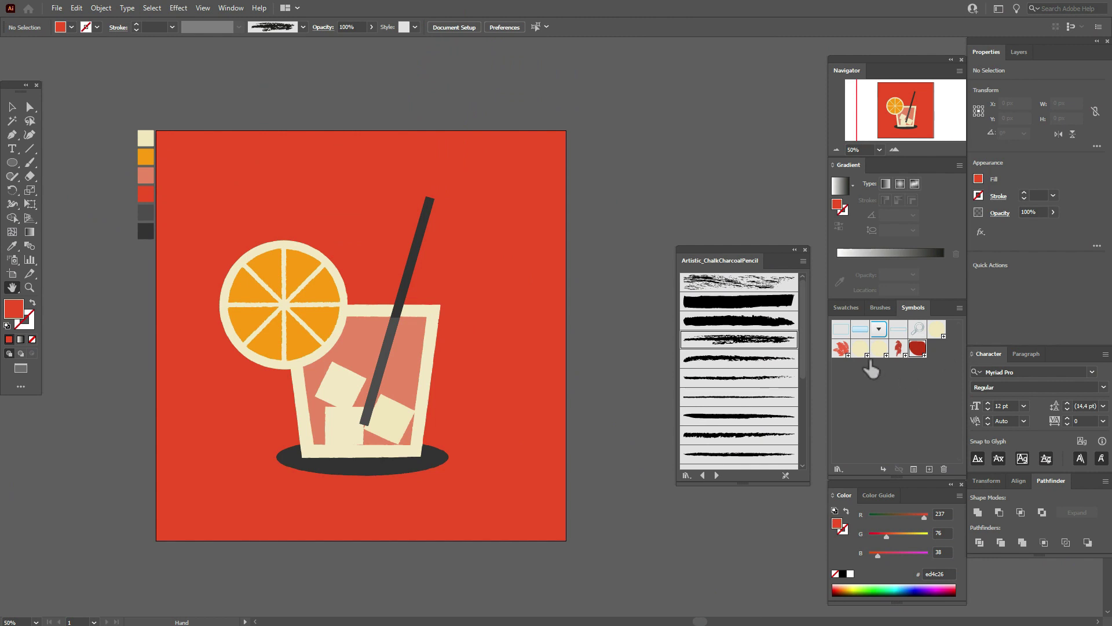
pyautogui.doubleClick(19, 263)
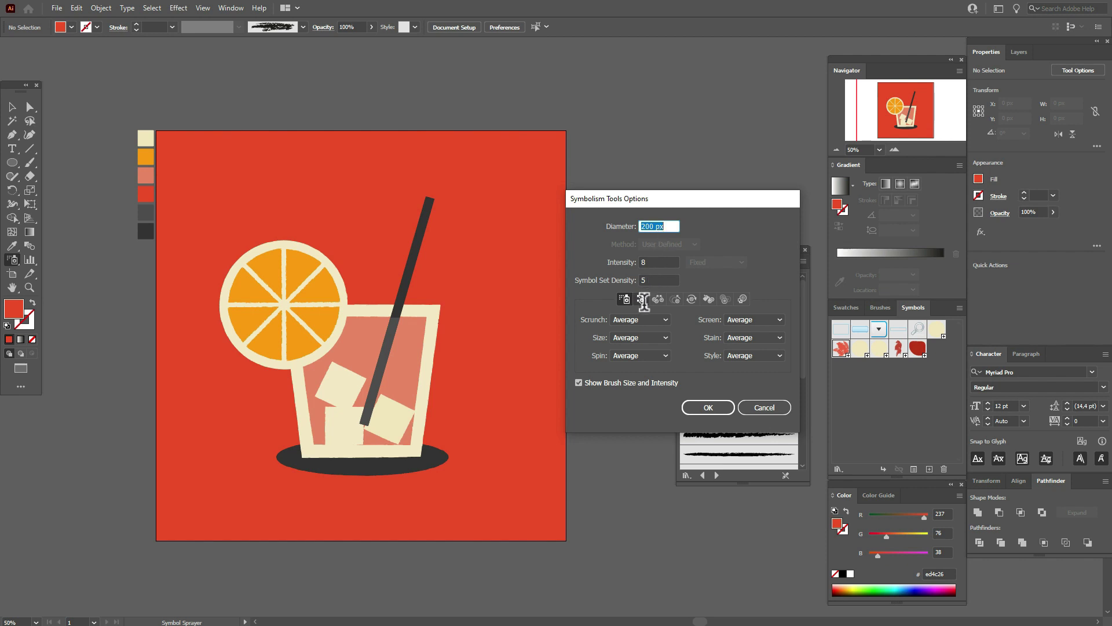
pyautogui.click(707, 407)
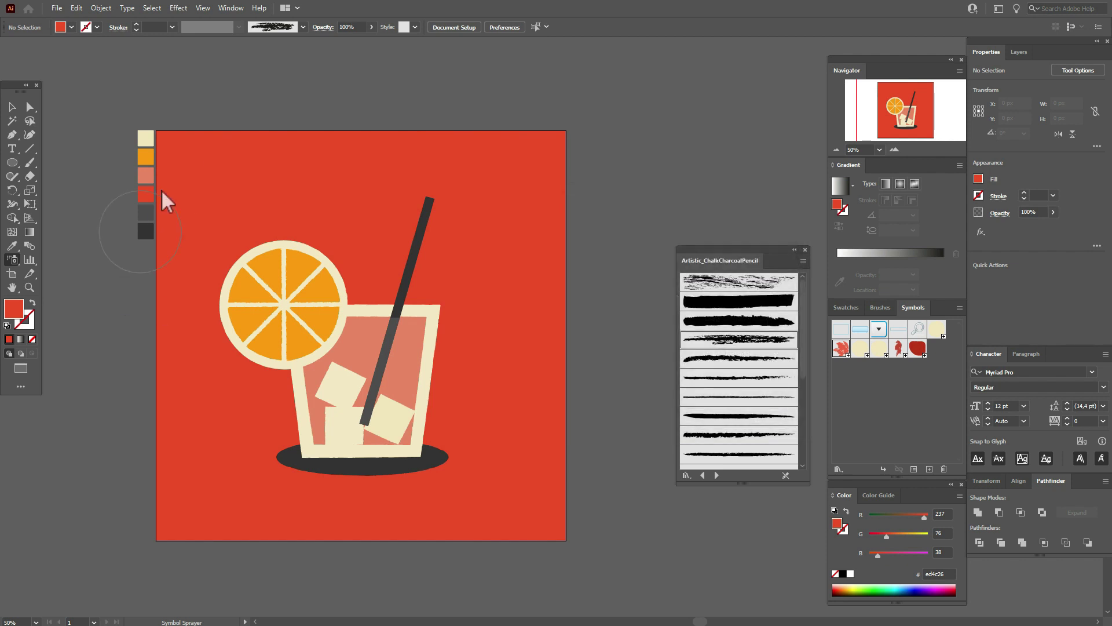
pyautogui.moveTo(147, 186)
pyautogui.mouseDown()
pyautogui.moveTo(362, 129)
pyautogui.moveTo(432, 240)
pyautogui.moveTo(514, 216)
pyautogui.moveTo(532, 353)
pyautogui.moveTo(348, 440)
pyautogui.moveTo(291, 243)
pyautogui.moveTo(145, 482)
pyautogui.moveTo(496, 508)
pyautogui.moveTo(455, 529)
pyautogui.moveTo(355, 459)
pyautogui.moveTo(179, 402)
pyautogui.moveTo(184, 255)
pyautogui.moveTo(222, 216)
pyautogui.moveTo(311, 217)
pyautogui.moveTo(396, 259)
pyautogui.moveTo(576, 258)
pyautogui.moveTo(442, 265)
pyautogui.moveTo(412, 293)
pyautogui.moveTo(538, 350)
pyautogui.mouseUp()
pyautogui.click(12, 108)
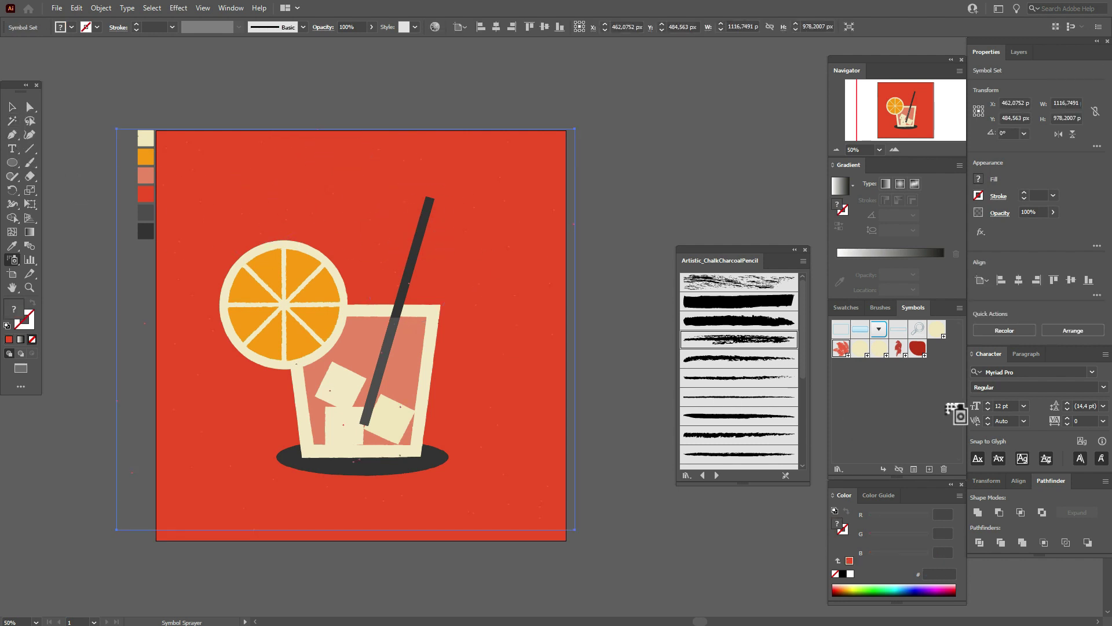
# Step: Spray the pale cream speckle over the upper left, straw, orange, bottom and right side, then deselect
pyautogui.click(882, 349)
pyautogui.moveTo(192, 164)
pyautogui.mouseDown()
pyautogui.moveTo(189, 224)
pyautogui.moveTo(235, 237)
pyautogui.mouseUp()
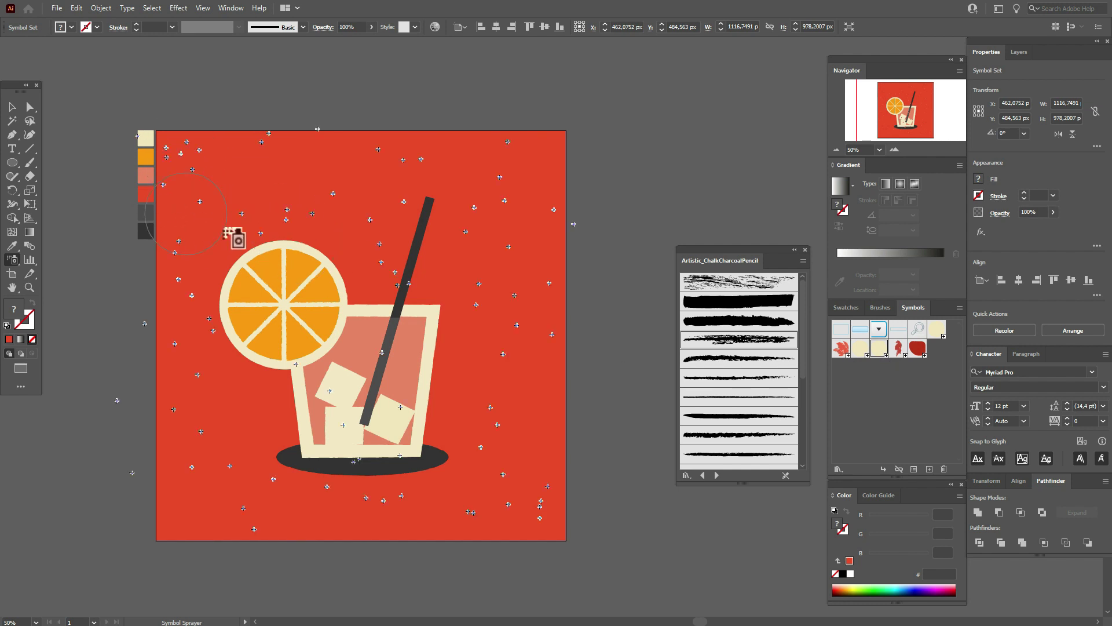
pyautogui.moveTo(430, 199)
pyautogui.mouseDown()
pyautogui.moveTo(459, 226)
pyautogui.moveTo(400, 272)
pyautogui.moveTo(438, 208)
pyautogui.moveTo(405, 277)
pyautogui.moveTo(427, 323)
pyautogui.moveTo(276, 334)
pyautogui.moveTo(282, 314)
pyautogui.moveTo(228, 298)
pyautogui.moveTo(210, 340)
pyautogui.moveTo(229, 449)
pyautogui.moveTo(280, 428)
pyautogui.moveTo(216, 471)
pyautogui.moveTo(183, 570)
pyautogui.moveTo(217, 553)
pyautogui.mouseUp()
pyautogui.moveTo(382, 498)
pyautogui.mouseDown()
pyautogui.moveTo(432, 499)
pyautogui.moveTo(497, 532)
pyautogui.mouseUp()
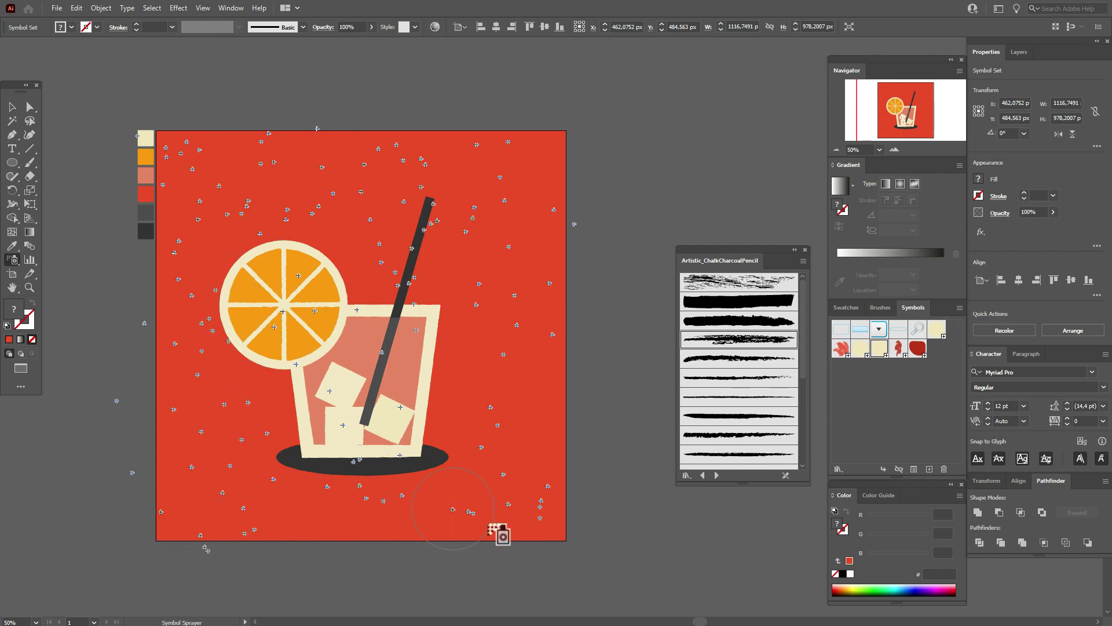
pyautogui.moveTo(574, 414)
pyautogui.mouseDown()
pyautogui.moveTo(348, 526)
pyautogui.moveTo(357, 533)
pyautogui.mouseUp()
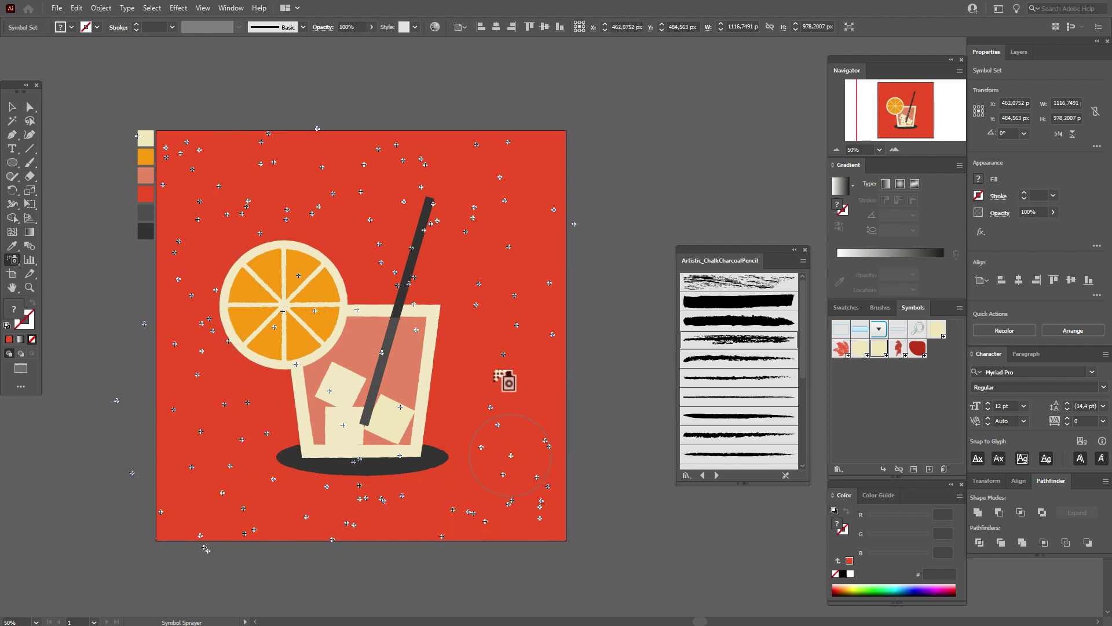
pyautogui.moveTo(477, 391)
pyautogui.mouseDown()
pyautogui.moveTo(552, 320)
pyautogui.moveTo(566, 148)
pyautogui.mouseUp()
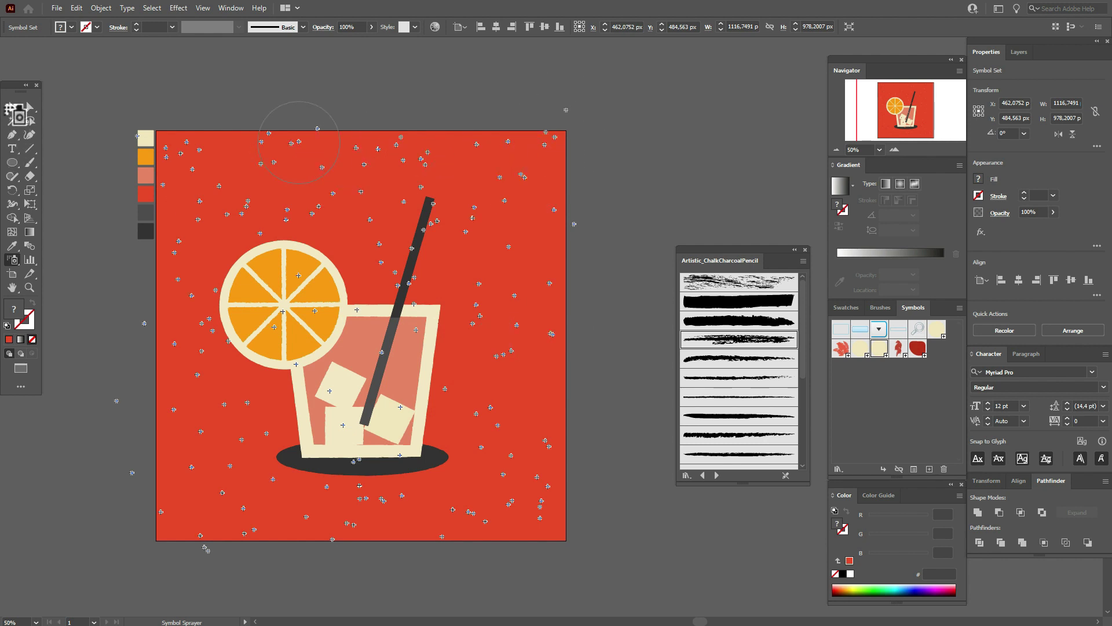
pyautogui.press('v')
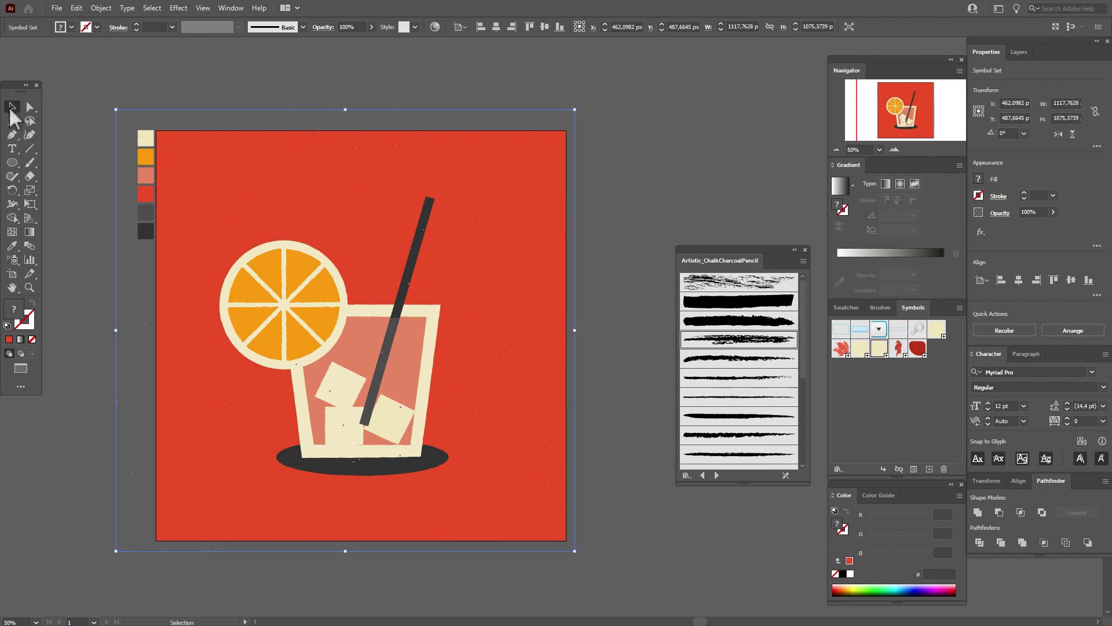
pyautogui.click(178, 84)
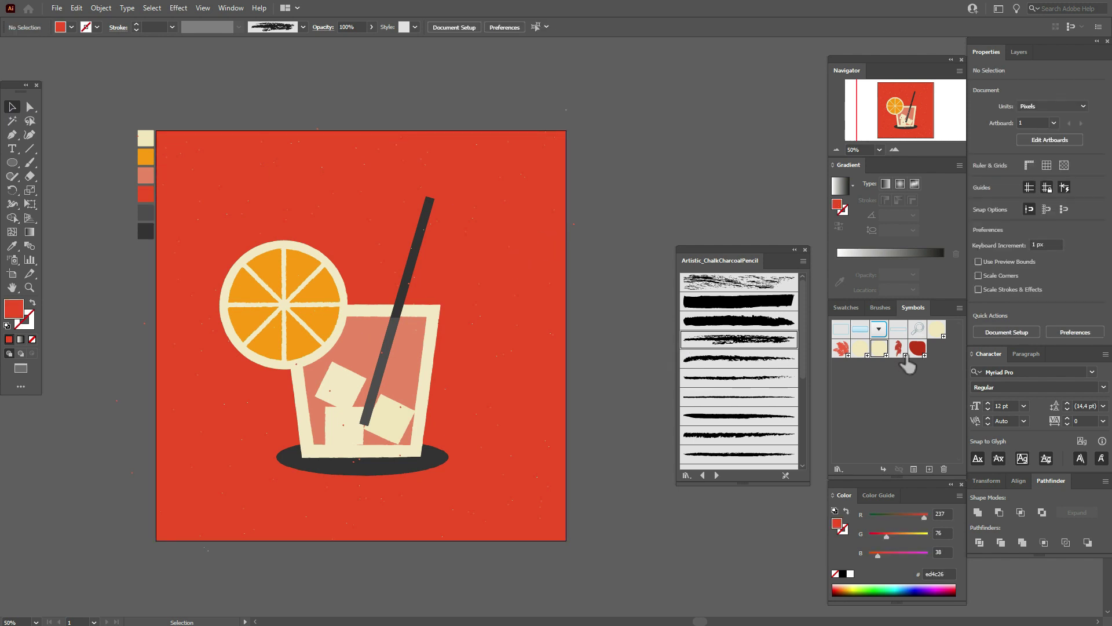
# Step: Spray another speckle layer over the upper, lower and edge areas of the artboard, then deselect
pyautogui.press('l')
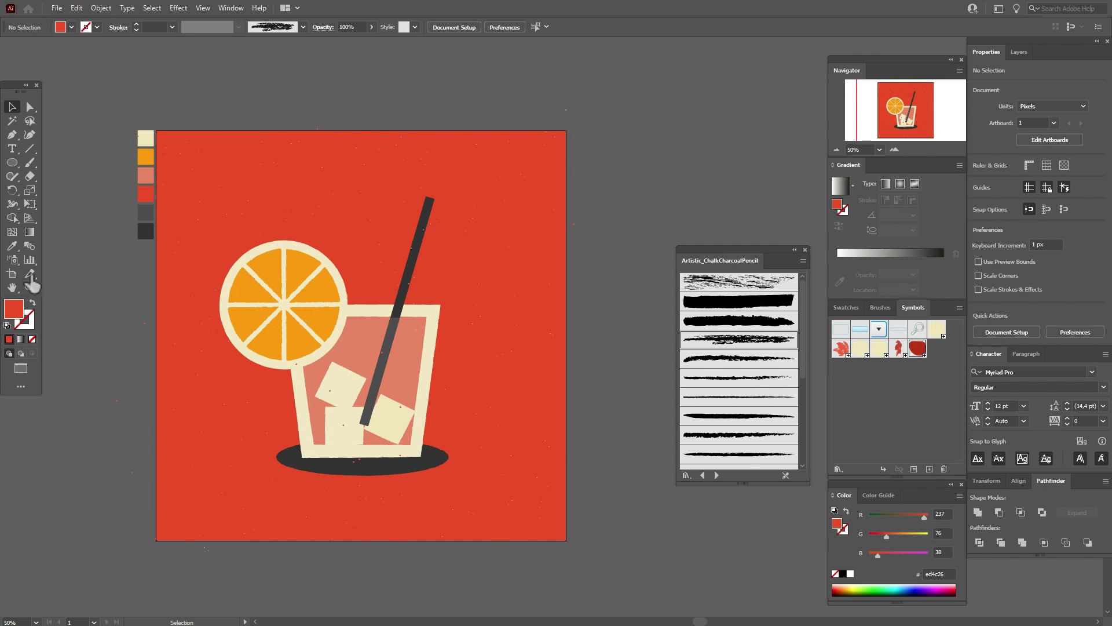
pyautogui.hotkey('shift', 's')
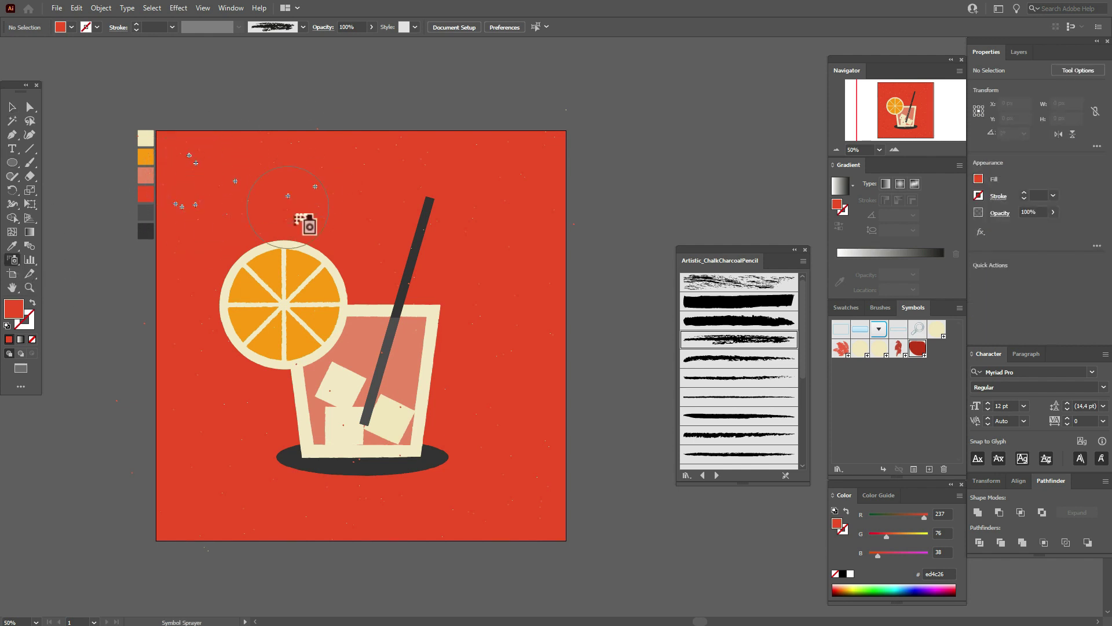
pyautogui.moveTo(298, 217)
pyautogui.mouseDown()
pyautogui.moveTo(357, 239)
pyautogui.moveTo(469, 212)
pyautogui.moveTo(411, 229)
pyautogui.moveTo(492, 343)
pyautogui.mouseUp()
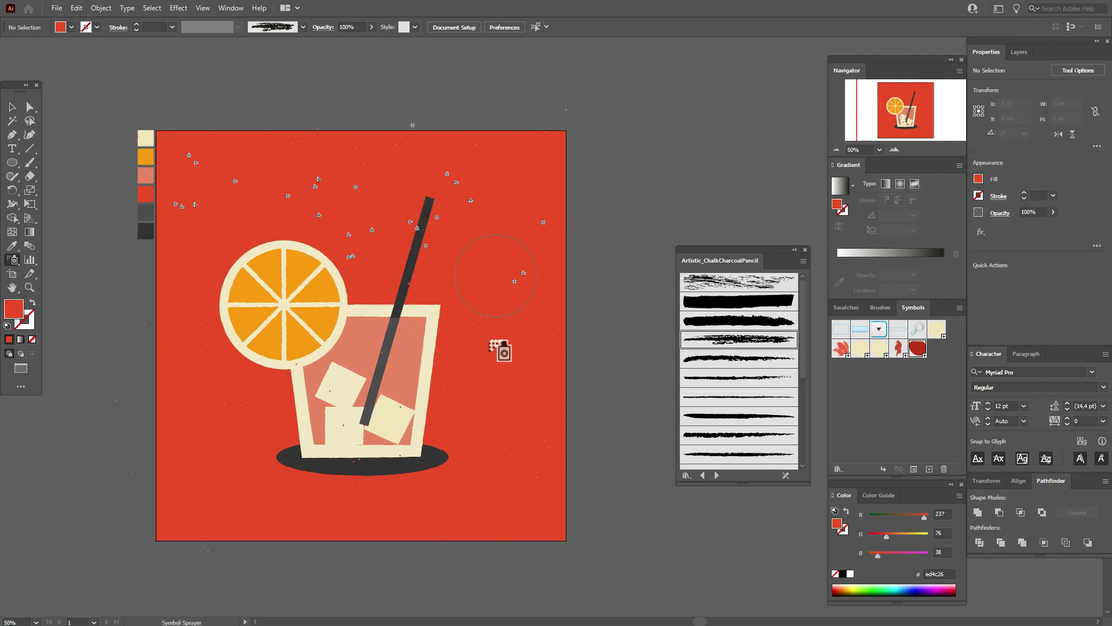
pyautogui.moveTo(471, 408)
pyautogui.mouseDown()
pyautogui.moveTo(361, 503)
pyautogui.moveTo(276, 459)
pyautogui.moveTo(252, 388)
pyautogui.moveTo(191, 468)
pyautogui.mouseUp()
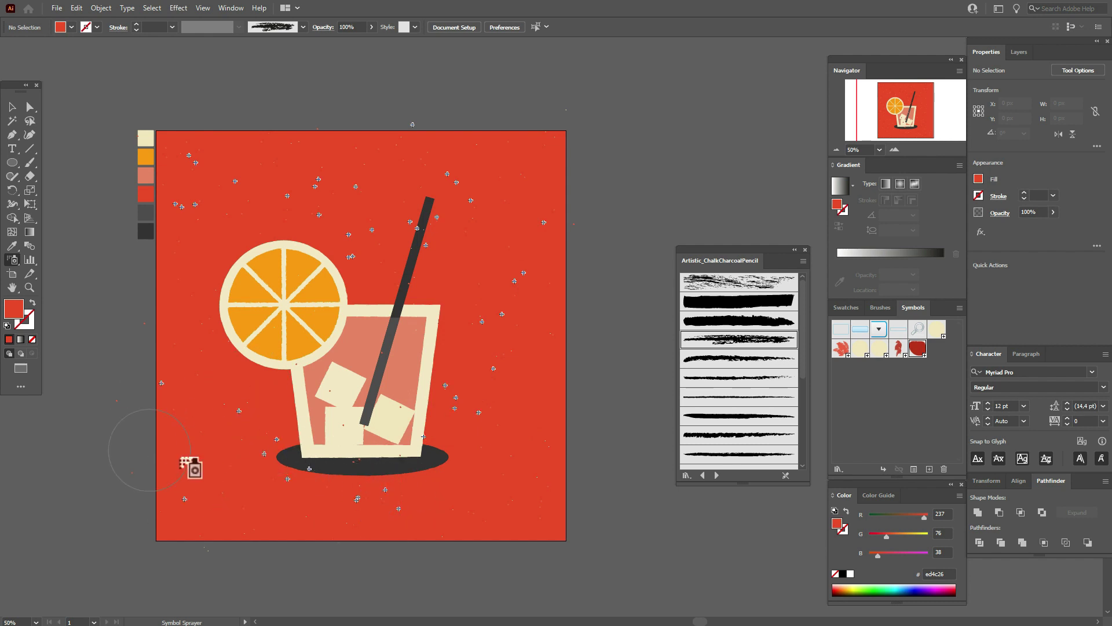
pyautogui.moveTo(255, 536)
pyautogui.mouseDown()
pyautogui.moveTo(480, 544)
pyautogui.moveTo(583, 457)
pyautogui.moveTo(572, 256)
pyautogui.moveTo(270, 261)
pyautogui.moveTo(173, 251)
pyautogui.moveTo(162, 239)
pyautogui.moveTo(286, 136)
pyautogui.moveTo(279, 183)
pyautogui.moveTo(379, 201)
pyautogui.moveTo(345, 252)
pyautogui.moveTo(436, 255)
pyautogui.moveTo(550, 221)
pyautogui.moveTo(550, 166)
pyautogui.moveTo(598, 451)
pyautogui.moveTo(504, 483)
pyautogui.moveTo(521, 505)
pyautogui.moveTo(473, 469)
pyautogui.moveTo(414, 530)
pyautogui.moveTo(266, 451)
pyautogui.moveTo(214, 450)
pyautogui.moveTo(160, 364)
pyautogui.mouseUp()
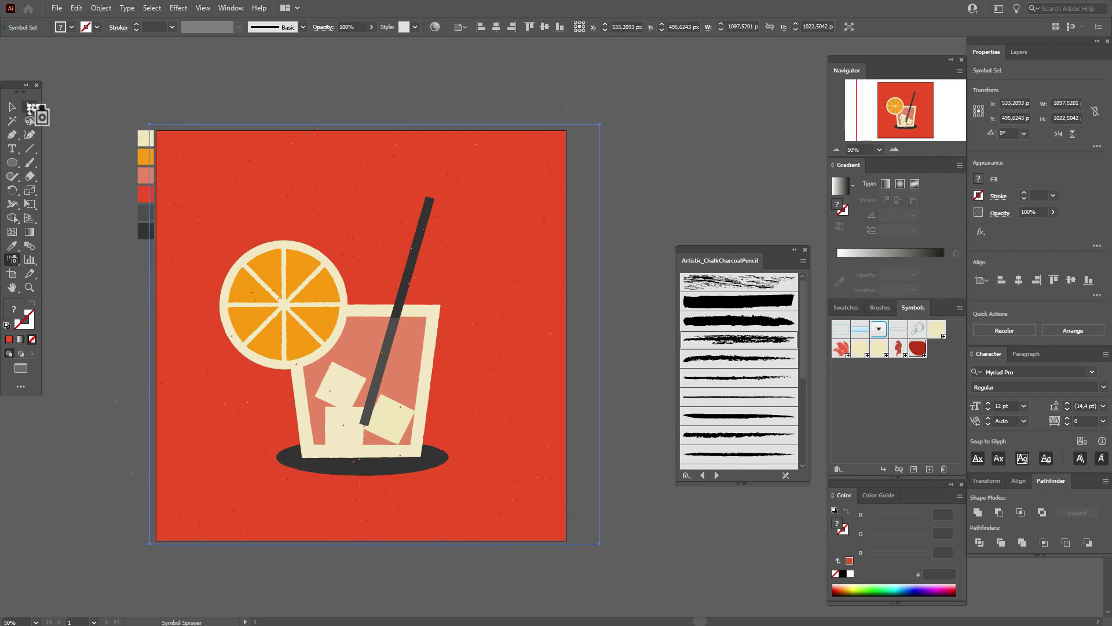
pyautogui.press('v')
pyautogui.click(180, 87)
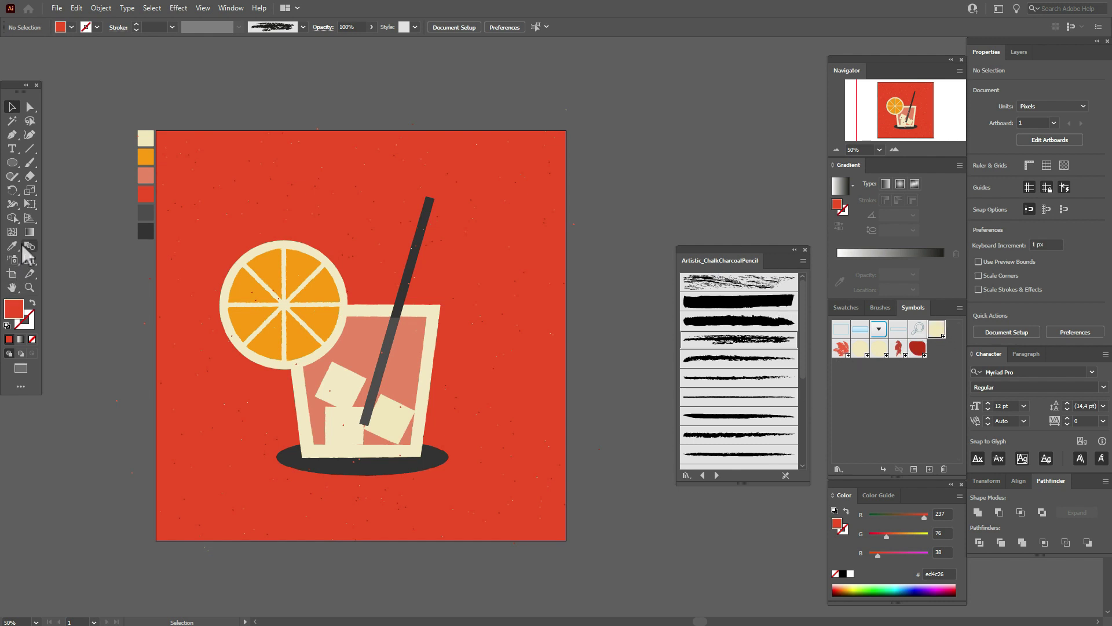
# Step: Spray speckles down and across the glass, starting from the straw
pyautogui.click(13, 260)
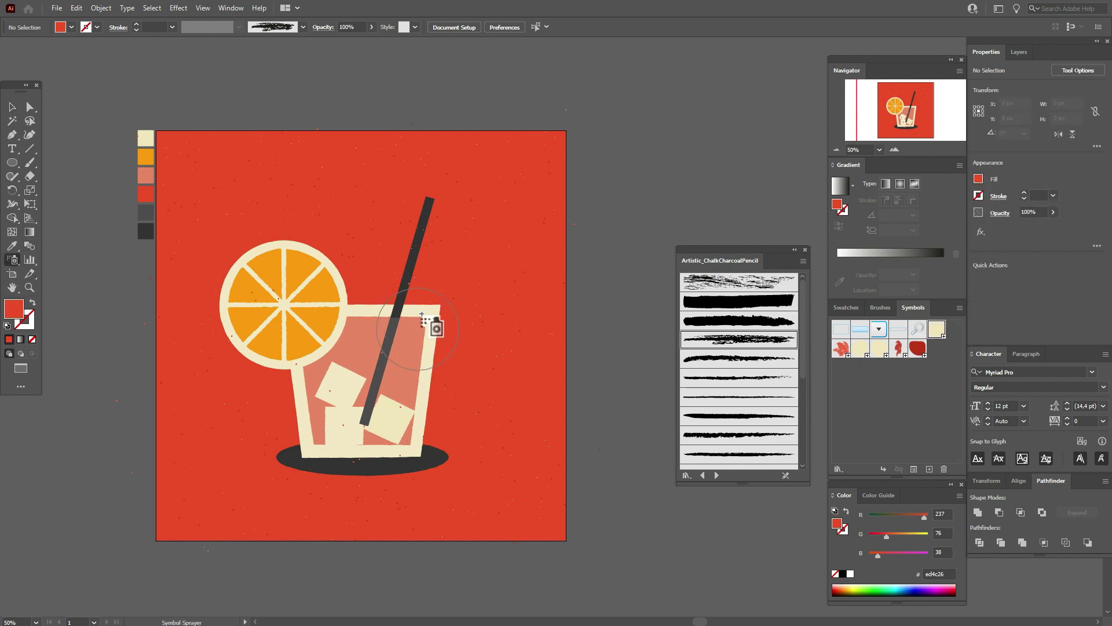
pyautogui.moveTo(422, 313)
pyautogui.mouseDown()
pyautogui.moveTo(398, 406)
pyautogui.moveTo(346, 434)
pyautogui.moveTo(308, 436)
pyautogui.moveTo(388, 433)
pyautogui.moveTo(417, 405)
pyautogui.mouseUp()
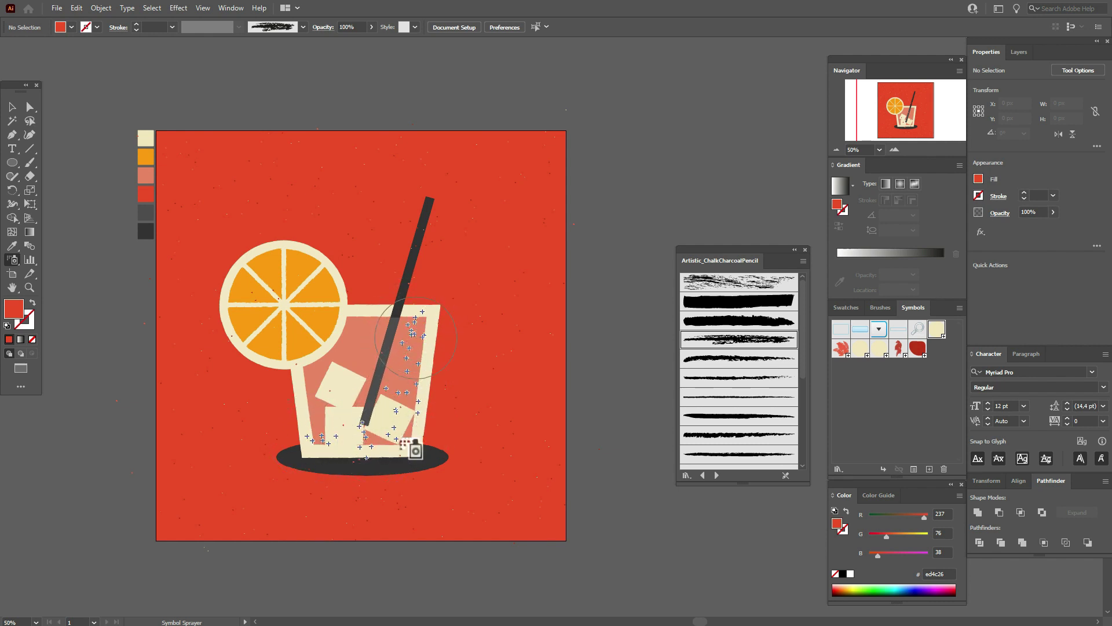
pyautogui.moveTo(369, 462); pyautogui.dragTo(383, 469)
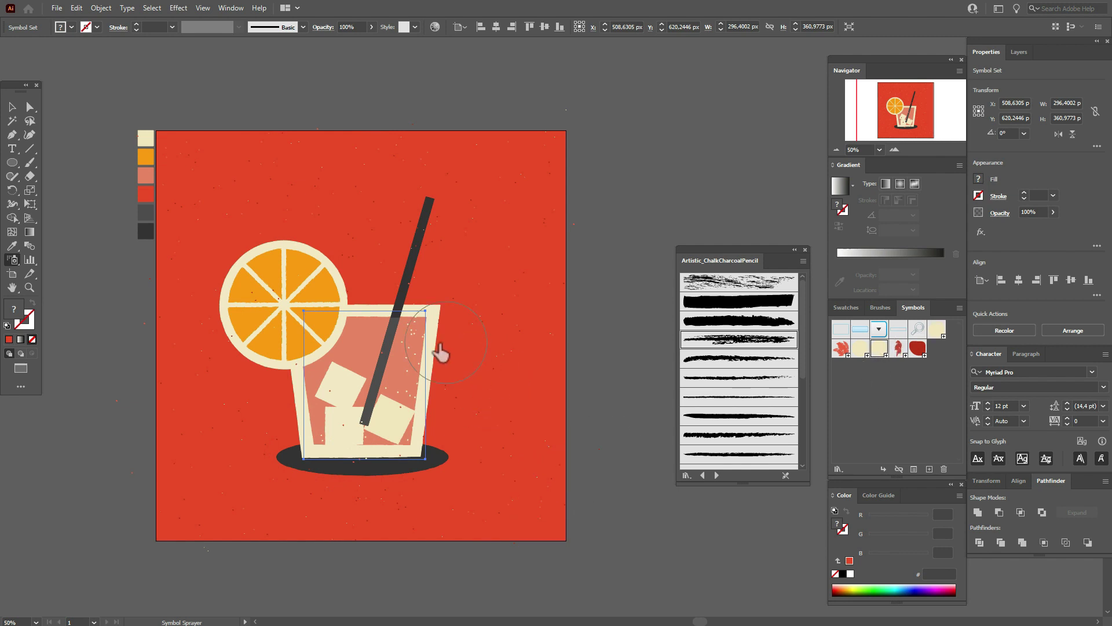
pyautogui.moveTo(441, 352); pyautogui.dragTo(418, 351)
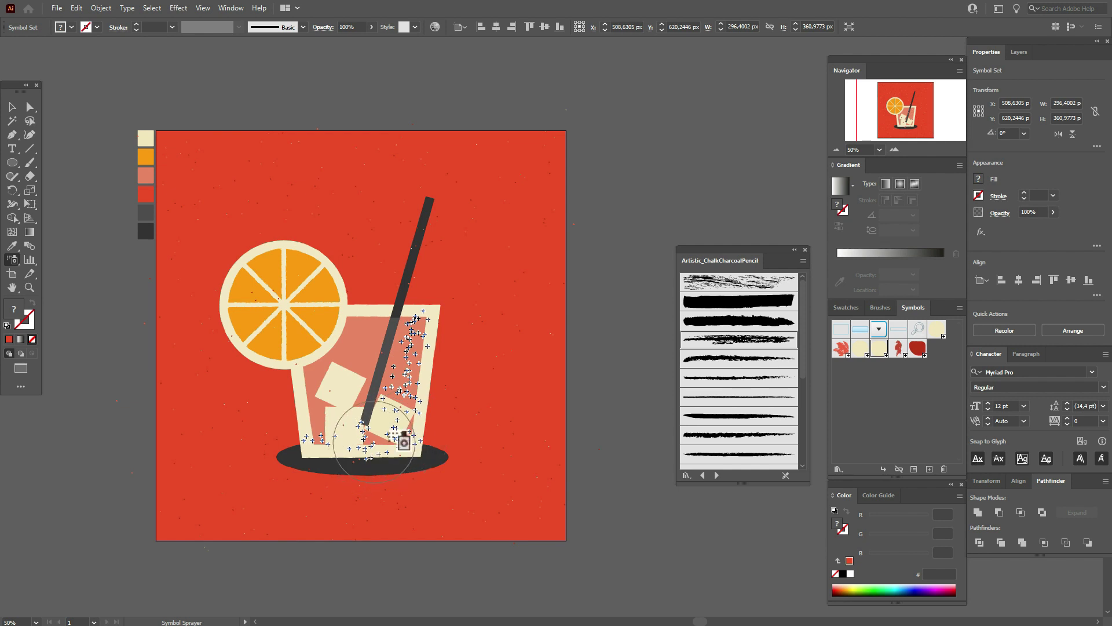
pyautogui.moveTo(470, 440); pyautogui.dragTo(472, 441)
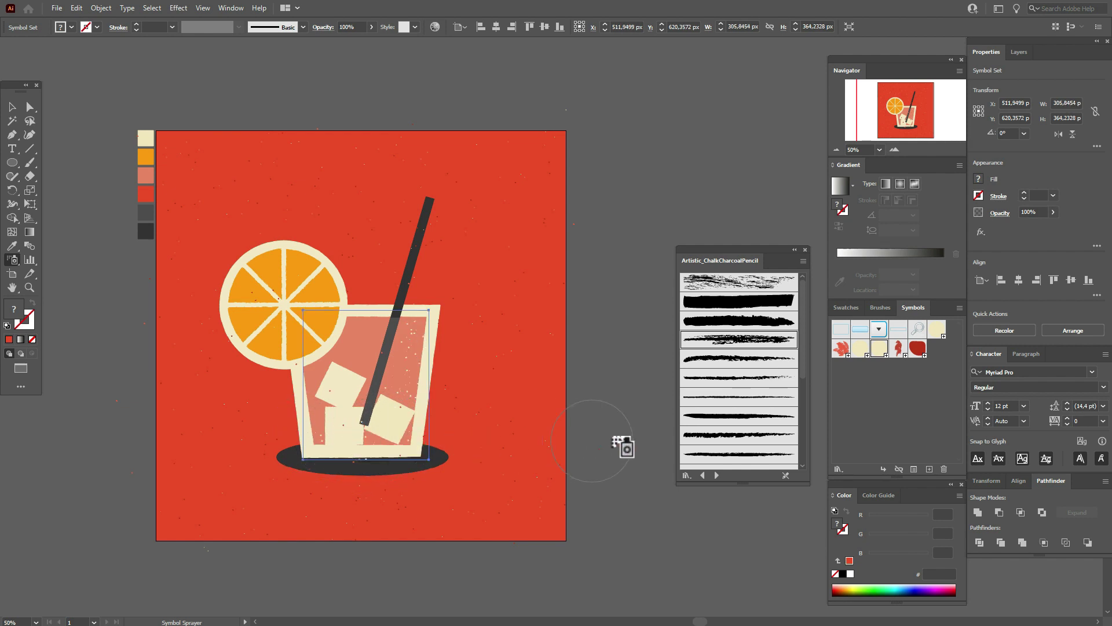
# Step: Spray a different speckle symbol, then the red speckle symbol, over the glass
pyautogui.click(861, 349)
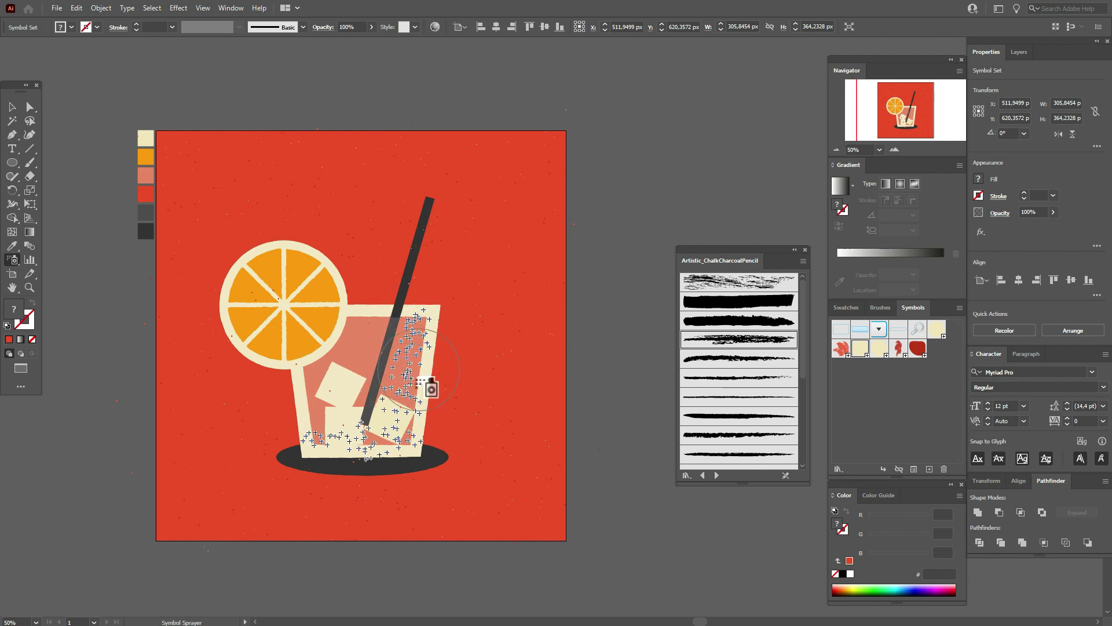
pyautogui.moveTo(427, 385)
pyautogui.mouseDown()
pyautogui.moveTo(369, 436)
pyautogui.moveTo(317, 437)
pyautogui.moveTo(381, 443)
pyautogui.moveTo(405, 414)
pyautogui.moveTo(422, 320)
pyautogui.mouseUp()
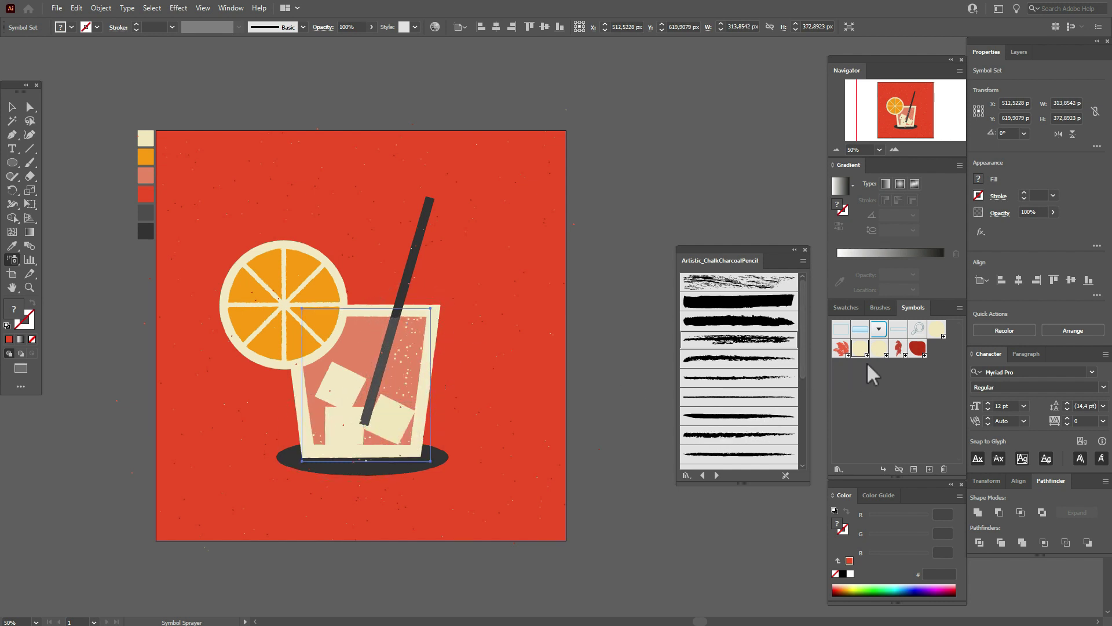
pyautogui.click(919, 349)
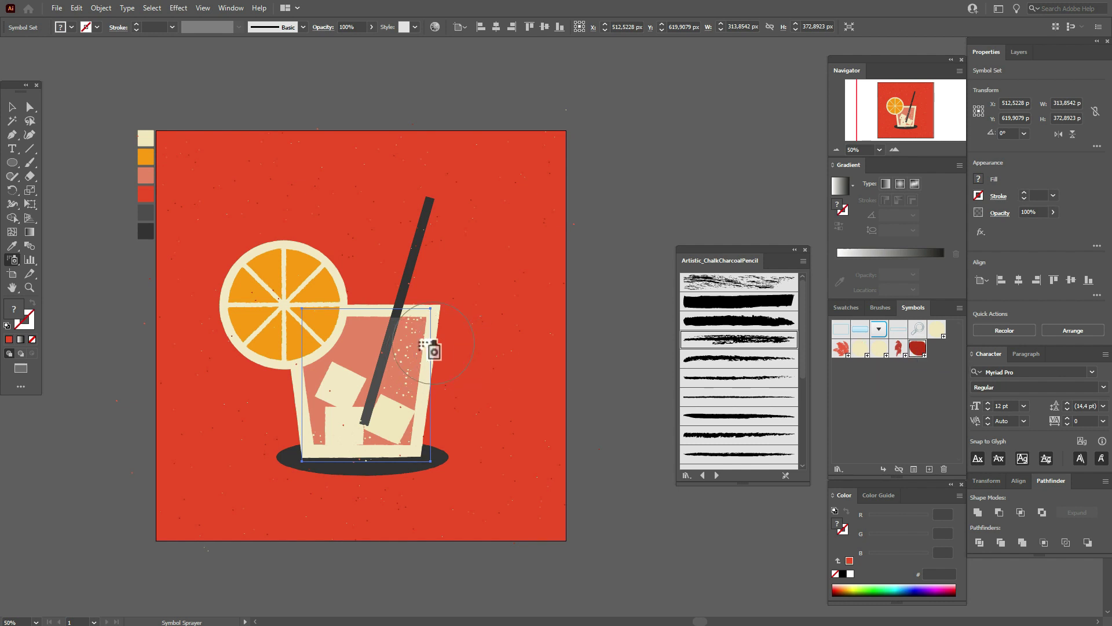
pyautogui.moveTo(428, 346)
pyautogui.mouseDown()
pyautogui.moveTo(413, 336)
pyautogui.moveTo(399, 357)
pyautogui.moveTo(410, 383)
pyautogui.moveTo(415, 372)
pyautogui.moveTo(410, 387)
pyautogui.moveTo(348, 454)
pyautogui.moveTo(368, 447)
pyautogui.moveTo(320, 446)
pyautogui.moveTo(418, 412)
pyautogui.mouseUp()
# Step: Spray extra speckles along the artboard's bottom, left, top and right edges, then deselect
pyautogui.click(116, 88)
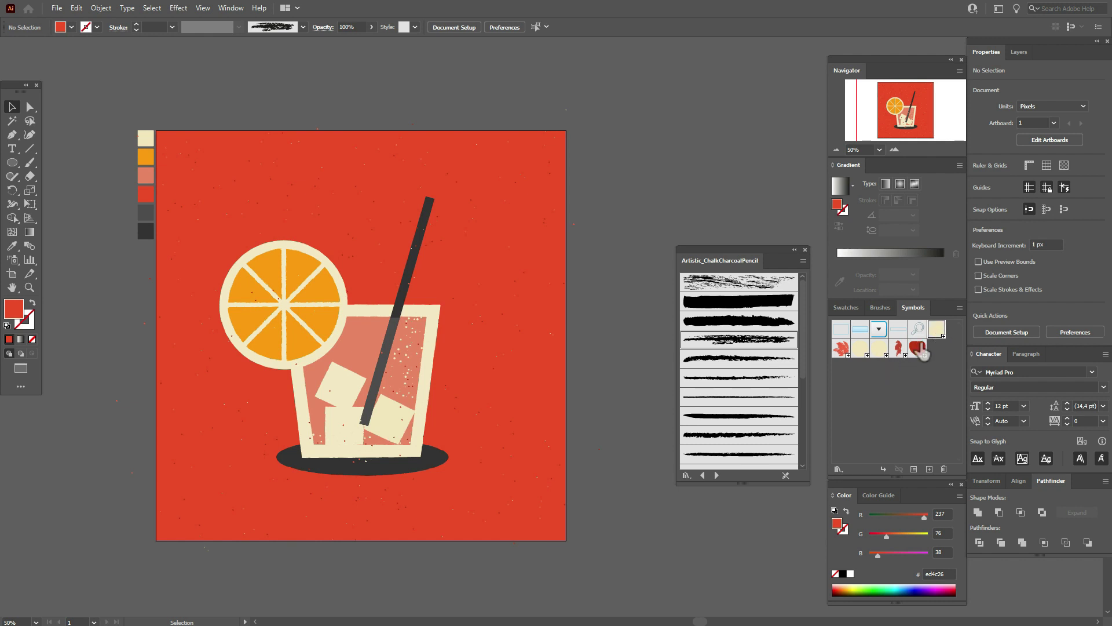
pyautogui.moveTo(922, 352); pyautogui.dragTo(95, 278)
pyautogui.click(13, 261)
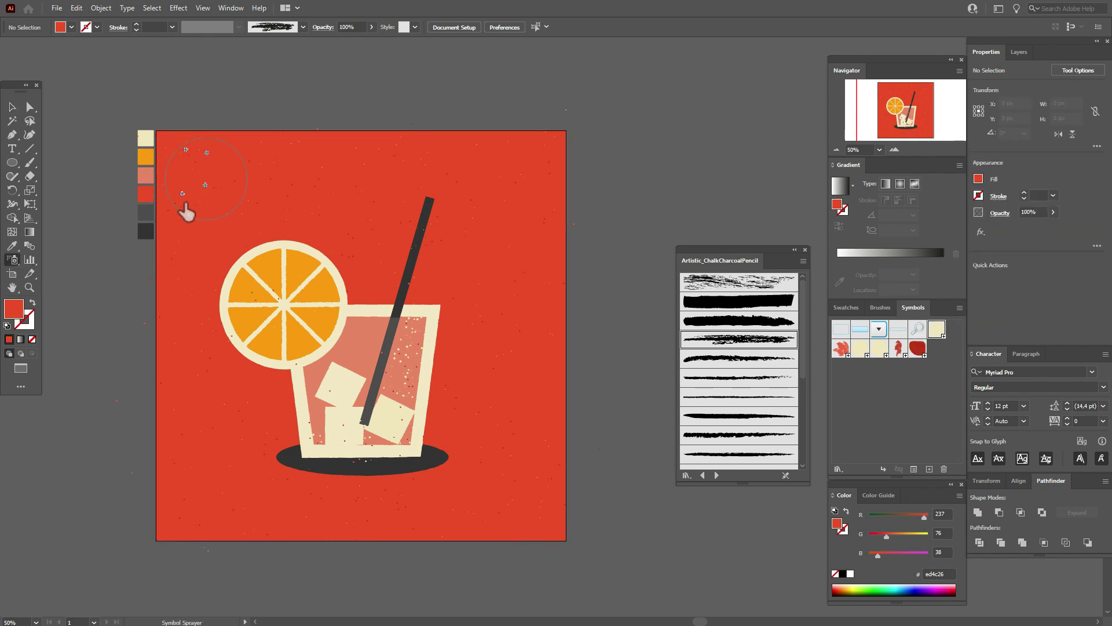
pyautogui.moveTo(467, 390)
pyautogui.mouseDown()
pyautogui.moveTo(563, 422)
pyautogui.moveTo(472, 490)
pyautogui.moveTo(286, 517)
pyautogui.moveTo(218, 393)
pyautogui.mouseUp()
pyautogui.moveTo(218, 272)
pyautogui.mouseDown()
pyautogui.moveTo(295, 176)
pyautogui.moveTo(344, 210)
pyautogui.moveTo(372, 256)
pyautogui.moveTo(448, 159)
pyautogui.moveTo(495, 270)
pyautogui.mouseUp()
pyautogui.moveTo(497, 467)
pyautogui.mouseDown()
pyautogui.moveTo(411, 518)
pyautogui.moveTo(292, 483)
pyautogui.moveTo(283, 385)
pyautogui.moveTo(226, 410)
pyautogui.moveTo(309, 228)
pyautogui.moveTo(224, 200)
pyautogui.moveTo(378, 140)
pyautogui.moveTo(272, 128)
pyautogui.moveTo(213, 159)
pyautogui.moveTo(194, 146)
pyautogui.mouseUp()
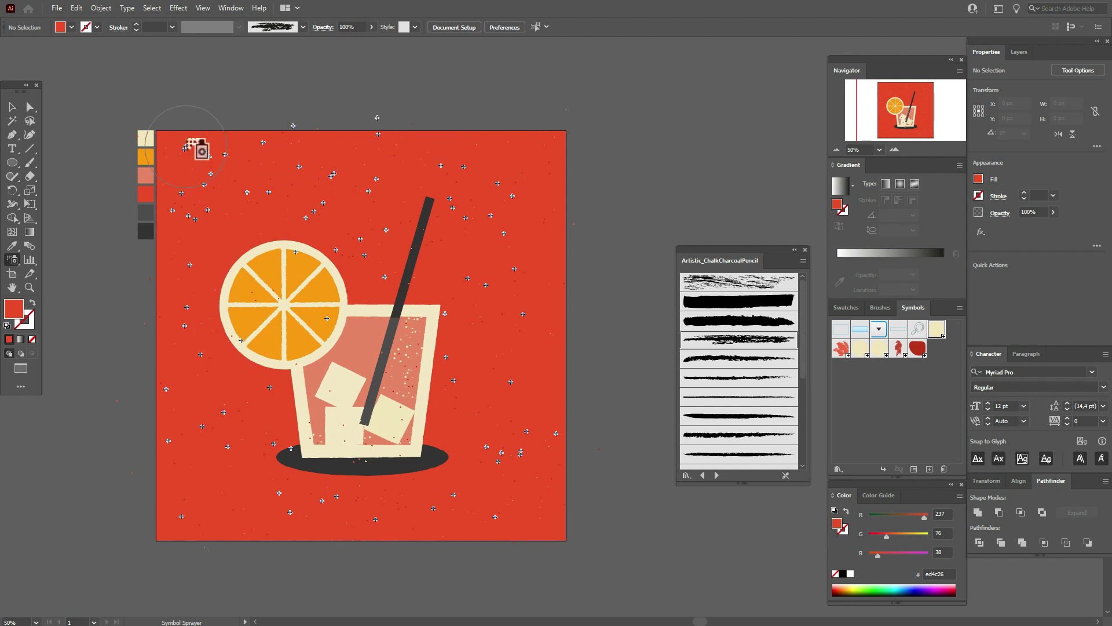
pyautogui.moveTo(464, 153); pyautogui.dragTo(558, 253)
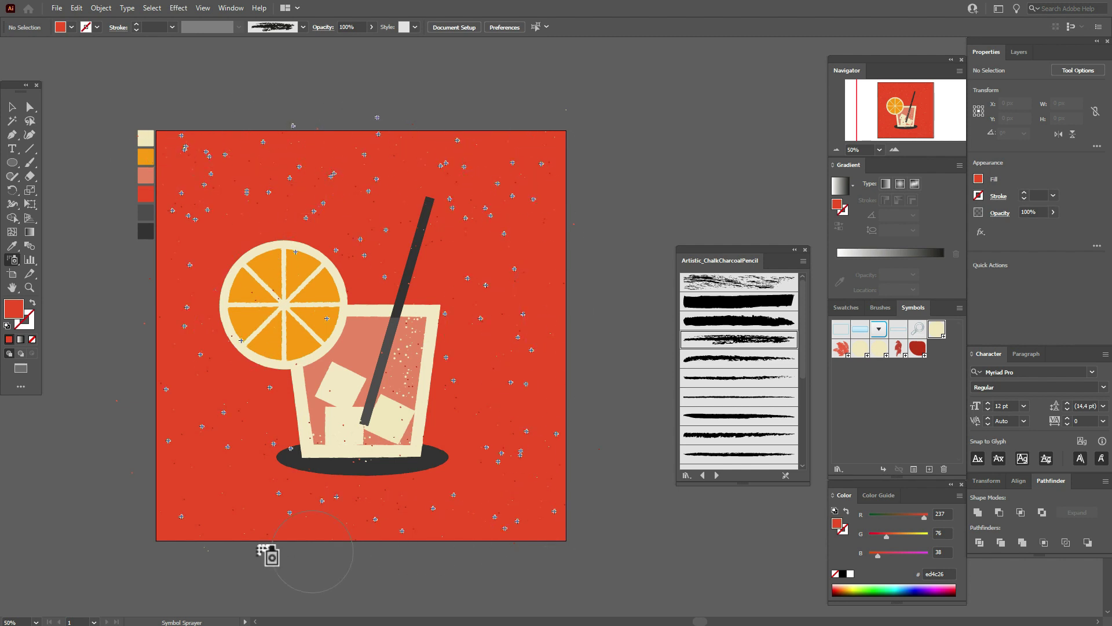
pyautogui.moveTo(235, 387); pyautogui.dragTo(116, 391)
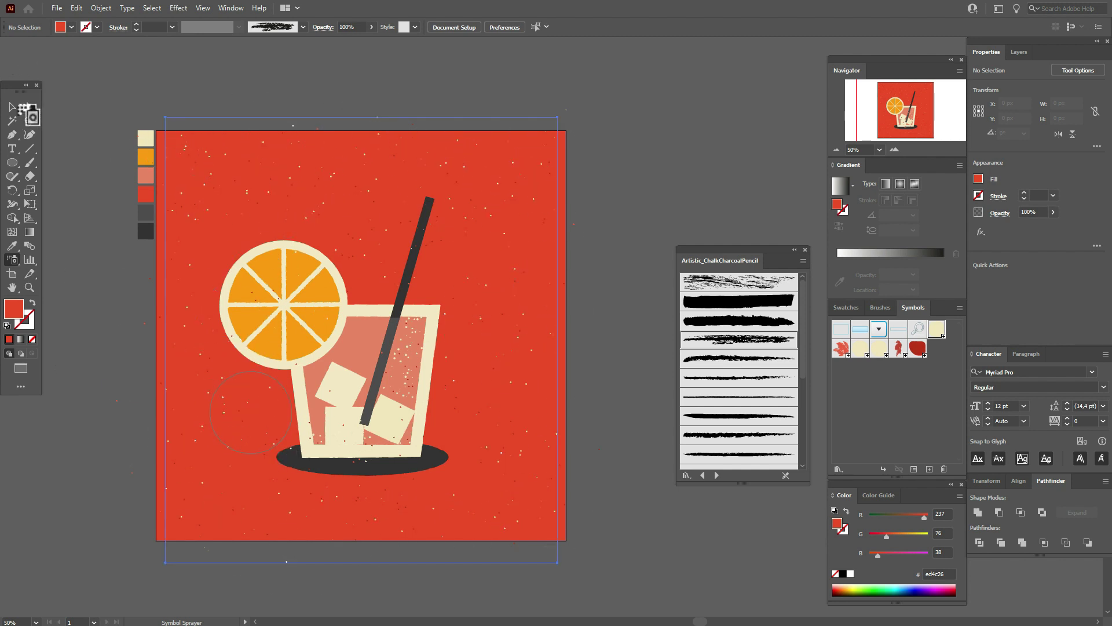
pyautogui.press('v')
pyautogui.click(186, 75)
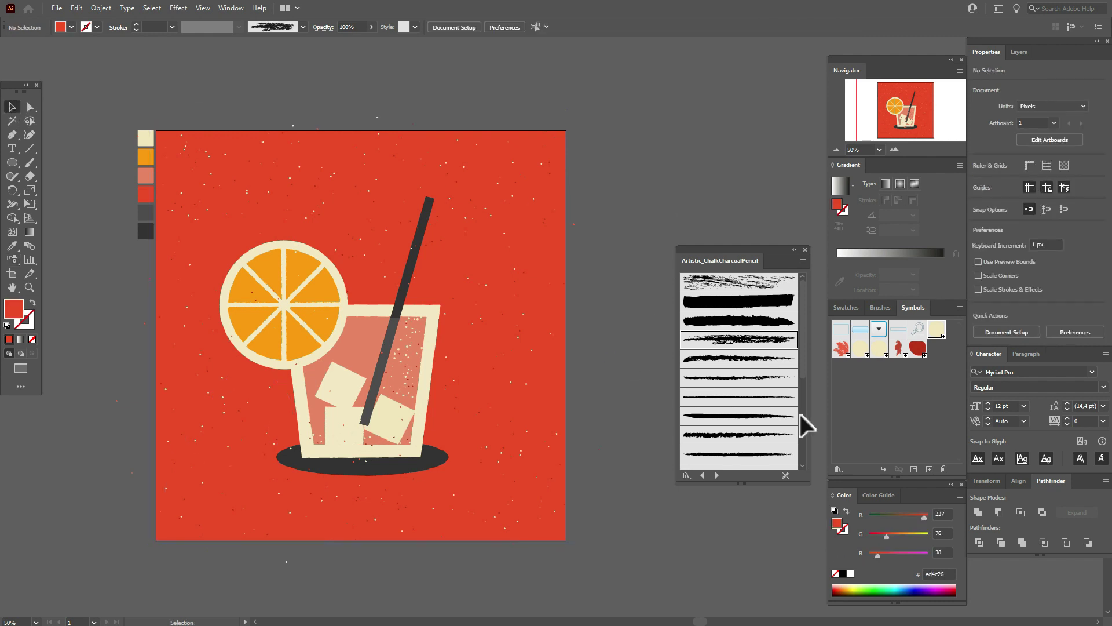
# Step: Spray New Symbol 1 and the red blob symbol over the orange slice and glass, then deselect
pyautogui.click(843, 353)
pyautogui.click(11, 259)
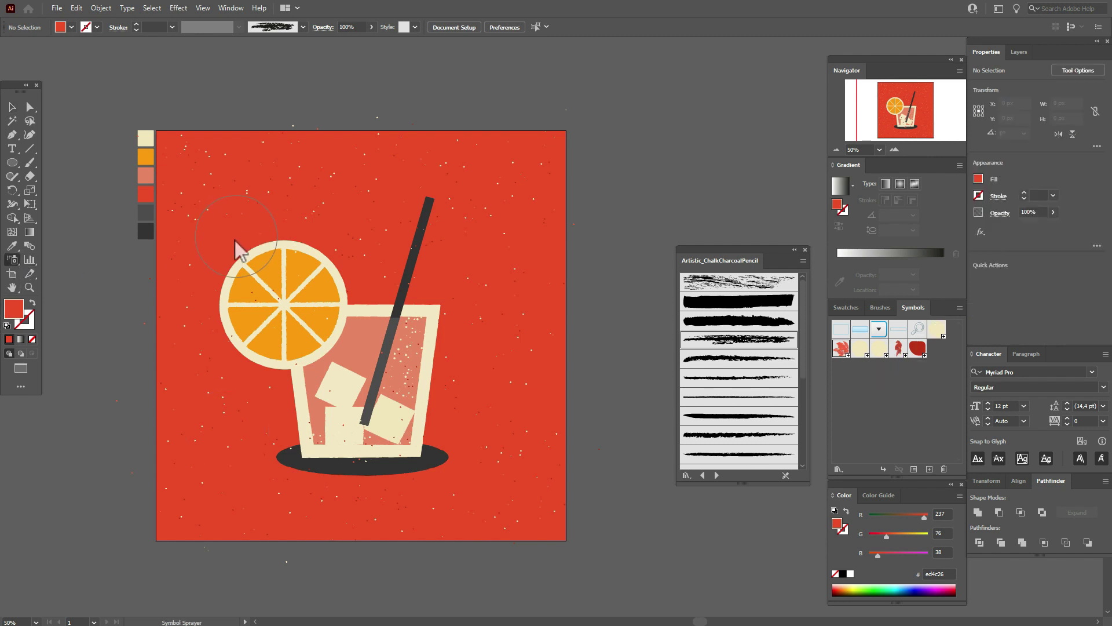
pyautogui.moveTo(238, 249)
pyautogui.mouseDown()
pyautogui.moveTo(371, 299)
pyautogui.moveTo(337, 313)
pyautogui.moveTo(405, 330)
pyautogui.moveTo(435, 358)
pyautogui.moveTo(393, 417)
pyautogui.moveTo(266, 358)
pyautogui.moveTo(292, 447)
pyautogui.moveTo(340, 476)
pyautogui.moveTo(388, 462)
pyautogui.moveTo(411, 427)
pyautogui.moveTo(396, 428)
pyautogui.moveTo(404, 245)
pyautogui.moveTo(390, 210)
pyautogui.moveTo(140, 271)
pyautogui.moveTo(256, 264)
pyautogui.moveTo(243, 305)
pyautogui.moveTo(290, 374)
pyautogui.moveTo(395, 354)
pyautogui.moveTo(528, 359)
pyautogui.mouseUp()
pyautogui.moveTo(426, 346); pyautogui.dragTo(426, 346)
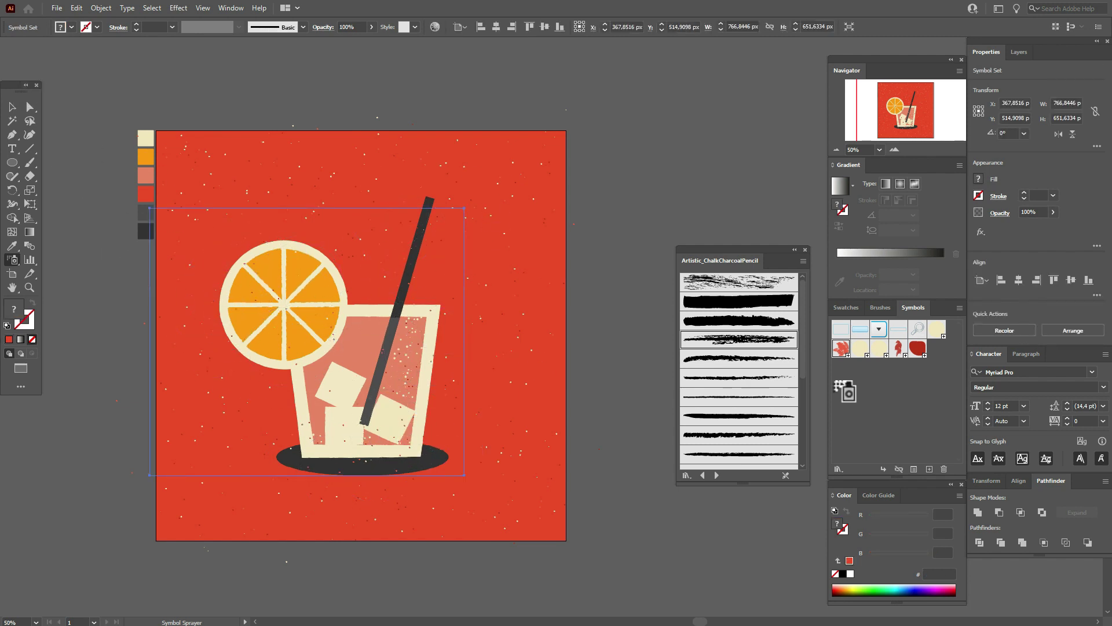
pyautogui.click(918, 349)
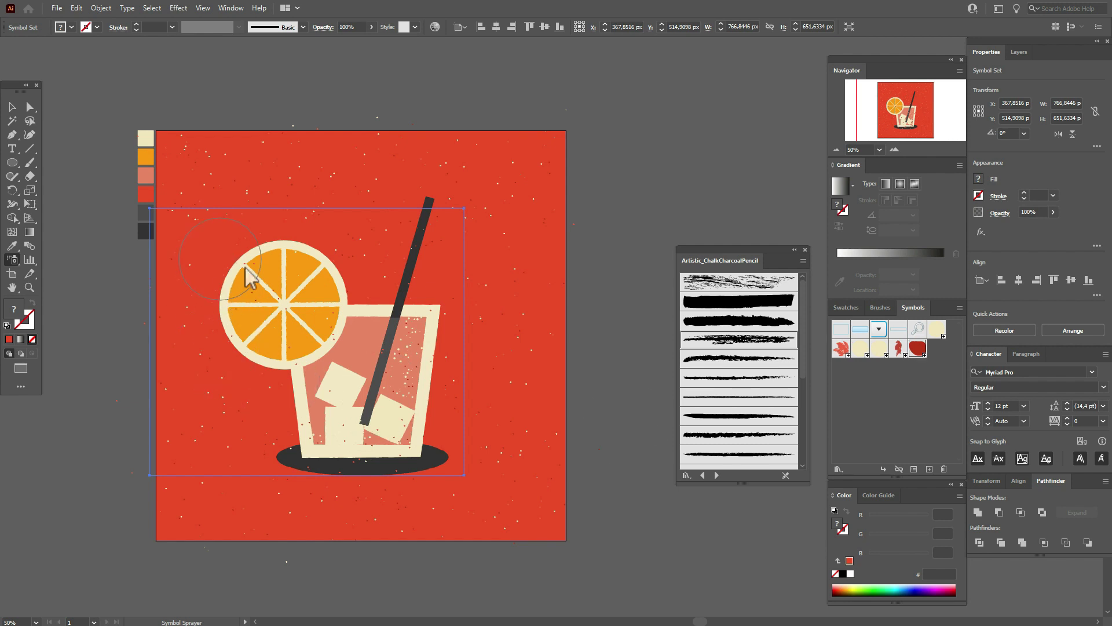
pyautogui.moveTo(247, 278)
pyautogui.mouseDown()
pyautogui.moveTo(264, 304)
pyautogui.moveTo(340, 285)
pyautogui.moveTo(342, 339)
pyautogui.moveTo(296, 354)
pyautogui.moveTo(338, 466)
pyautogui.moveTo(448, 311)
pyautogui.moveTo(425, 315)
pyautogui.moveTo(362, 256)
pyautogui.moveTo(414, 264)
pyautogui.moveTo(536, 249)
pyautogui.moveTo(462, 200)
pyautogui.moveTo(553, 272)
pyautogui.mouseUp()
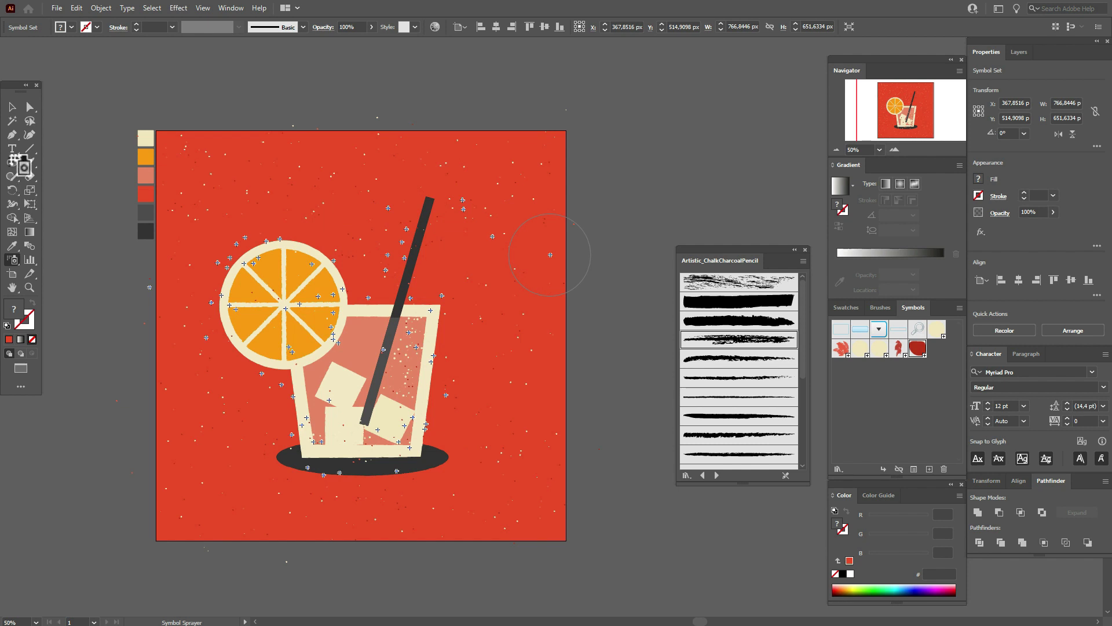
pyautogui.press('v')
pyautogui.click(225, 90)
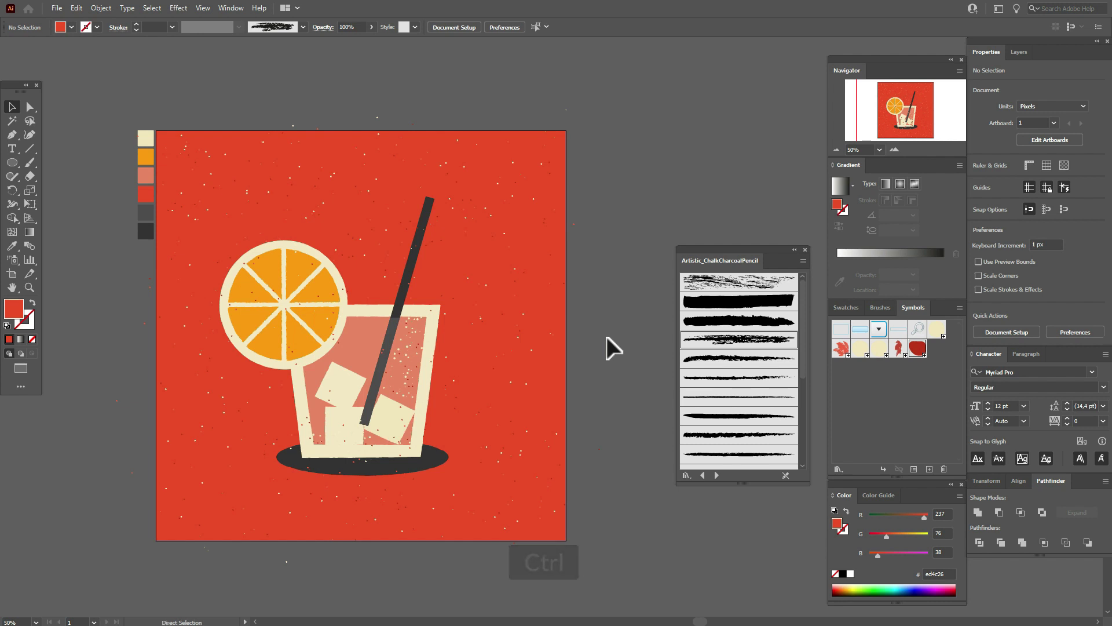
# Step: Undo the last two changes and respray speckles over the orange slice, lower glass, straw and shadow
pyautogui.hotkey('ctrl', 'z')
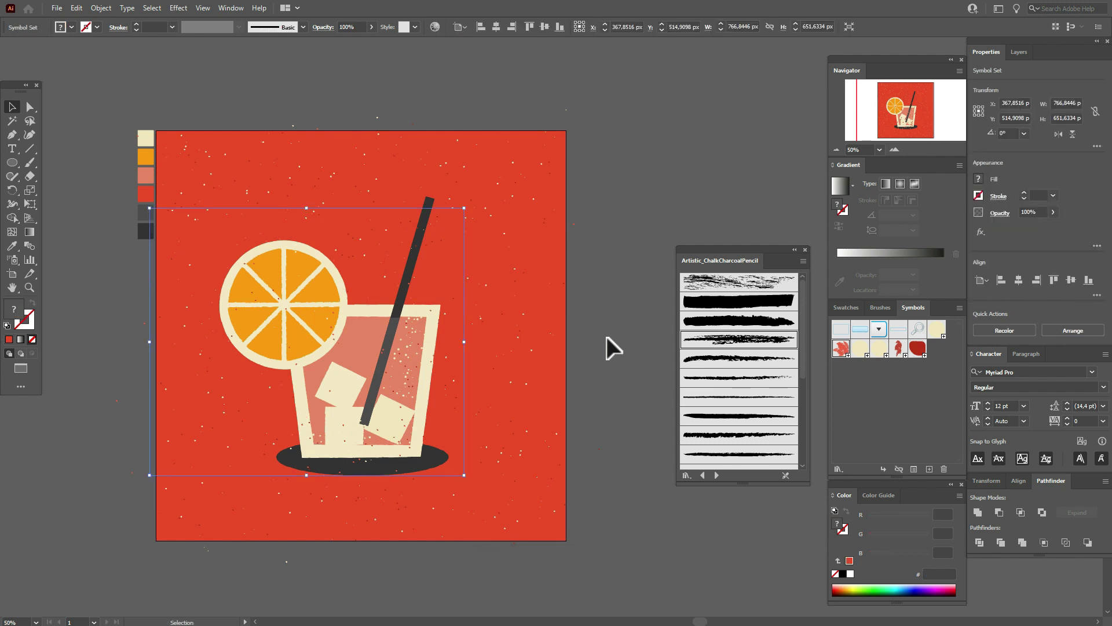
pyautogui.hotkey('ctrl', 'z')
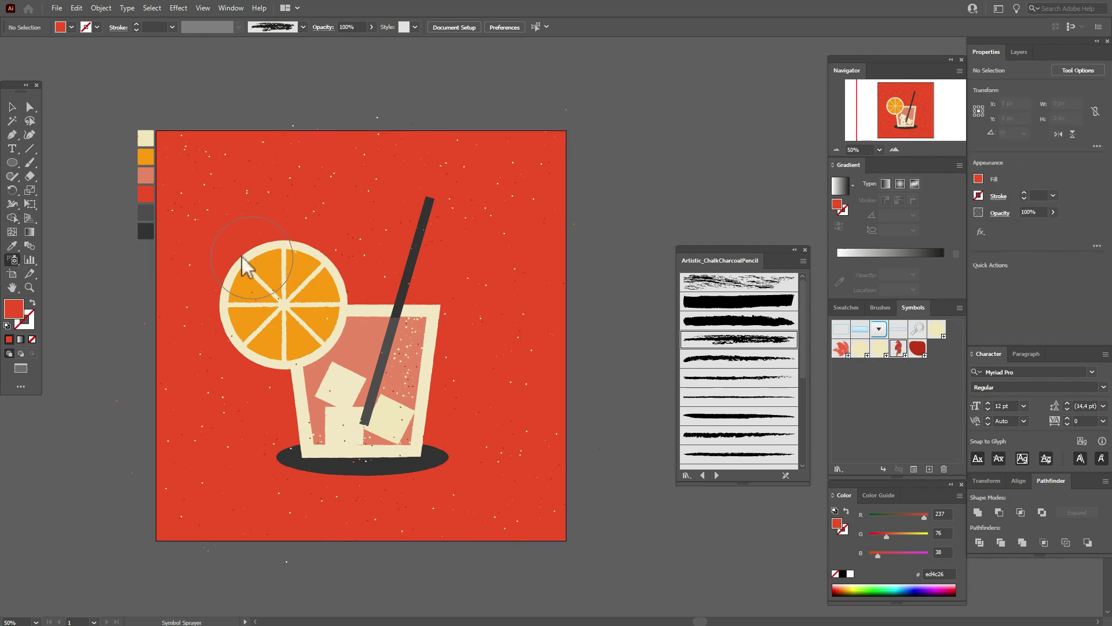
pyautogui.click(238, 347)
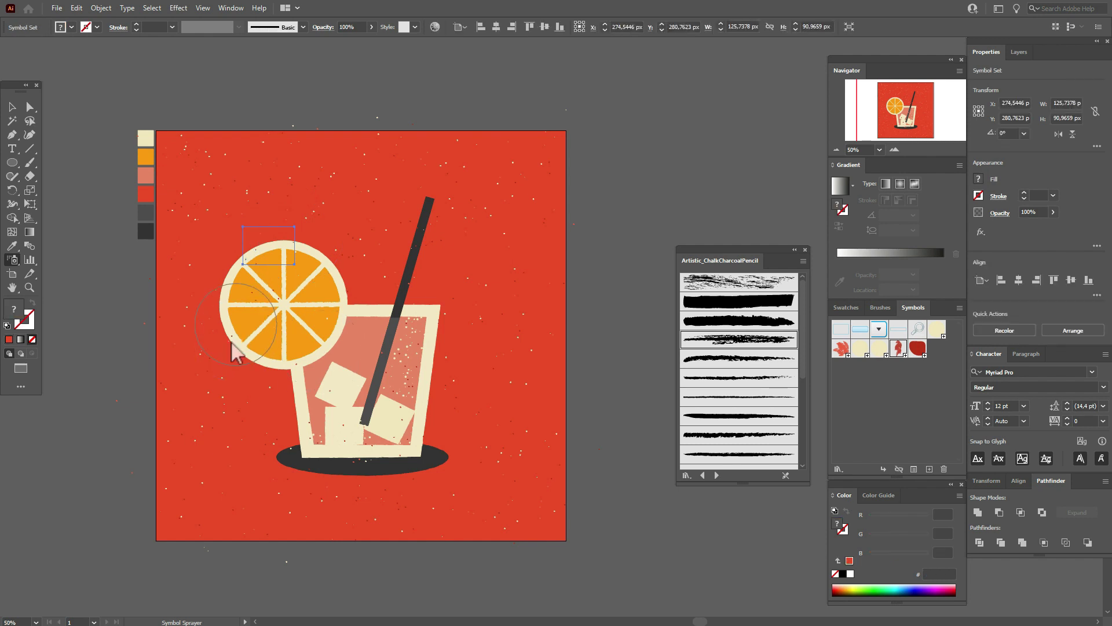
pyautogui.moveTo(313, 394); pyautogui.dragTo(318, 447)
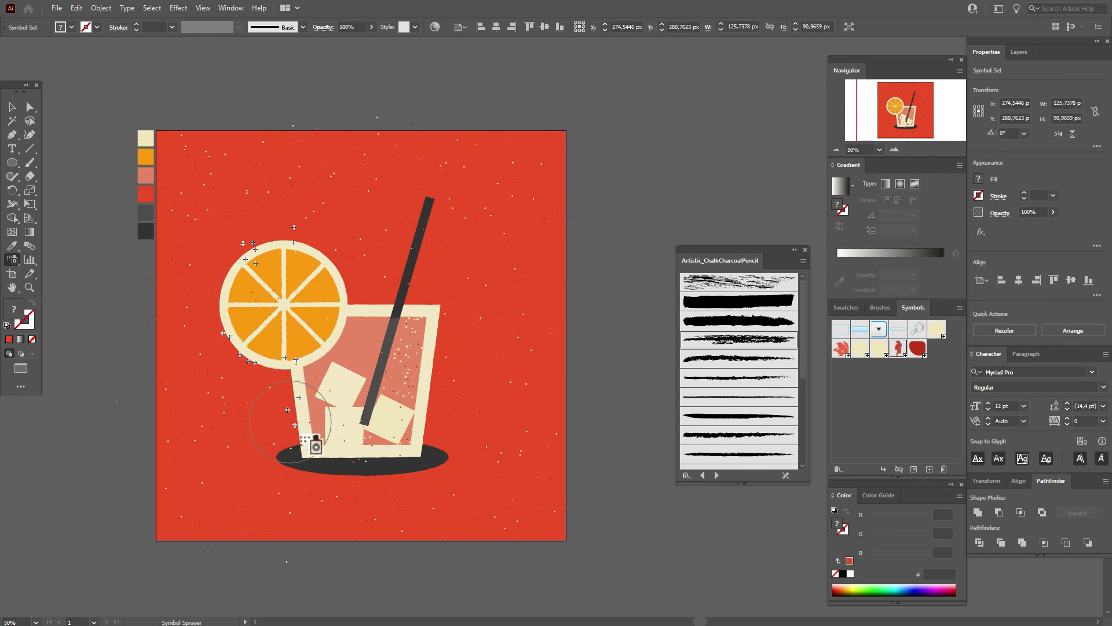
pyautogui.moveTo(373, 311)
pyautogui.mouseDown()
pyautogui.moveTo(394, 304)
pyautogui.moveTo(389, 328)
pyautogui.mouseUp()
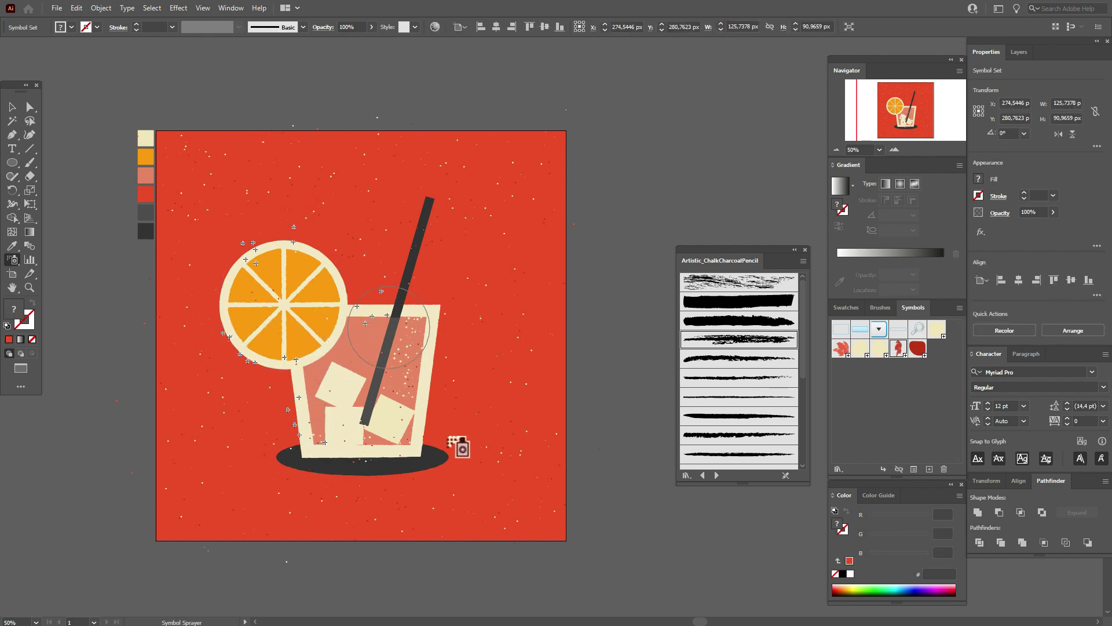
pyautogui.moveTo(423, 451)
pyautogui.mouseDown()
pyautogui.moveTo(435, 463)
pyautogui.moveTo(445, 456)
pyautogui.mouseUp()
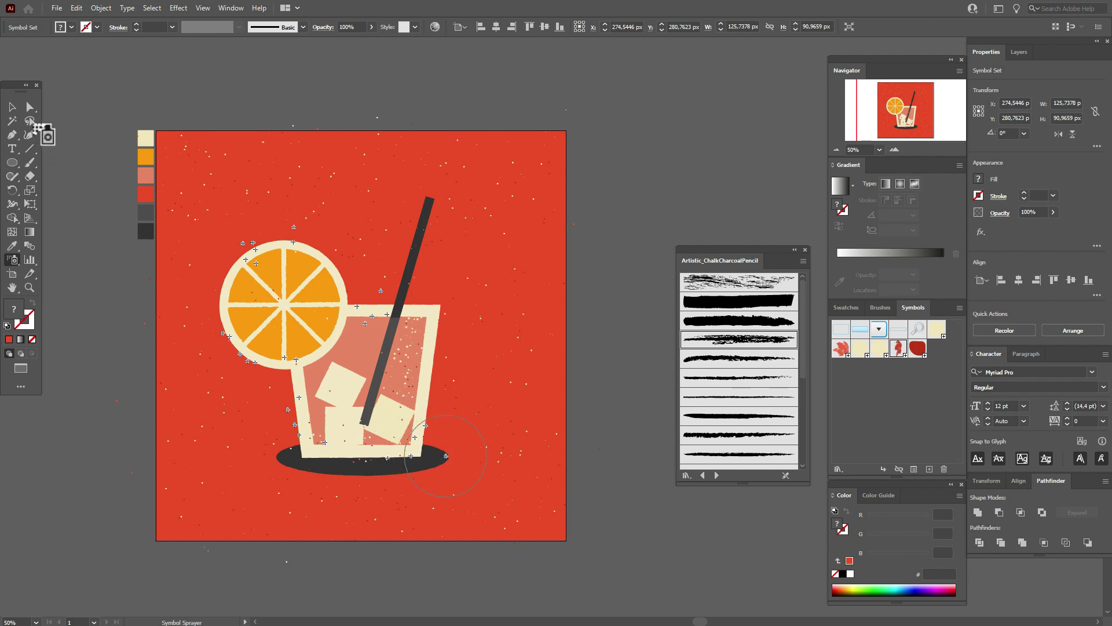
pyautogui.moveTo(195, 293)
pyautogui.mouseDown()
pyautogui.moveTo(216, 302)
pyautogui.moveTo(220, 290)
pyautogui.mouseUp()
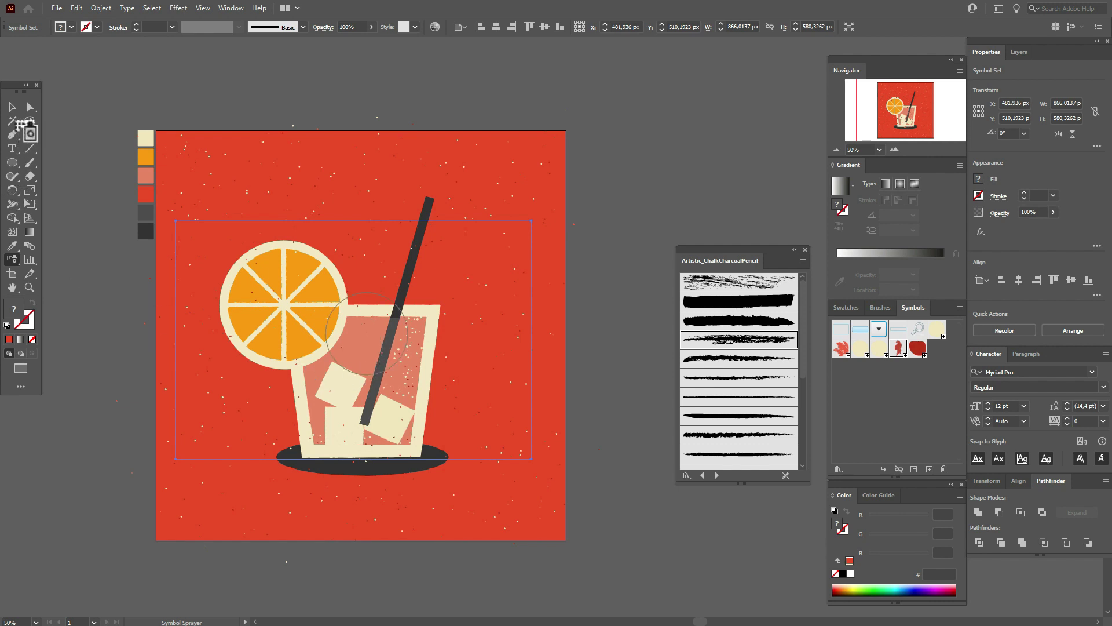
# Step: Deselect the sprayed set and choose the cream speckle symbol
pyautogui.click(16, 108)
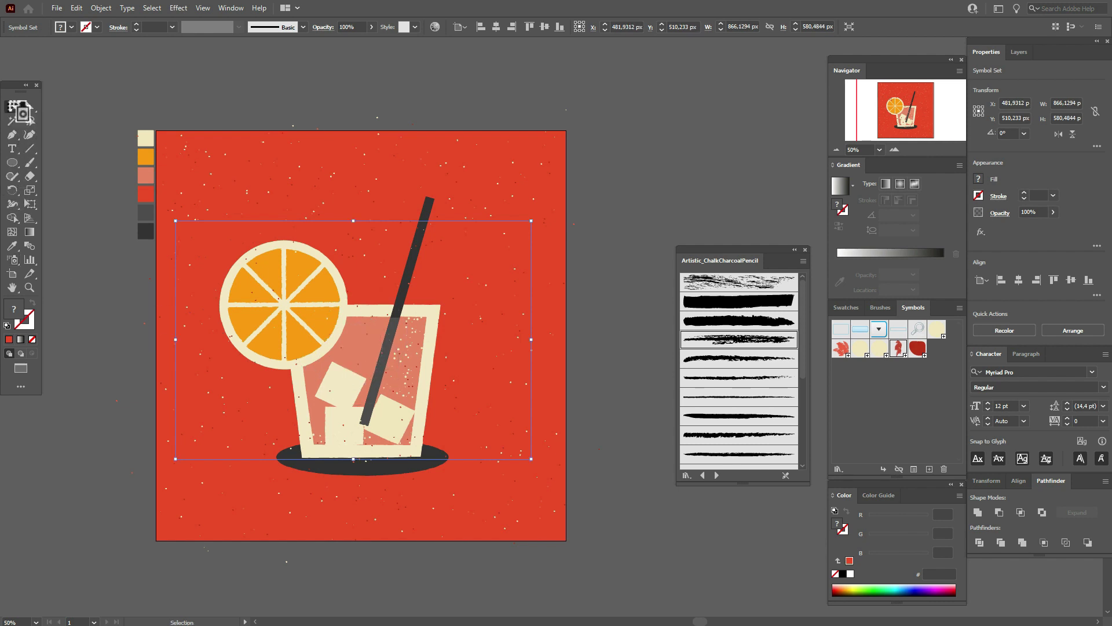
pyautogui.click(120, 110)
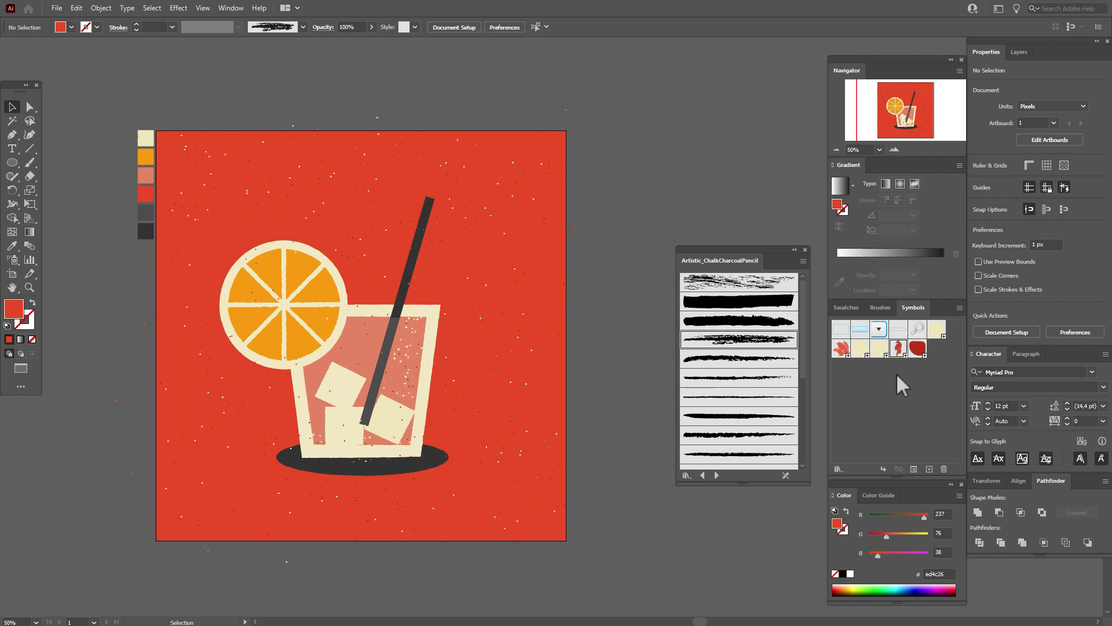
pyautogui.click(879, 350)
# Step: Spray several passes of cream speckles over the orange slice, then deselect
pyautogui.click(13, 260)
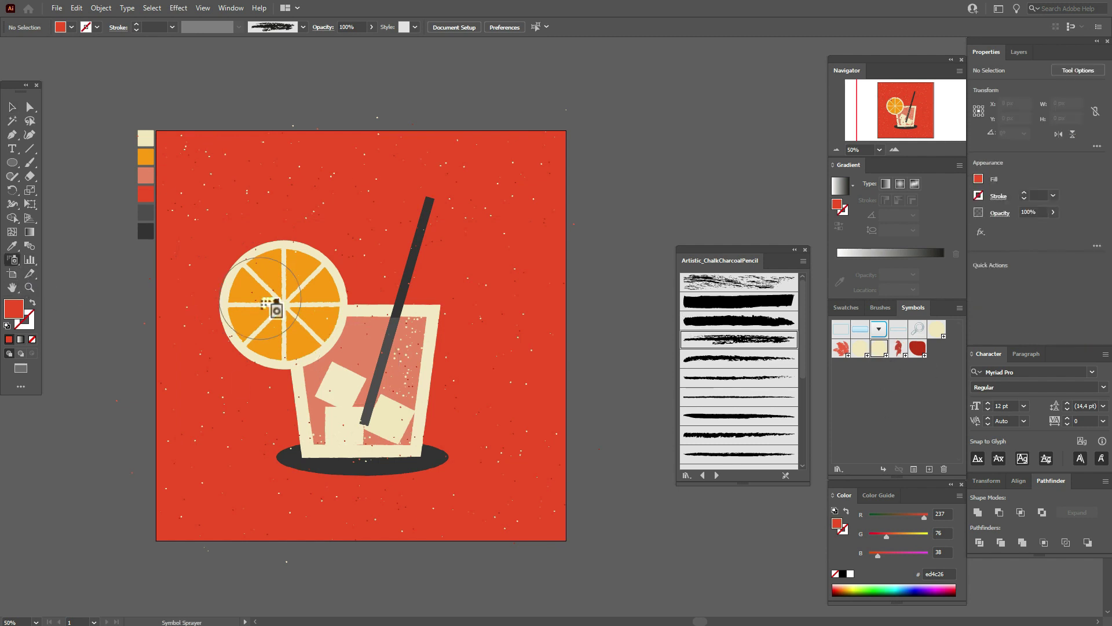
pyautogui.moveTo(269, 303)
pyautogui.mouseDown()
pyautogui.moveTo(227, 337)
pyautogui.moveTo(260, 293)
pyautogui.moveTo(231, 348)
pyautogui.moveTo(278, 347)
pyautogui.mouseUp()
pyautogui.moveTo(355, 294)
pyautogui.mouseDown()
pyautogui.moveTo(316, 275)
pyautogui.moveTo(220, 306)
pyautogui.moveTo(293, 357)
pyautogui.mouseUp()
pyautogui.moveTo(251, 308)
pyautogui.mouseDown()
pyautogui.moveTo(285, 310)
pyautogui.moveTo(230, 290)
pyautogui.moveTo(315, 288)
pyautogui.moveTo(325, 355)
pyautogui.mouseUp()
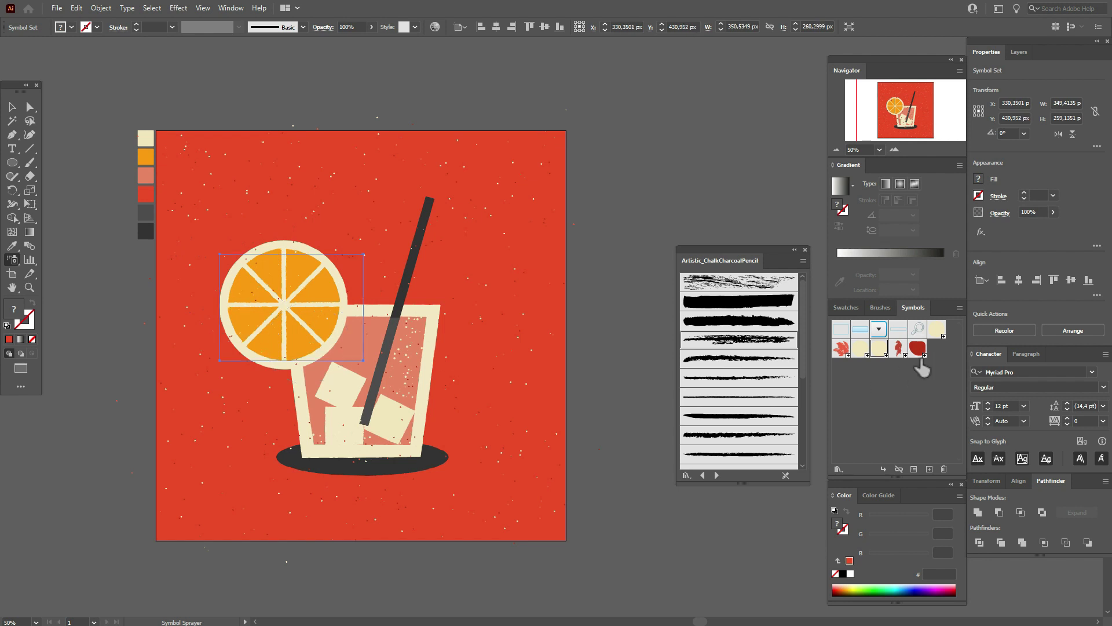
pyautogui.moveTo(418, 327)
pyautogui.mouseDown()
pyautogui.moveTo(312, 315)
pyautogui.moveTo(273, 256)
pyautogui.moveTo(323, 308)
pyautogui.moveTo(333, 347)
pyautogui.mouseUp()
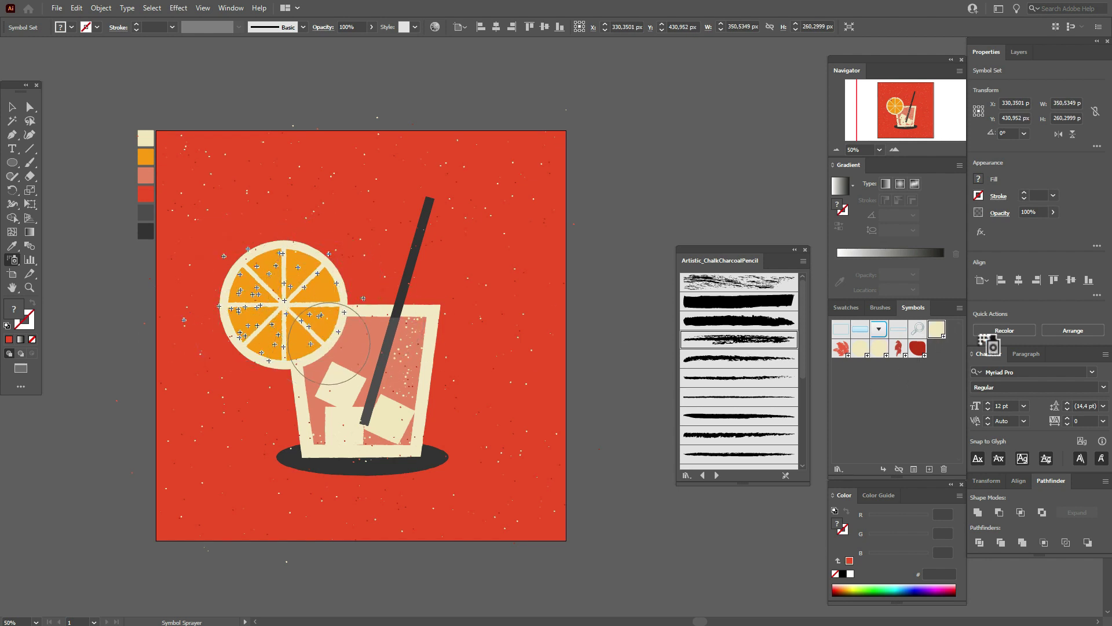
pyautogui.click(863, 348)
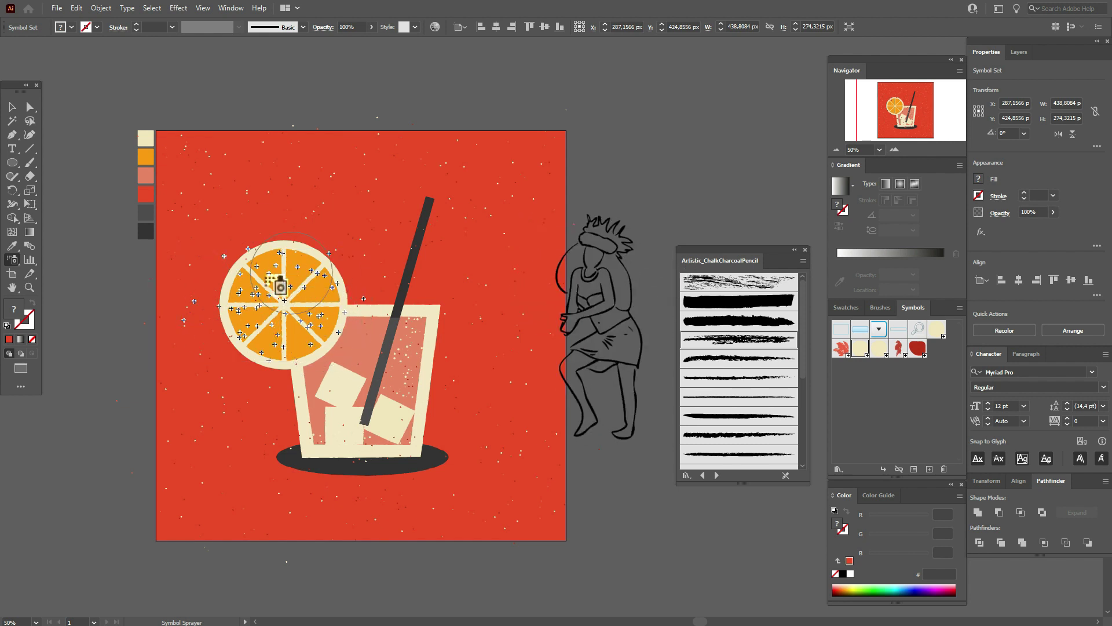
pyautogui.click(12, 106)
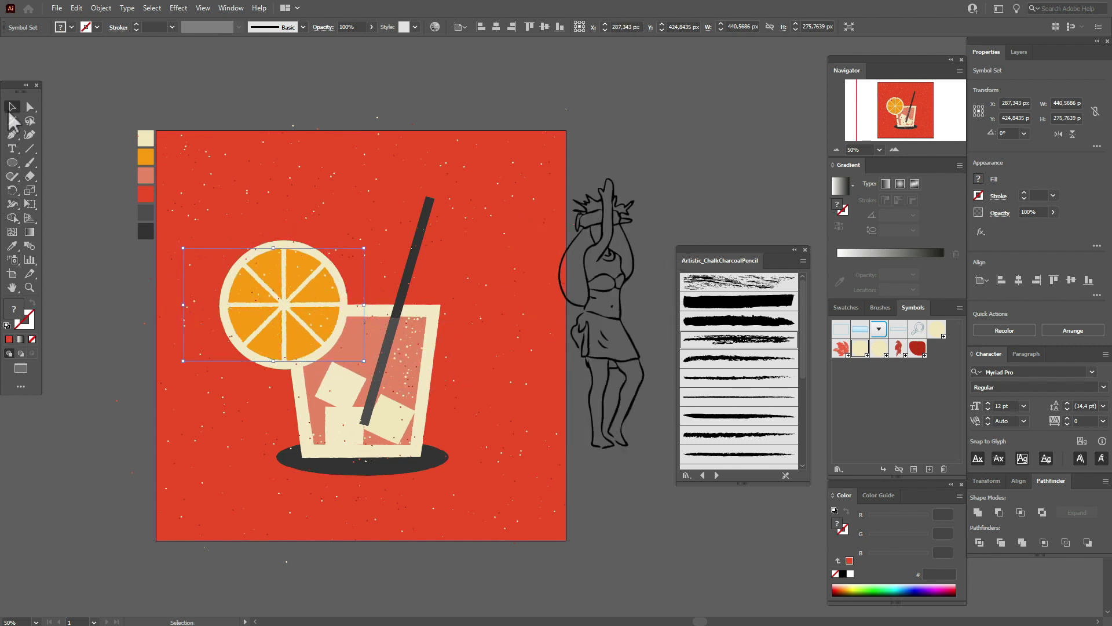
pyautogui.click(151, 91)
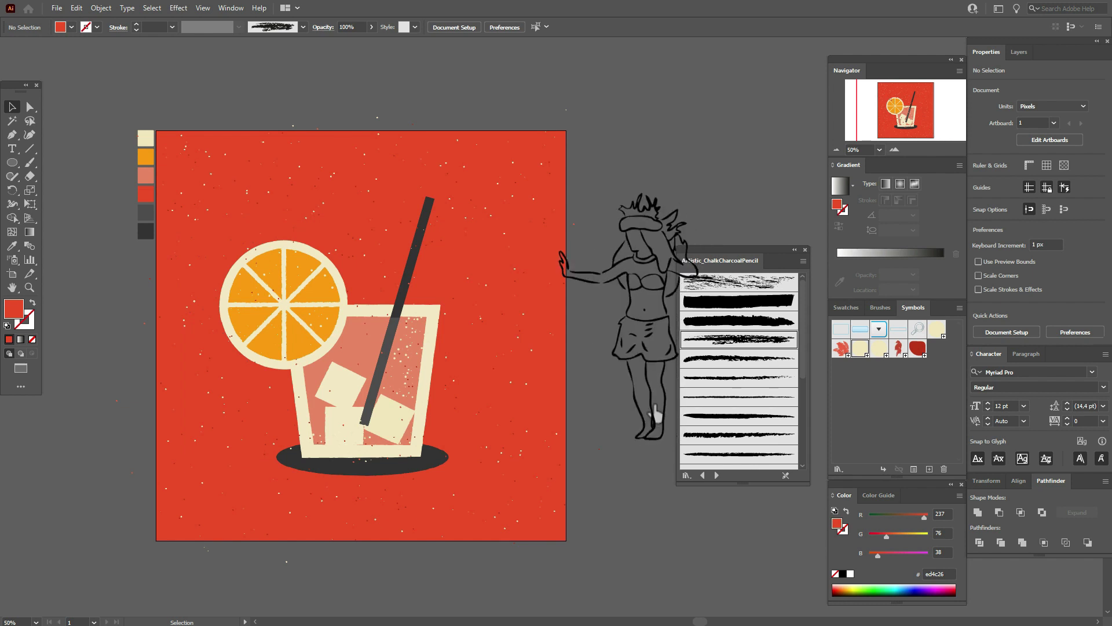
# Step: Spray New Symbol 3 speckles down the glass beside the straw, then deselect
pyautogui.click(876, 351)
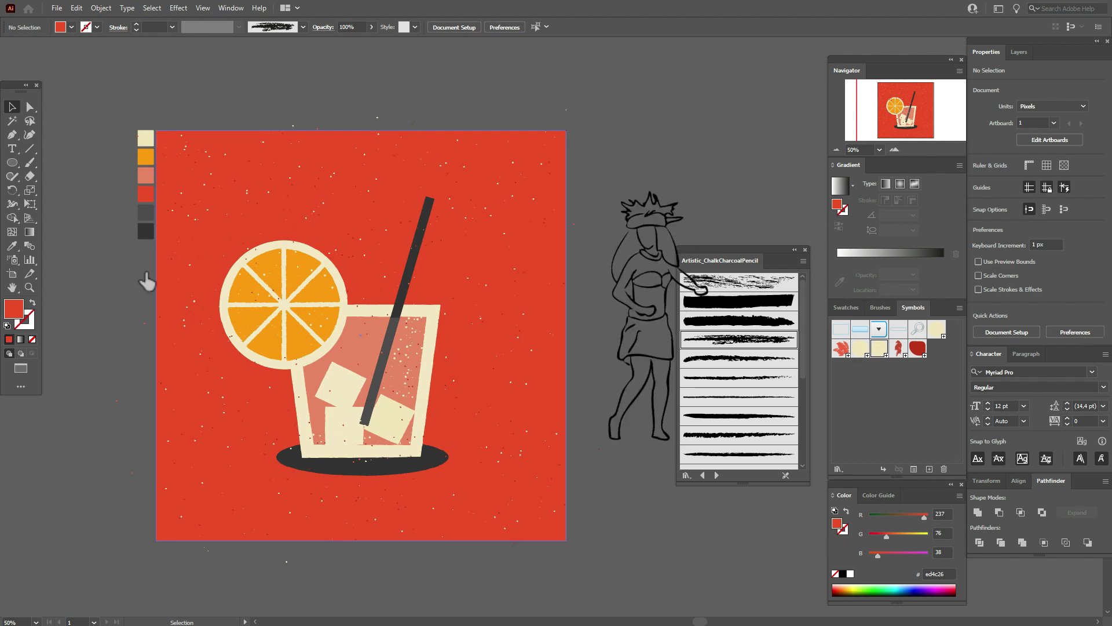
pyautogui.click(14, 261)
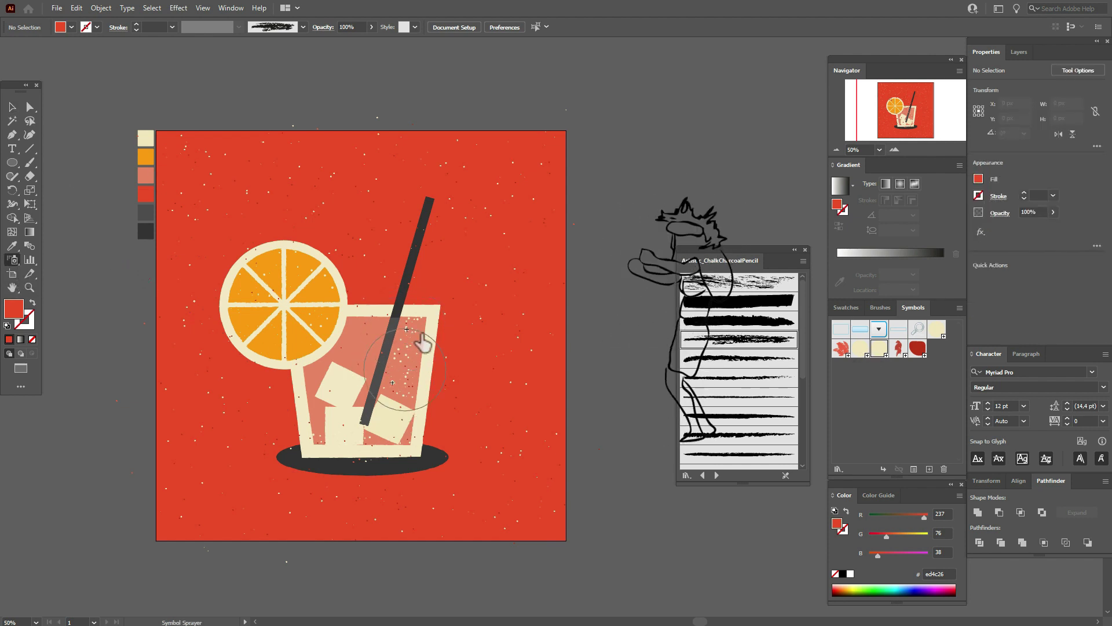
pyautogui.moveTo(419, 362)
pyautogui.mouseDown()
pyautogui.moveTo(409, 386)
pyautogui.moveTo(308, 438)
pyautogui.moveTo(318, 446)
pyautogui.moveTo(423, 430)
pyautogui.moveTo(399, 441)
pyautogui.moveTo(426, 351)
pyautogui.mouseUp()
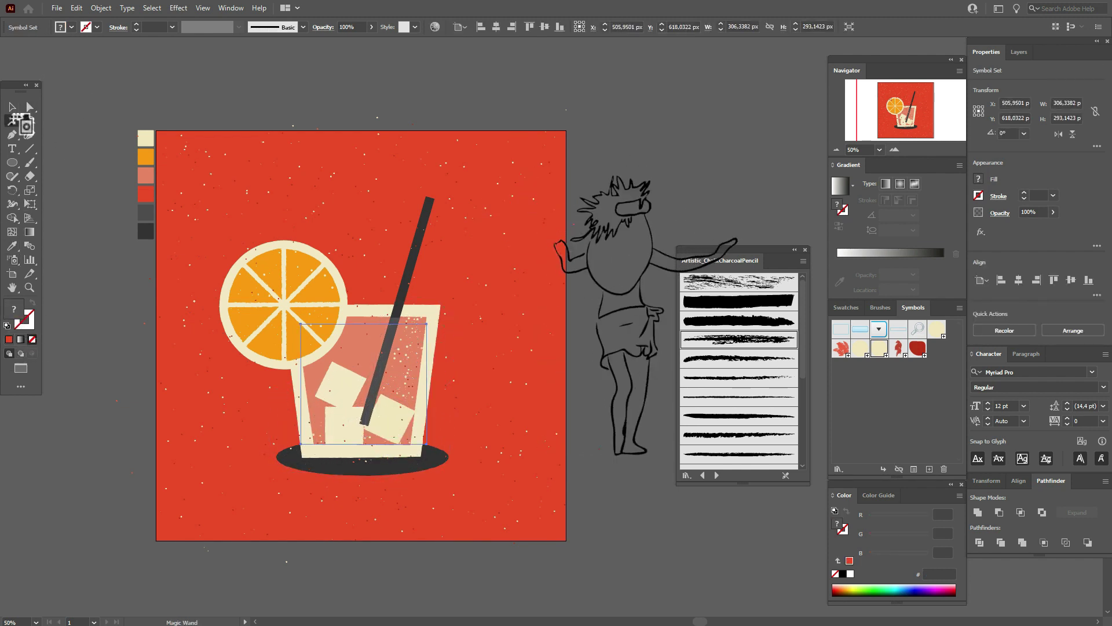
pyautogui.click(11, 107)
pyautogui.click(136, 98)
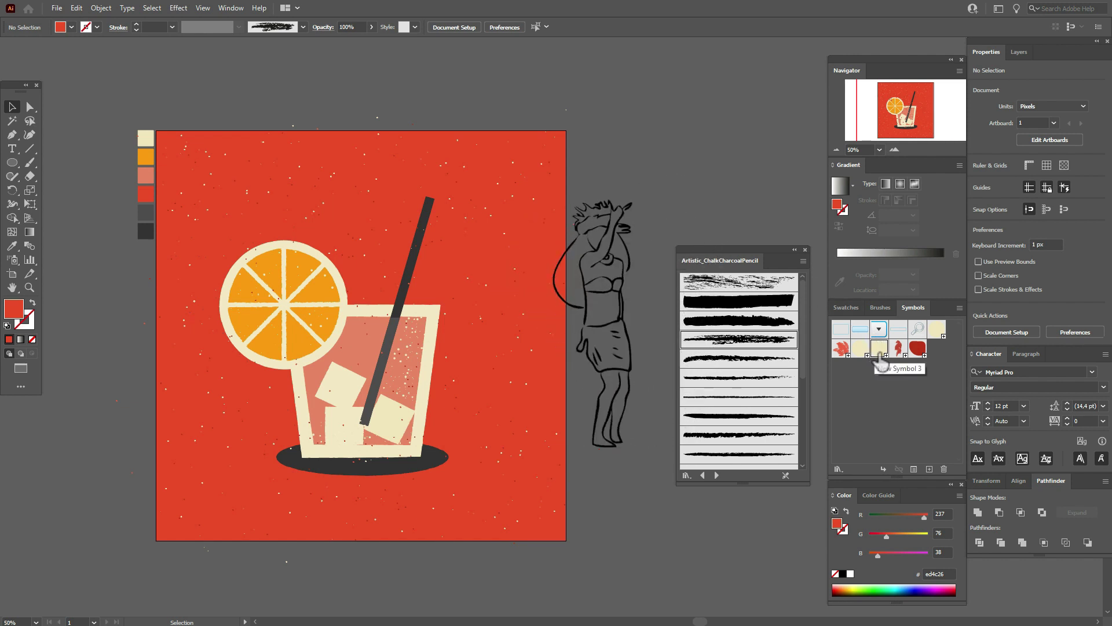
# Step: Spray speckles across the red background and deselect the set
pyautogui.click(12, 260)
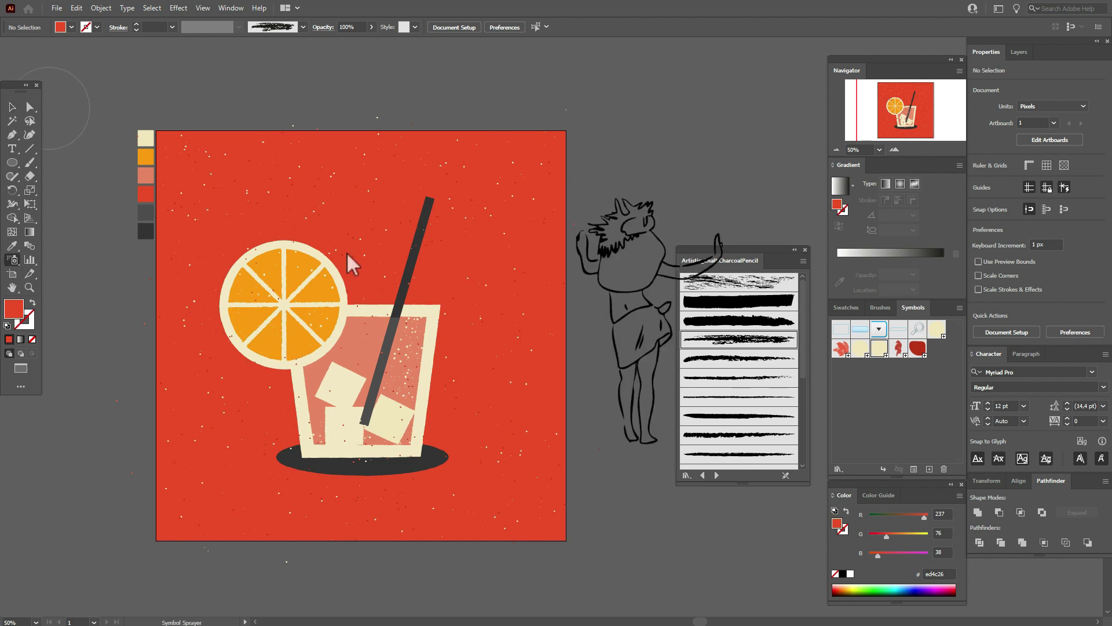
pyautogui.moveTo(400, 244)
pyautogui.mouseDown()
pyautogui.moveTo(452, 264)
pyautogui.moveTo(542, 217)
pyautogui.moveTo(533, 284)
pyautogui.moveTo(462, 160)
pyautogui.moveTo(570, 179)
pyautogui.moveTo(377, 504)
pyautogui.moveTo(272, 397)
pyautogui.moveTo(218, 485)
pyautogui.moveTo(318, 522)
pyautogui.moveTo(578, 455)
pyautogui.moveTo(562, 397)
pyautogui.mouseUp()
pyautogui.press('v')
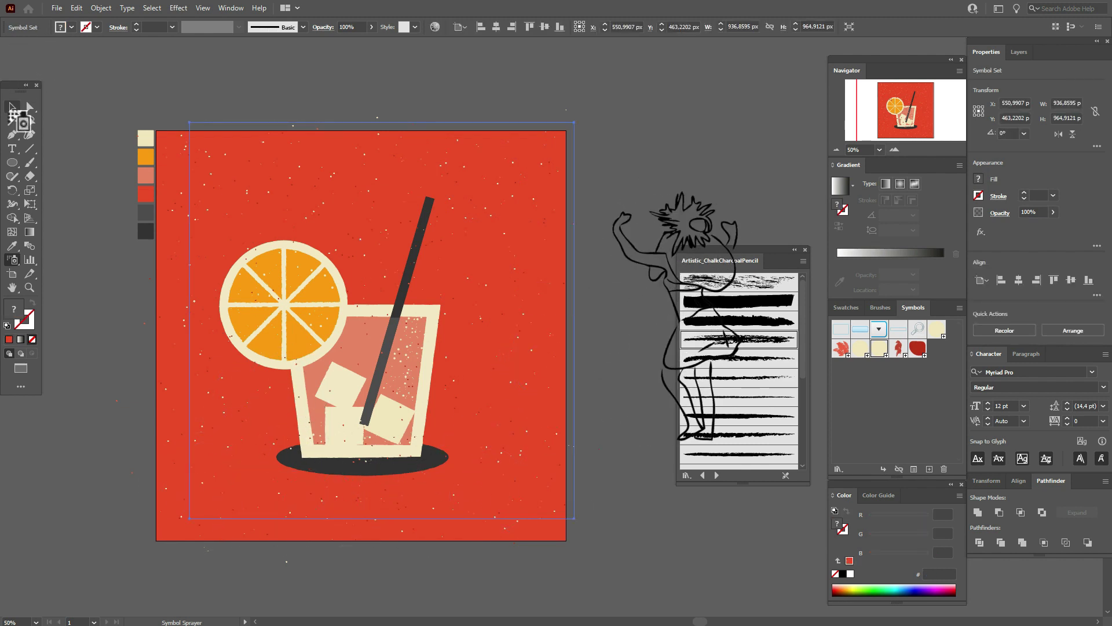
pyautogui.click(196, 93)
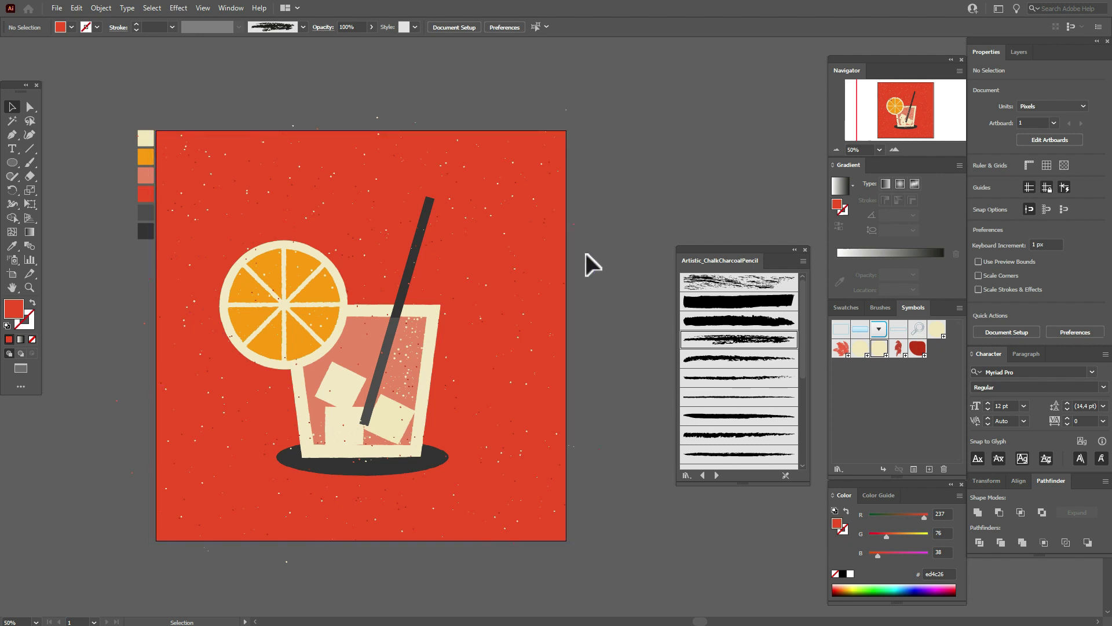
# Step: Draw a 1000 × 1000 px rectangle with the Rectangle tool
pyautogui.click(13, 163)
pyautogui.click(38, 164)
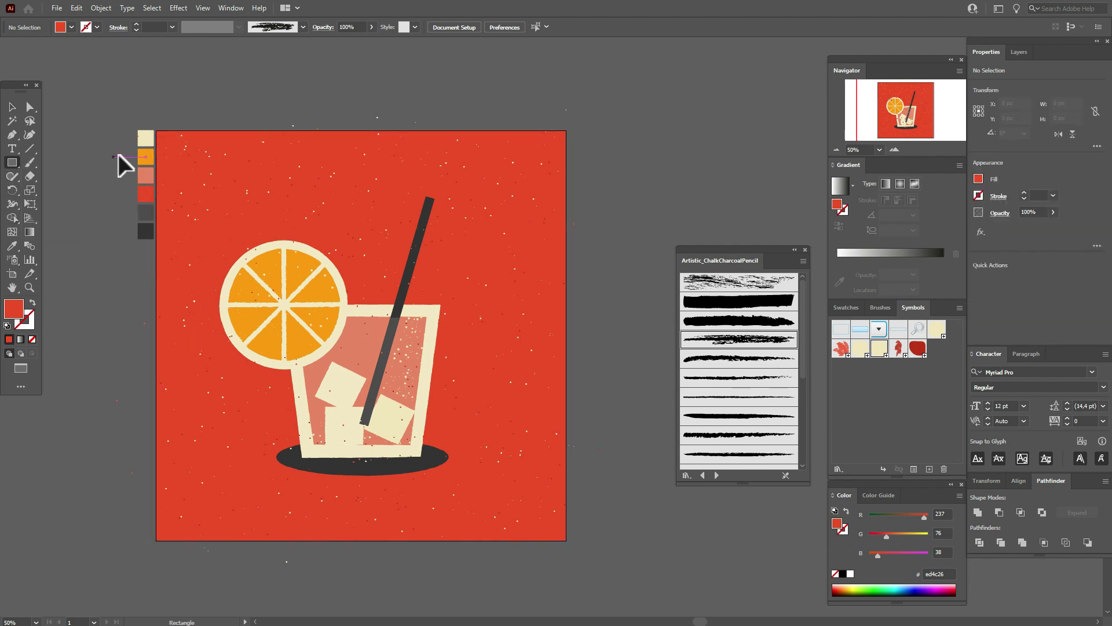
pyautogui.click(127, 109)
pyautogui.press('KP_1')
pyautogui.write('00')
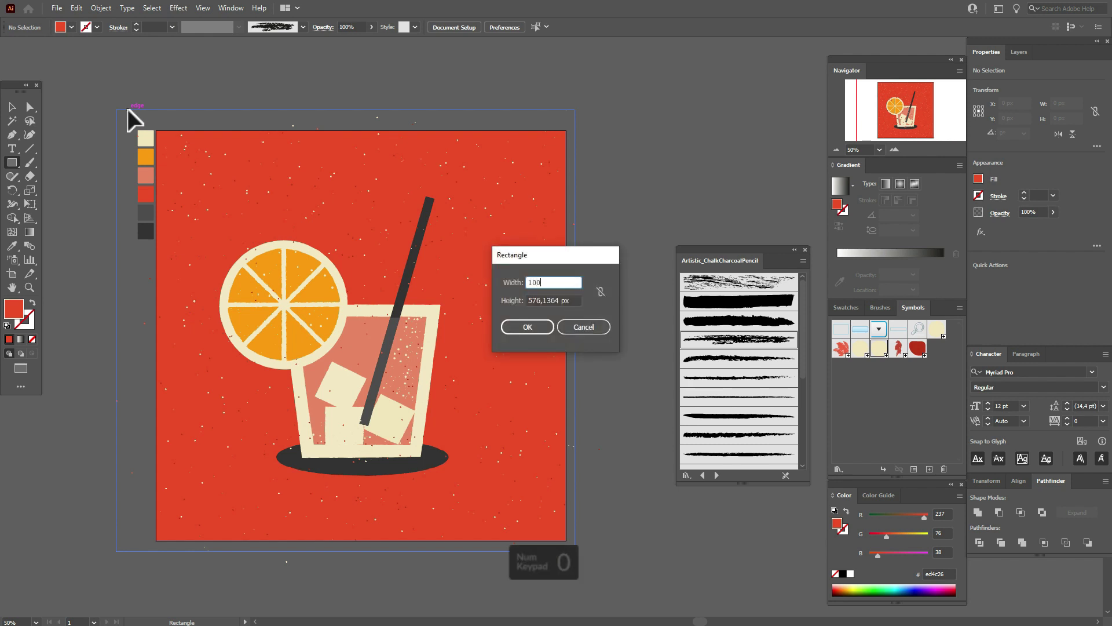
pyautogui.write('0')
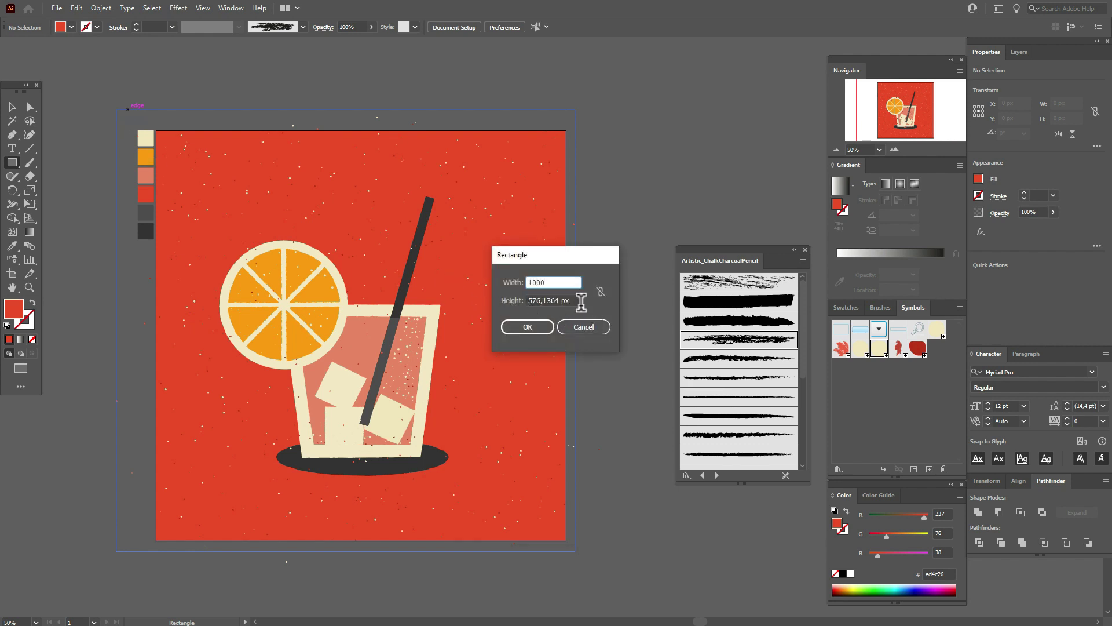
pyautogui.press('Tab')
pyautogui.write('1000')
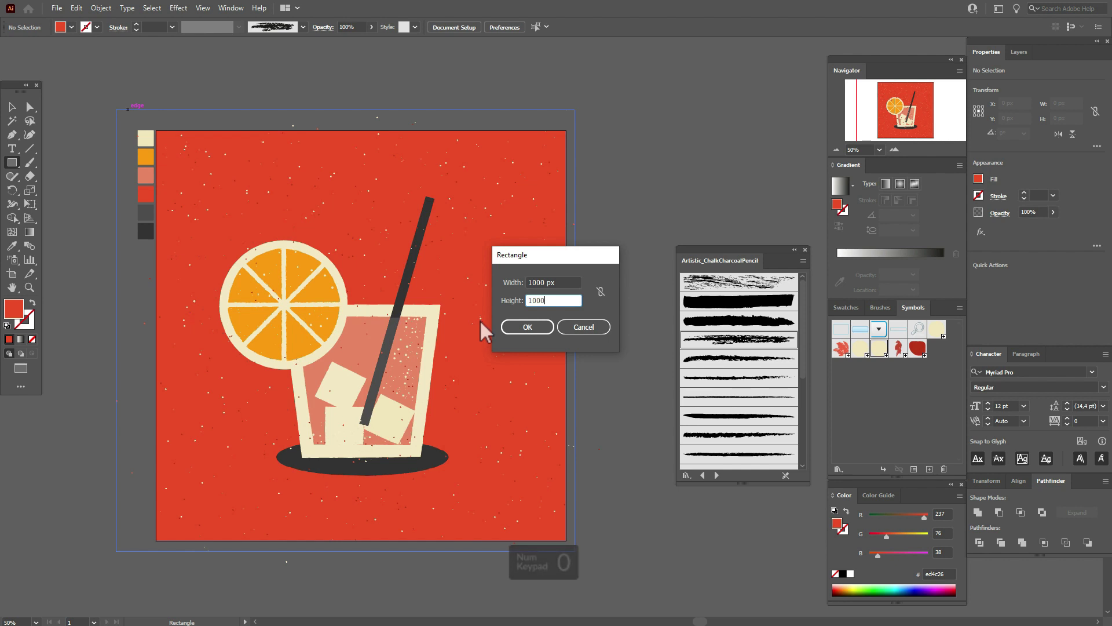
pyautogui.click(538, 332)
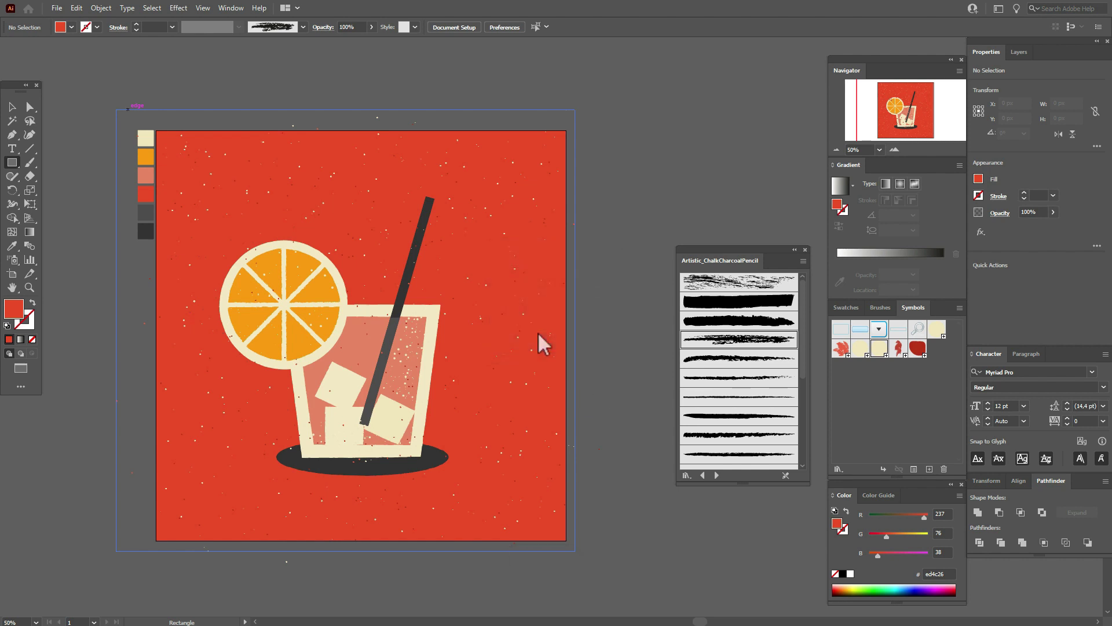
# Step: Move and nudge the rectangle until it lines up exactly with the artboard
pyautogui.click(13, 106)
pyautogui.moveTo(184, 123); pyautogui.dragTo(211, 141)
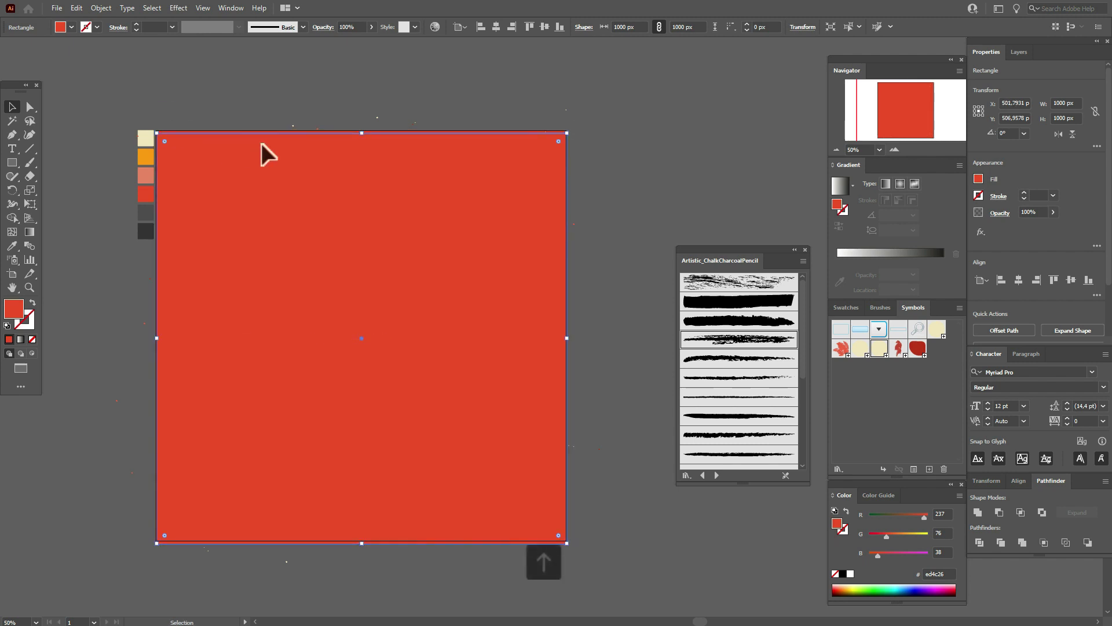
pyautogui.press('Up')
pyautogui.press('Up')
pyautogui.press('Up')
pyautogui.press('Up')
pyautogui.press('Up')
pyautogui.press('Up')
pyautogui.press('Right')
pyautogui.press('Right')
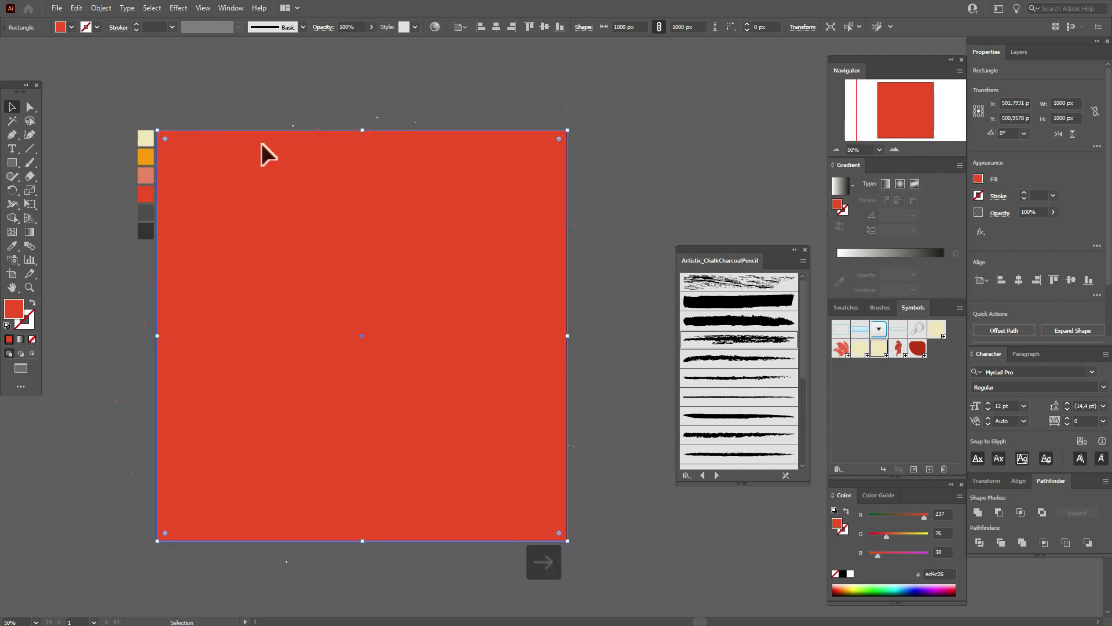
pyautogui.press('Left')
pyautogui.press('Left')
pyautogui.press('Left')
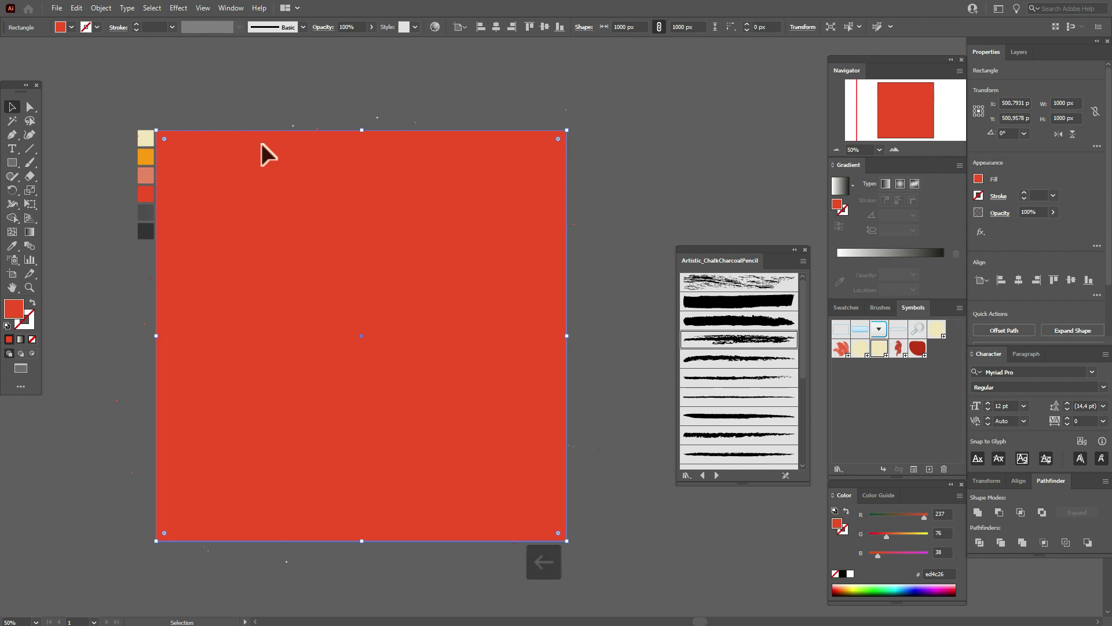
pyautogui.click(211, 103)
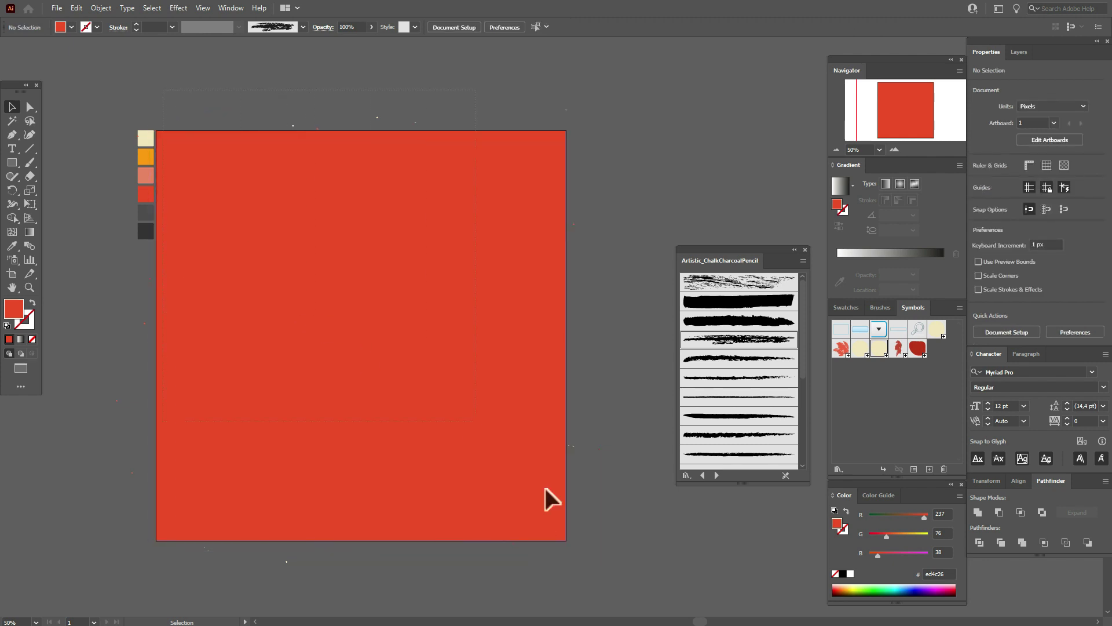
# Step: Select all the artwork and make a clipping mask from the square
pyautogui.hotkey('ctrl', 'a')
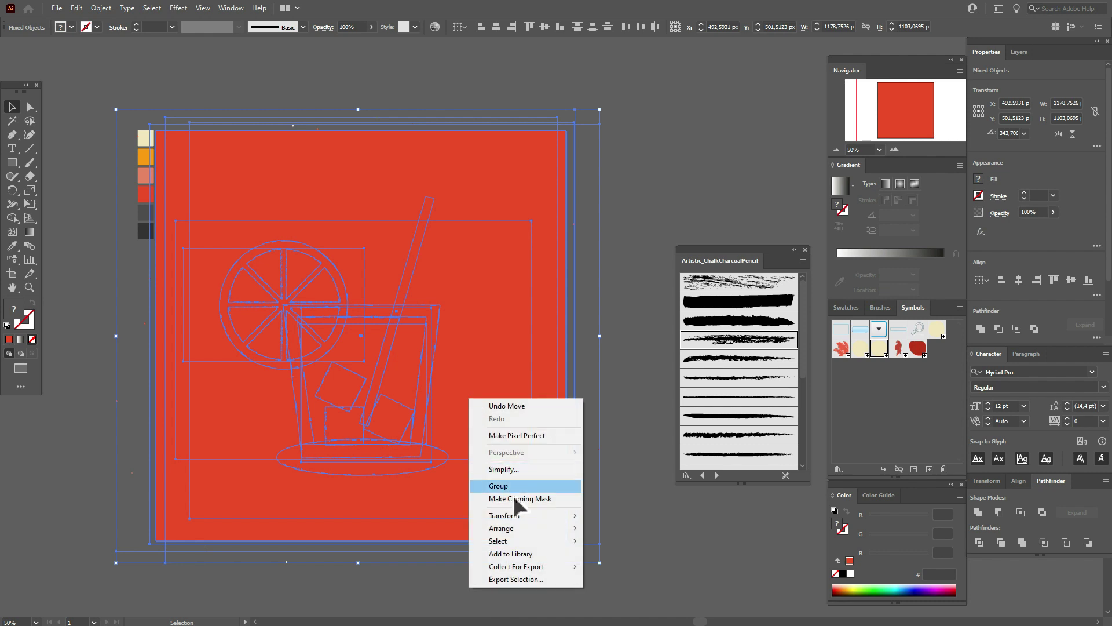
pyautogui.click(512, 495)
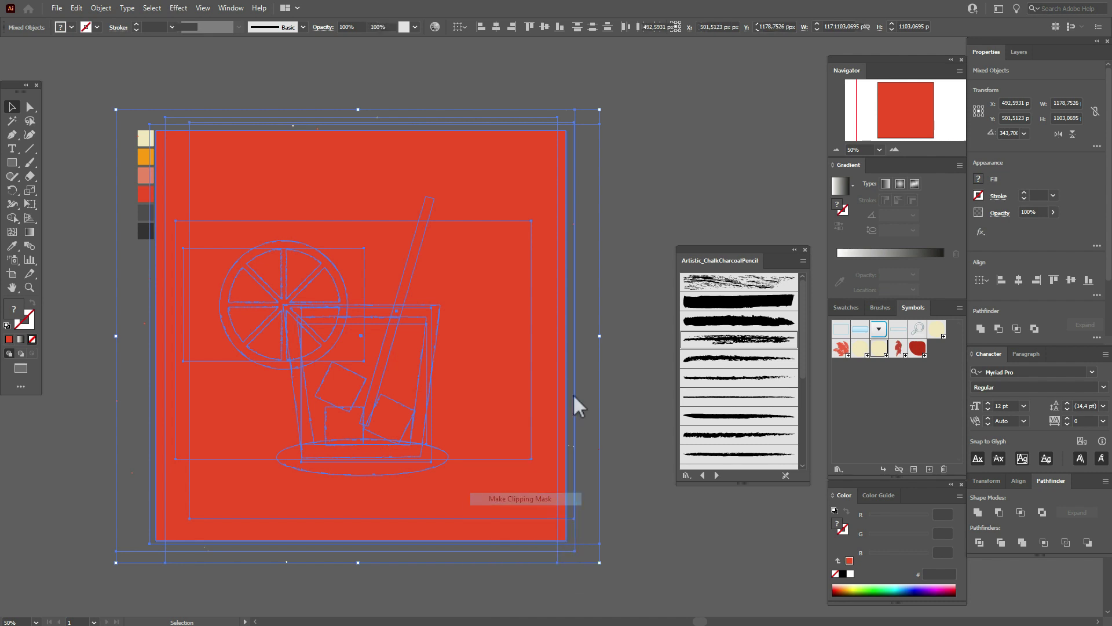
pyautogui.click(596, 329)
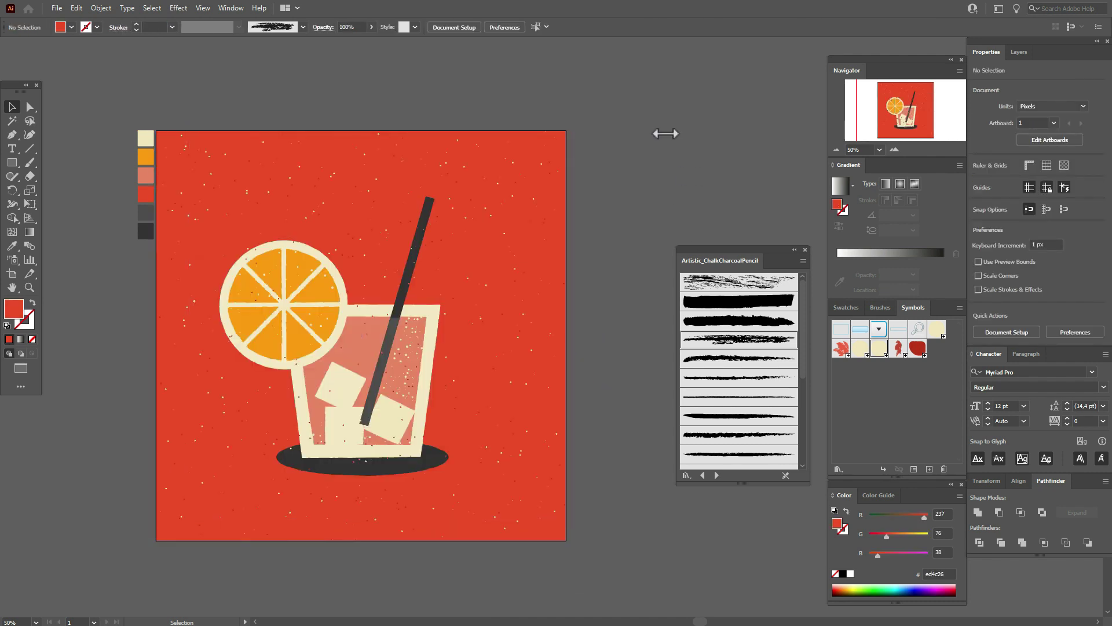